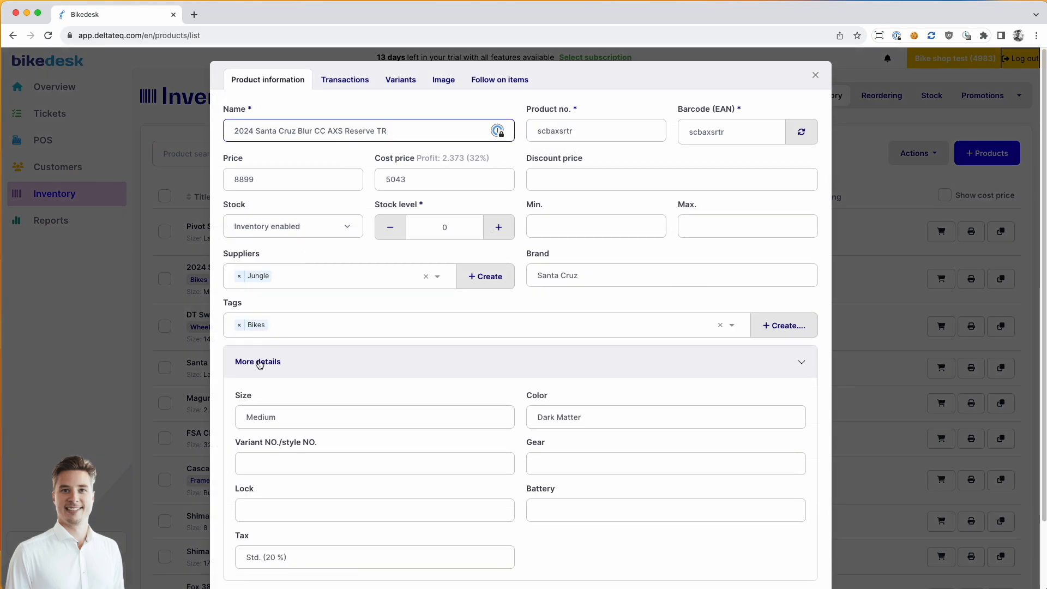
{"action": "left_click", "coordinate": [258, 113]}
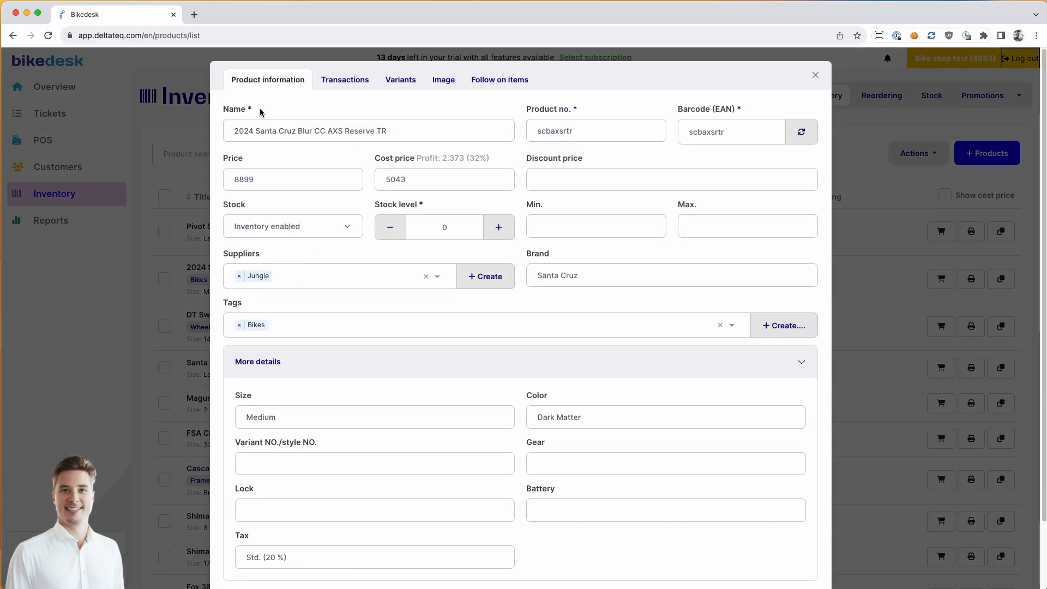
{"action": "mouse_move", "coordinate": [528, 110]}
{"action": "left_mouse_down"}
{"action": "mouse_move", "coordinate": [574, 112]}
{"action": "mouse_move", "coordinate": [525, 130]}
{"action": "left_mouse_up"}
{"action": "left_click", "coordinate": [596, 111]}
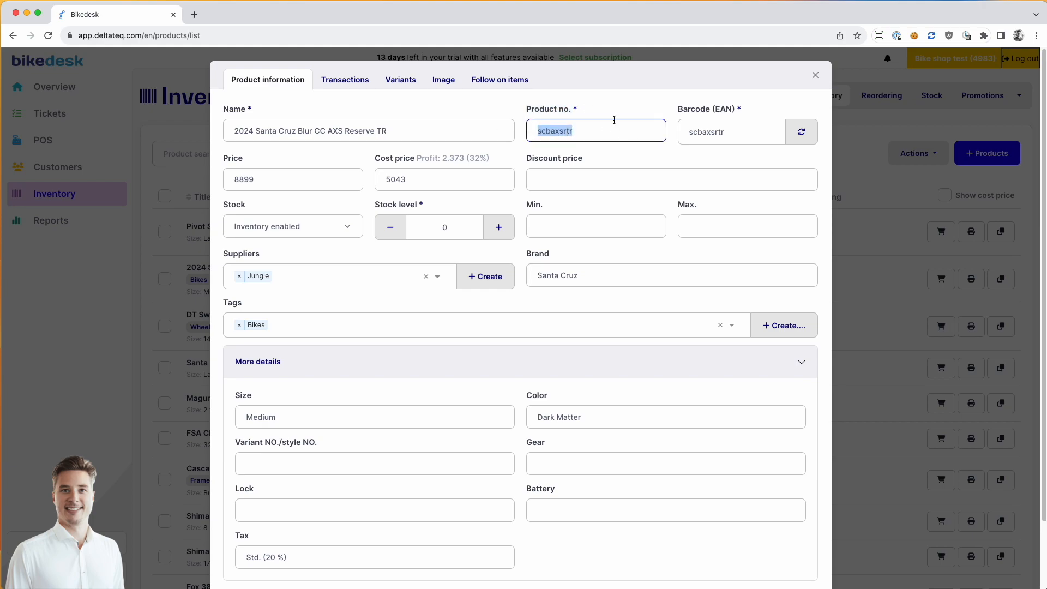
{"action": "left_click", "coordinate": [689, 113]}
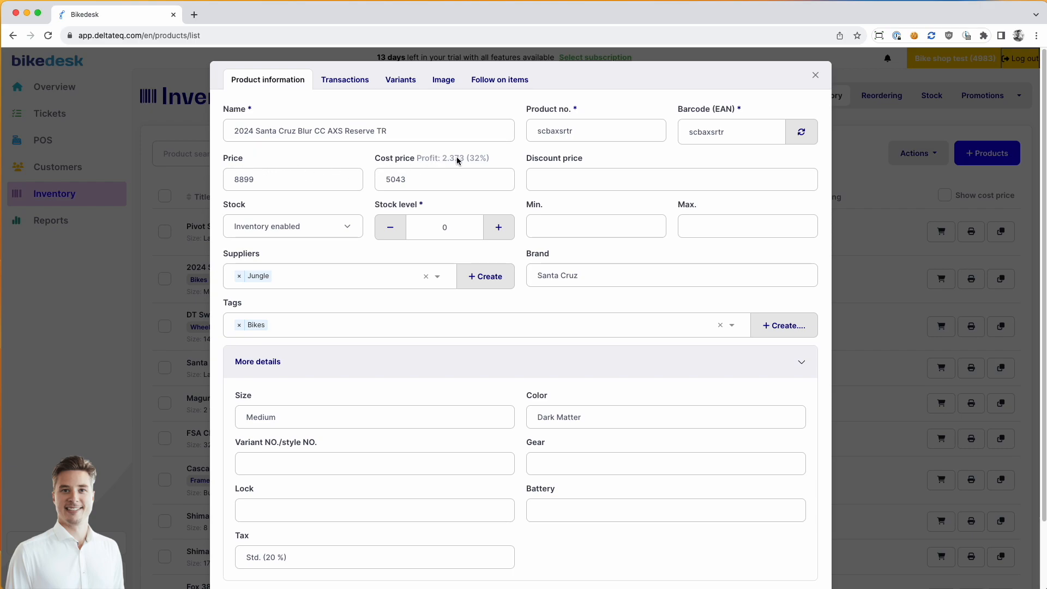
Step: Set the discount price of the 2024 Santa Cruz Blur CC AXS Reserve TR to 8000
{"action": "left_click_drag", "start_coordinate": [489, 161], "coordinate": [443, 160]}
{"action": "left_click", "coordinate": [479, 159]}
{"action": "left_click_drag", "start_coordinate": [528, 159], "coordinate": [580, 158]}
{"action": "left_click", "coordinate": [587, 157]}
{"action": "left_click", "coordinate": [562, 177]}
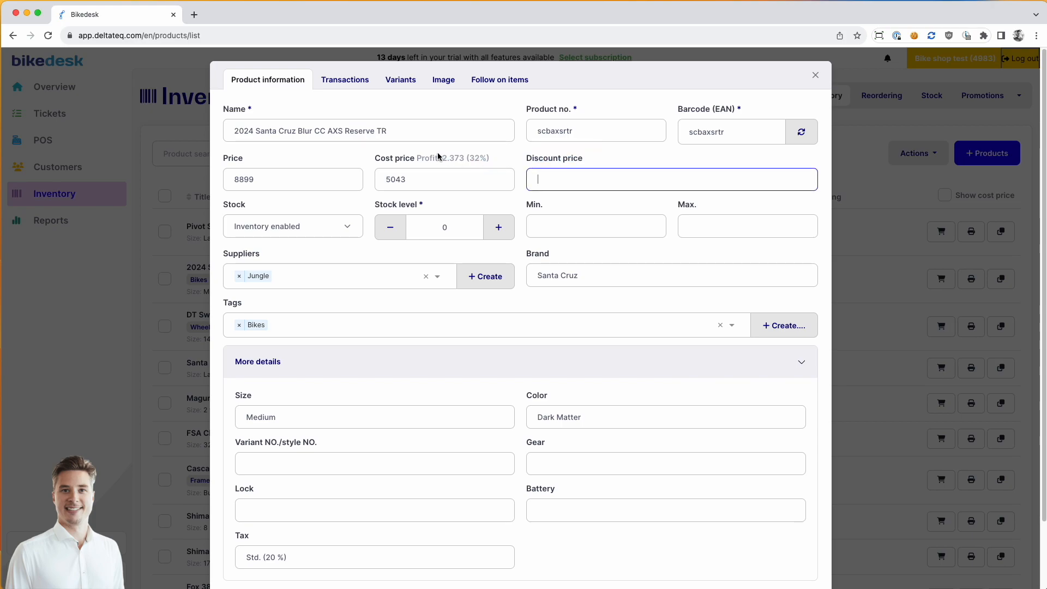
{"action": "type", "text": "8000"}
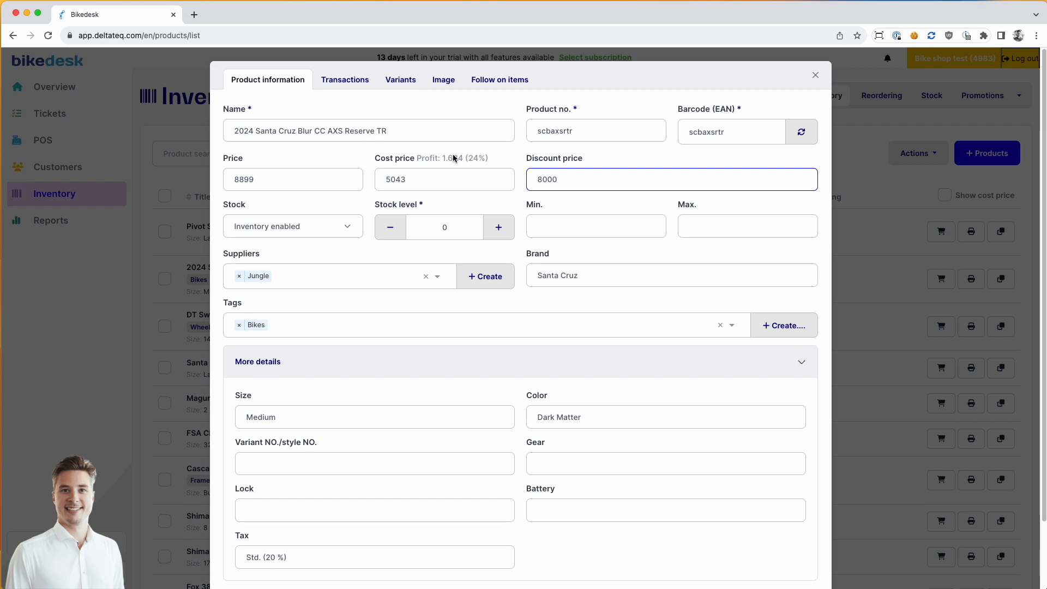
{"action": "left_click", "coordinate": [513, 159]}
Step: Set the bike's stock level to 1, its minimum stock to 2 and its maximum stock to 3
{"action": "left_click", "coordinate": [266, 204]}
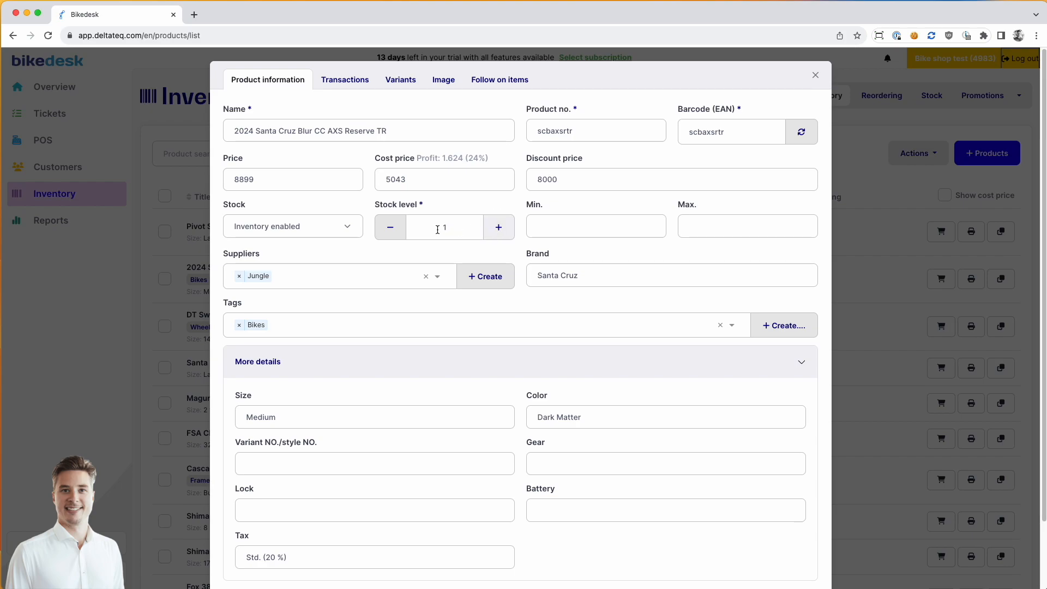
{"action": "left_click", "coordinate": [555, 226]}
{"action": "left_click_drag", "start_coordinate": [551, 225], "coordinate": [531, 224]}
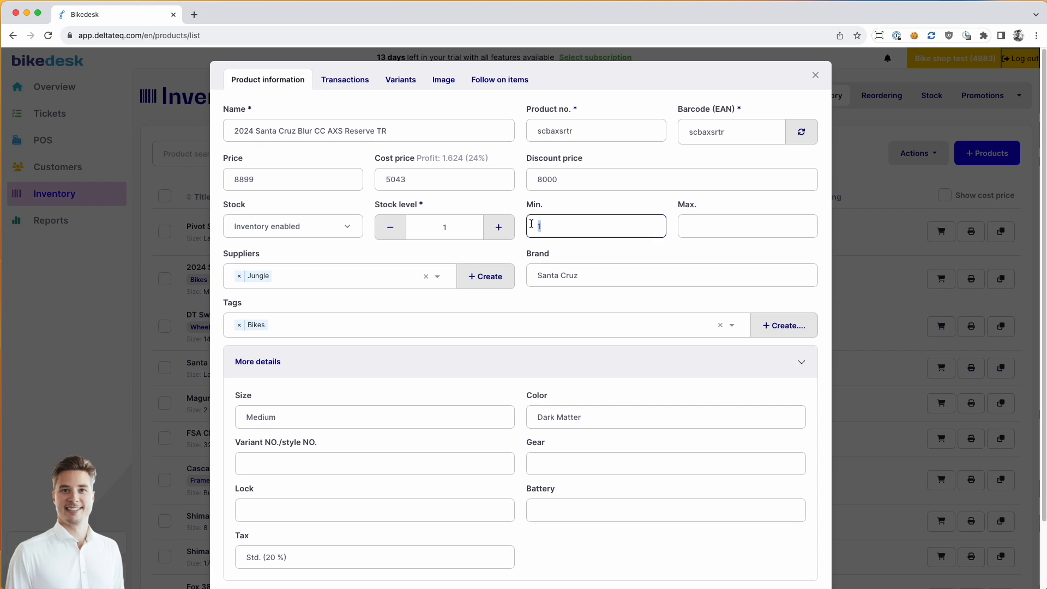
{"action": "key", "text": "Tab"}
{"action": "type", "text": "3"}
{"action": "left_click", "coordinate": [690, 244]}
Step: Examine the suppliers available for the product without altering the selection
{"action": "left_click_drag", "start_coordinate": [222, 254], "coordinate": [269, 255]}
{"action": "left_click", "coordinate": [283, 260]}
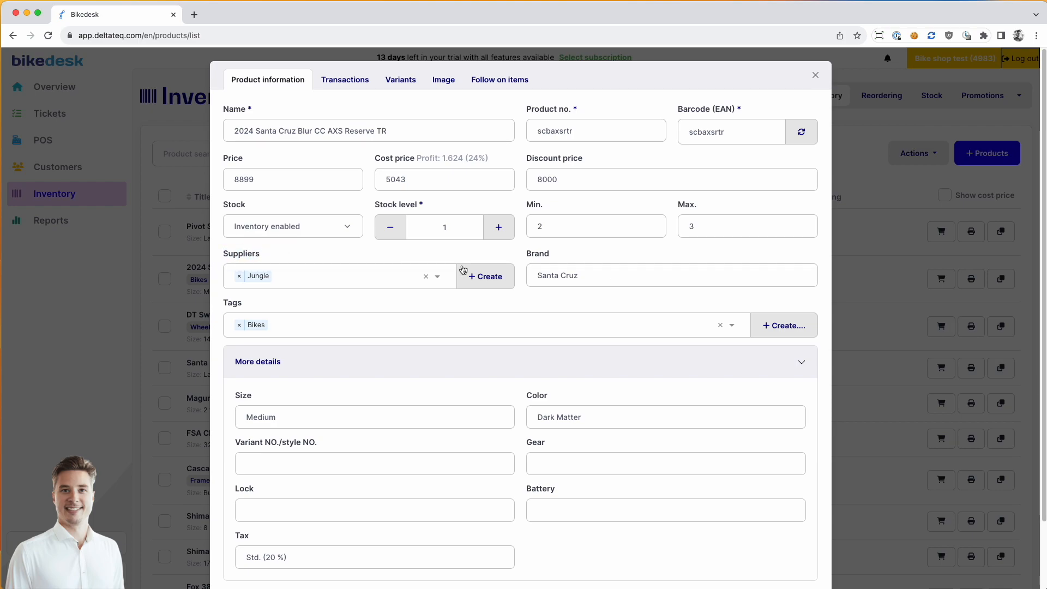
{"action": "left_click", "coordinate": [270, 278]}
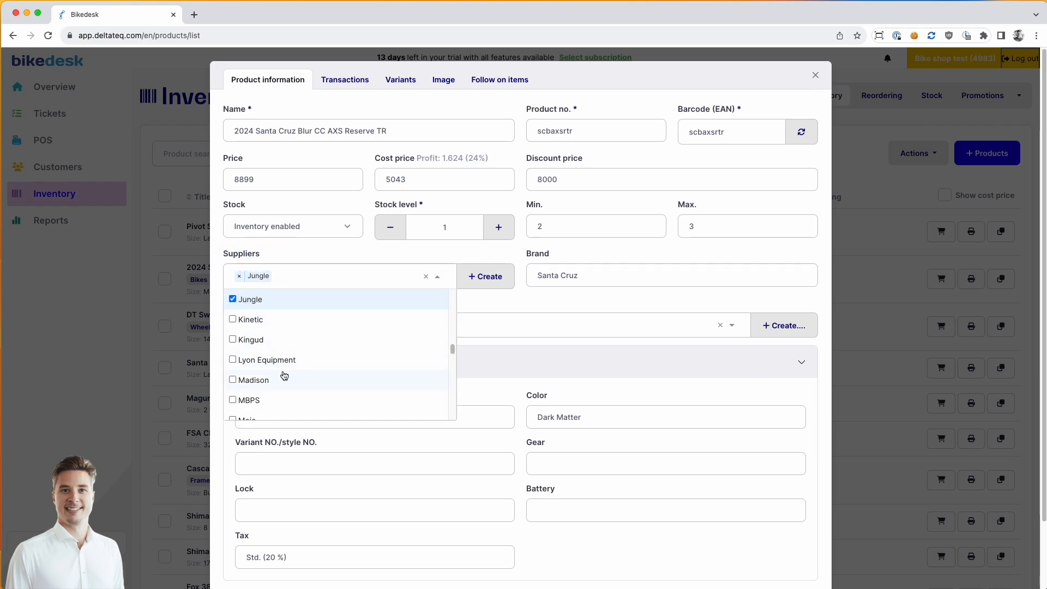
{"action": "left_click", "coordinate": [314, 249]}
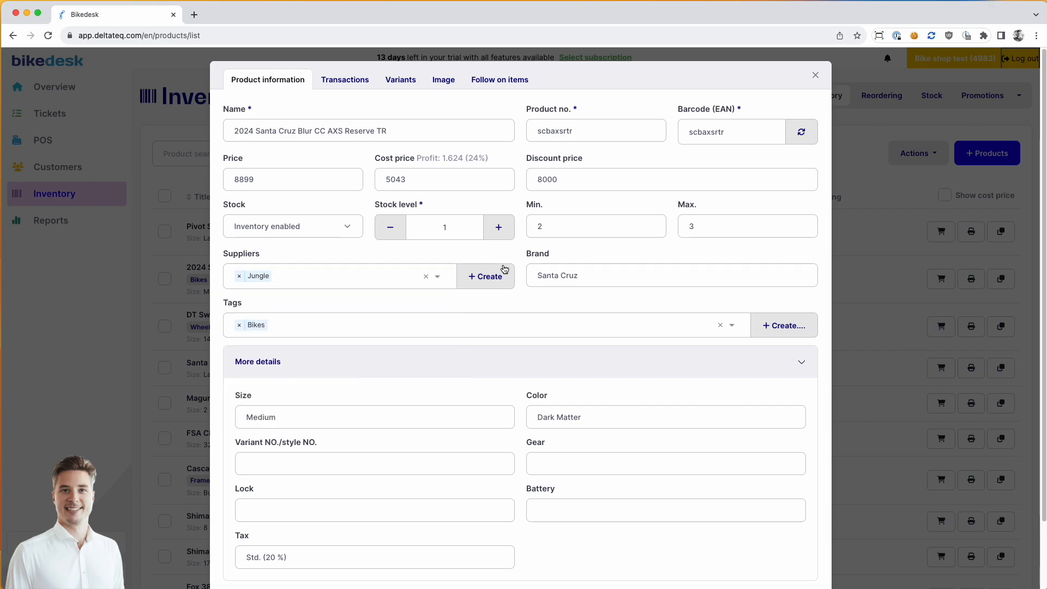
{"action": "left_click", "coordinate": [545, 276]}
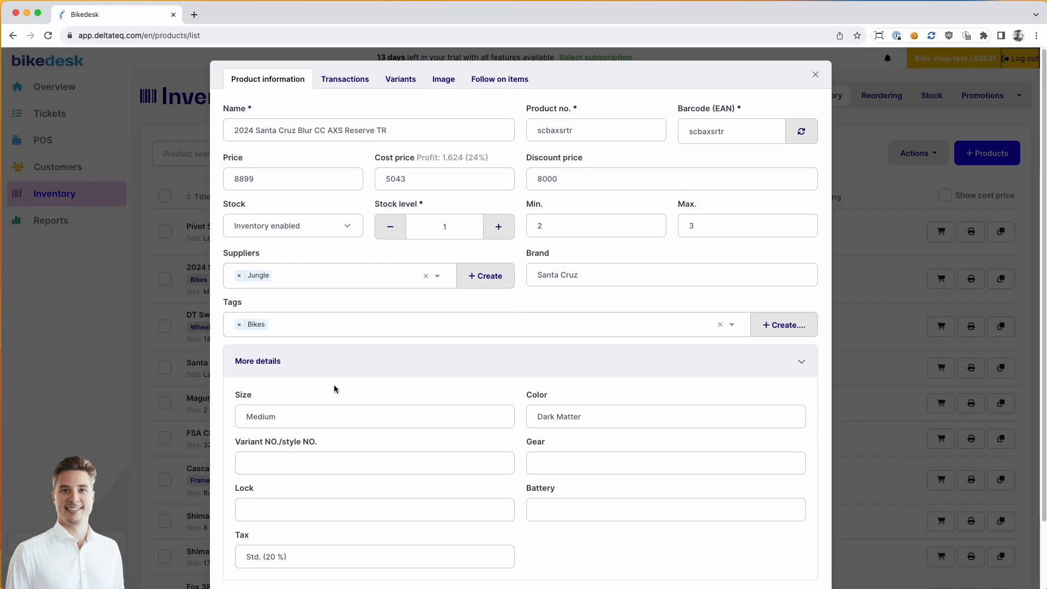
Step: Create a new product tag titled Mountainbike for the bike
{"action": "scroll", "coordinate": [535, 306], "scroll_direction": "down", "scroll_amount": 1}
{"action": "left_click", "coordinate": [780, 307]}
{"action": "type", "text": "M"}
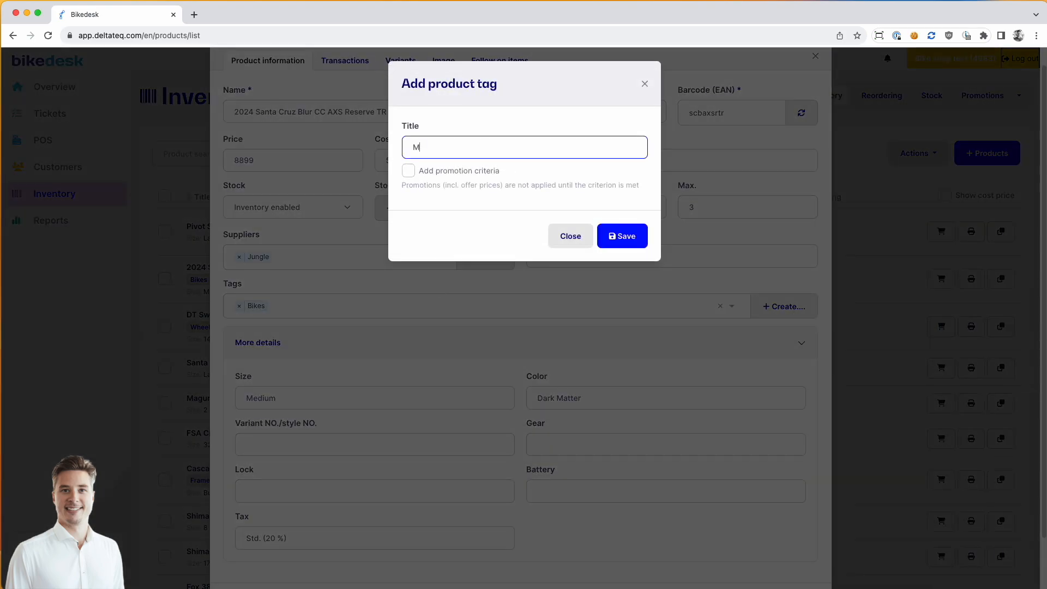
{"action": "type", "text": "ountainbike"}
{"action": "key", "text": "Return"}
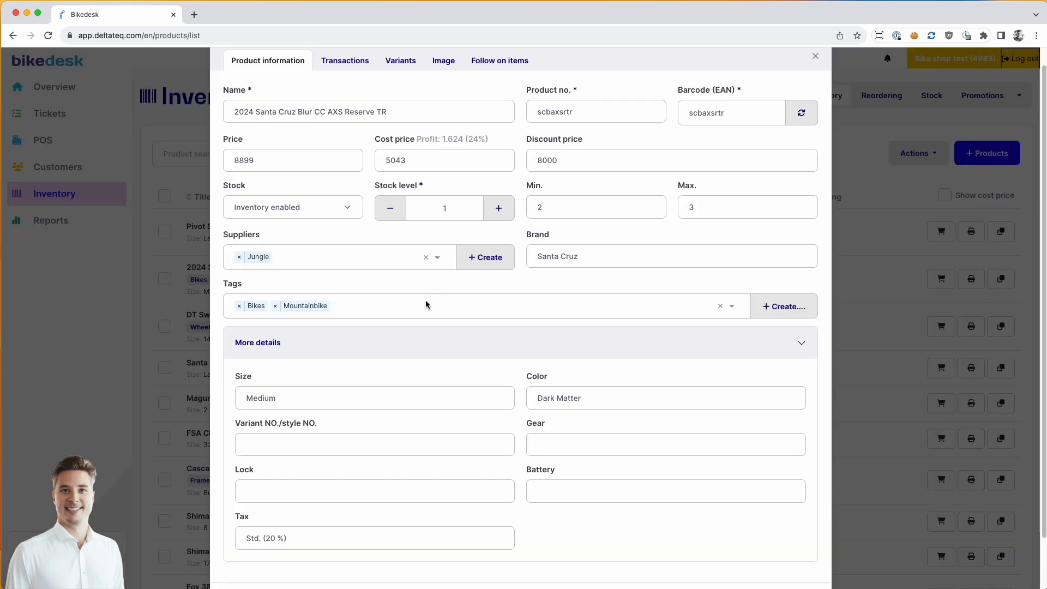
Step: Set the bike's gear to 11 in its additional details
{"action": "scroll", "coordinate": [294, 319], "scroll_direction": "down", "scroll_amount": 3}
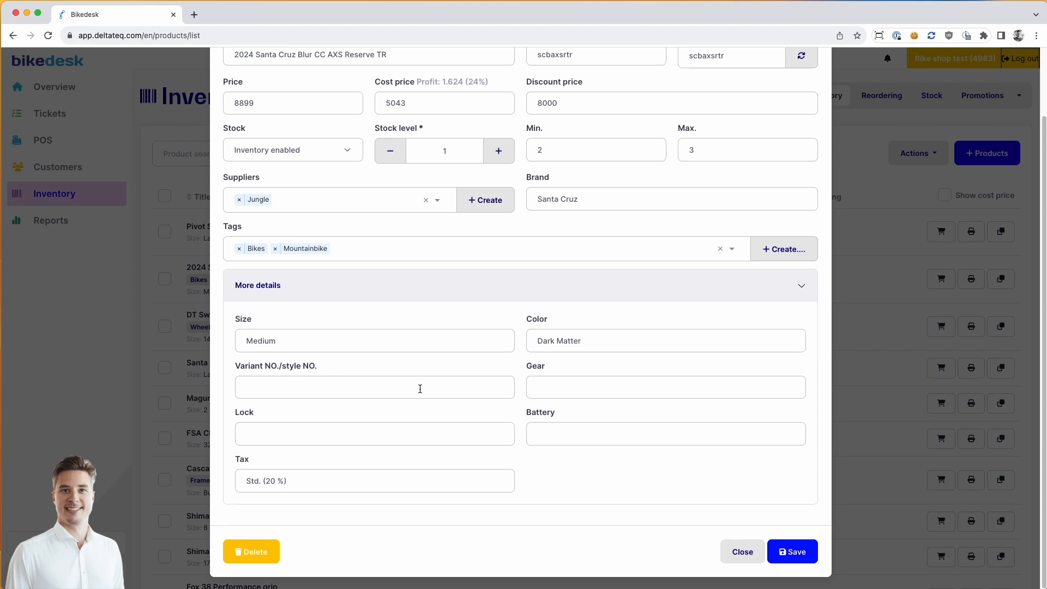
{"action": "left_click", "coordinate": [302, 385]}
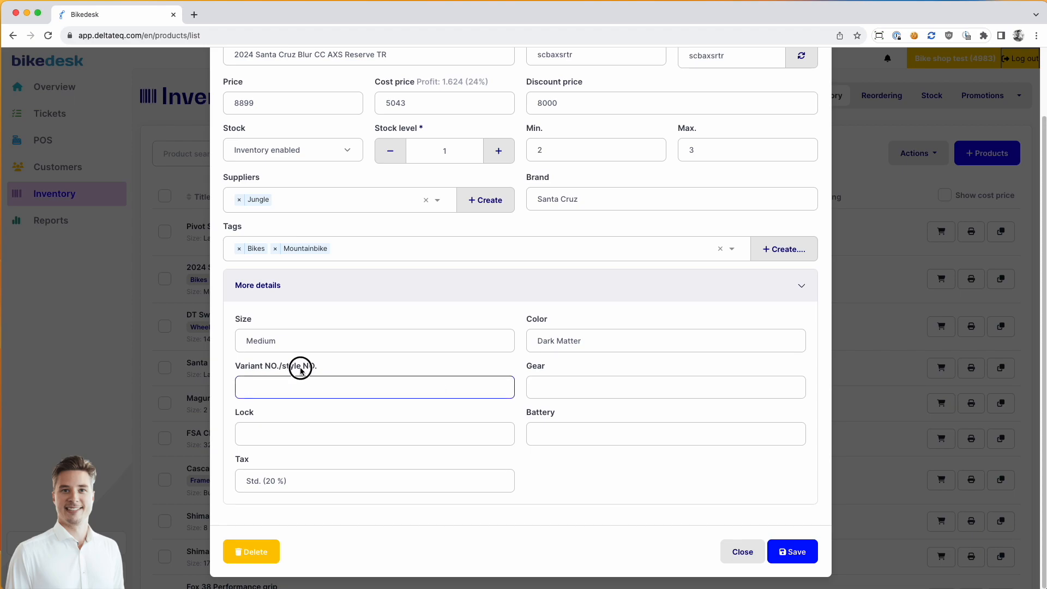
{"action": "left_click", "coordinate": [540, 388]}
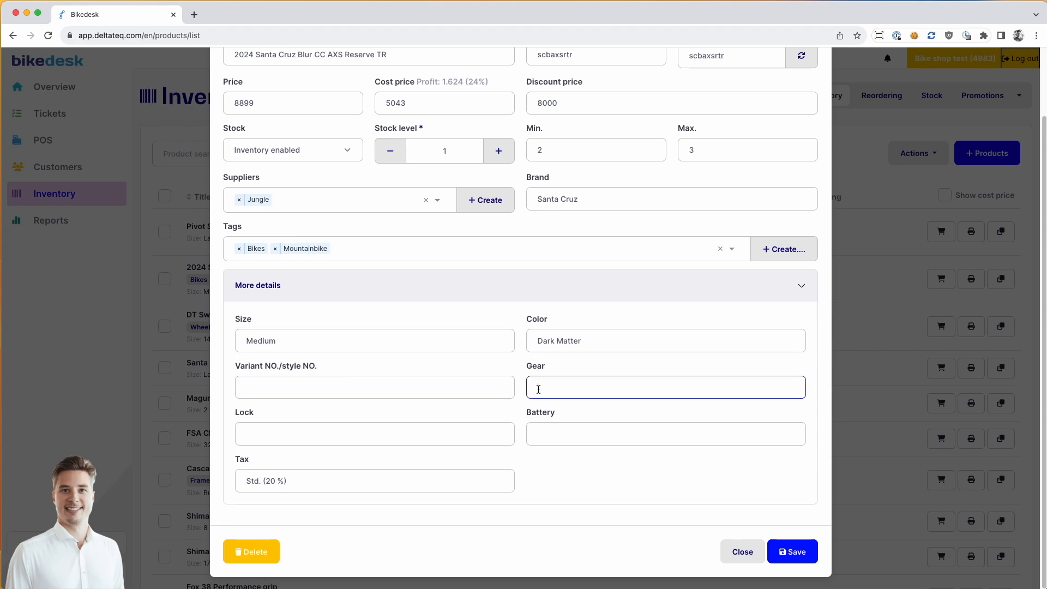
{"action": "type", "text": "11"}
{"action": "left_click", "coordinate": [266, 433]}
{"action": "left_click_drag", "start_coordinate": [245, 413], "coordinate": [303, 418]}
{"action": "left_click", "coordinate": [304, 414]}
{"action": "left_click_drag", "start_coordinate": [555, 419], "coordinate": [528, 416]}
{"action": "left_click", "coordinate": [601, 418]}
{"action": "left_click", "coordinate": [559, 431]}
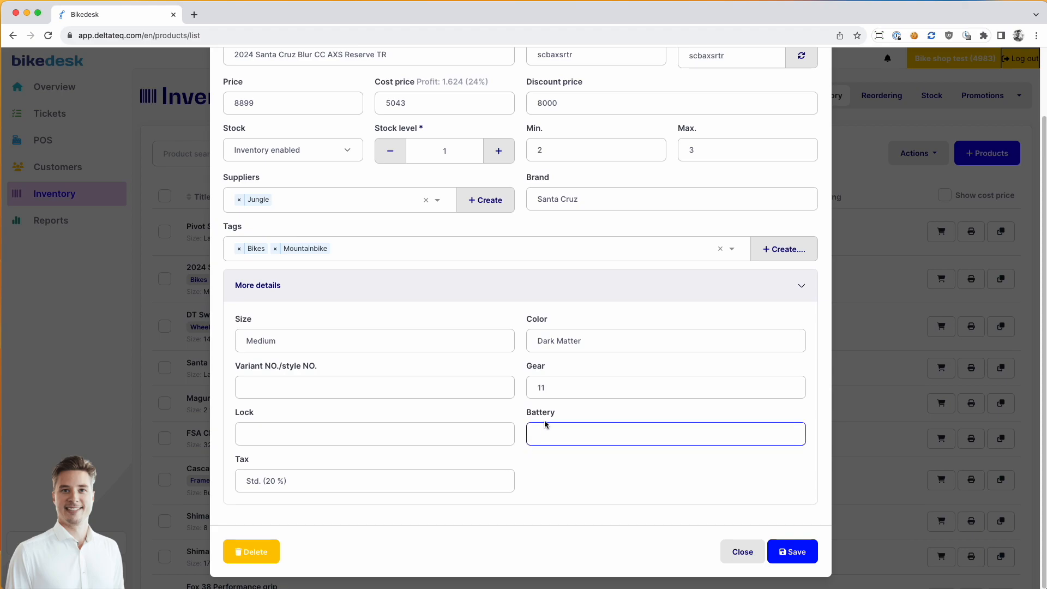
Step: Save the edited Santa Cruz product
{"action": "scroll", "coordinate": [535, 404], "scroll_direction": "up", "scroll_amount": 3}
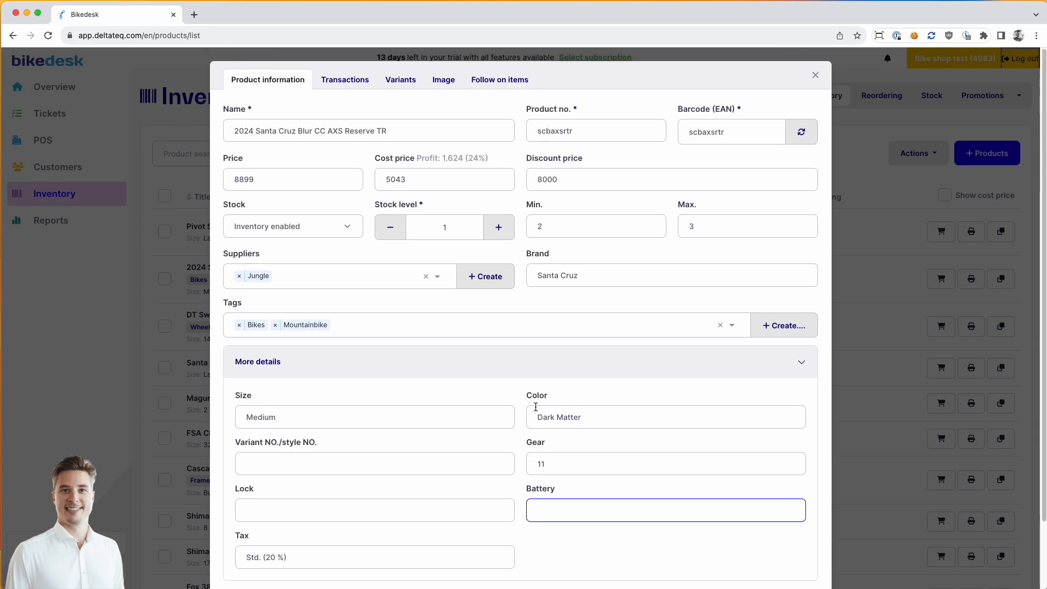
{"action": "scroll", "coordinate": [540, 415], "scroll_direction": "down", "scroll_amount": 3}
{"action": "left_click", "coordinate": [813, 556]}
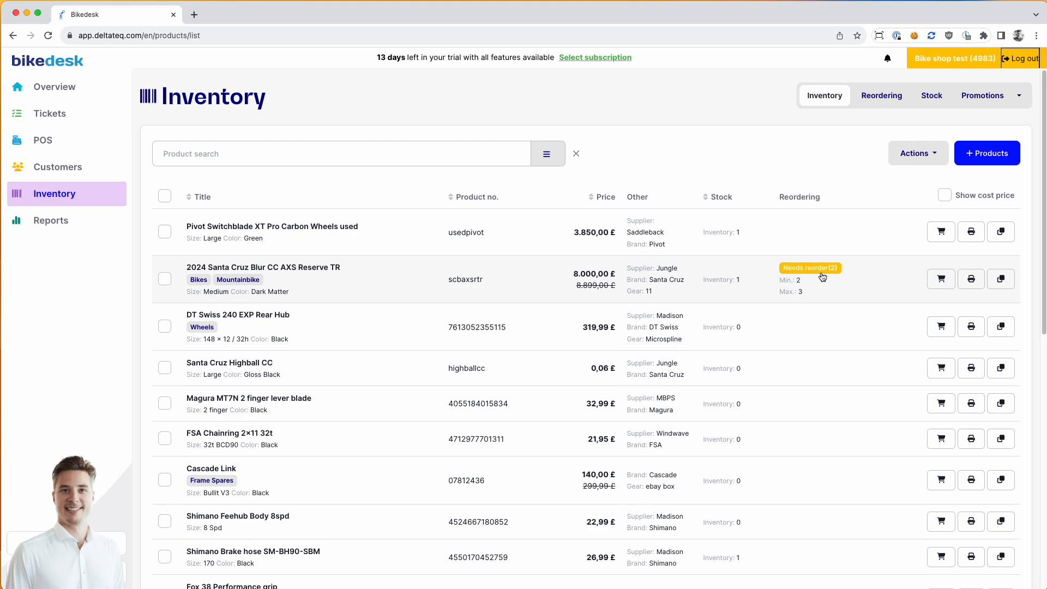
Step: Add 2 units of the 2024 Santa Cruz Blur CC AXS Reserve TR to the shopping list
{"action": "left_click", "coordinate": [946, 282]}
{"action": "left_click_drag", "start_coordinate": [411, 85], "coordinate": [518, 85]}
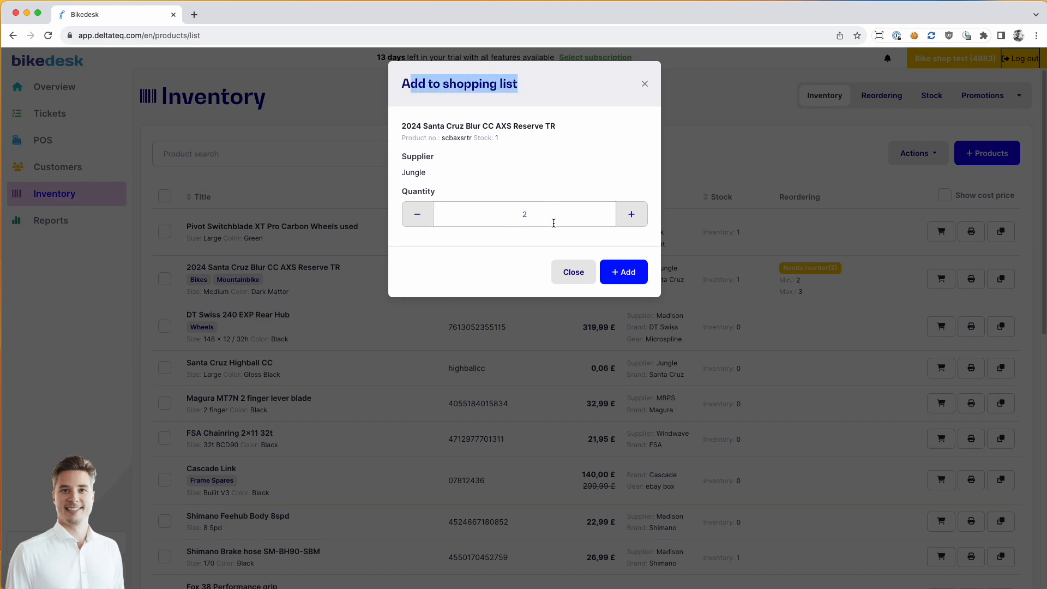
{"action": "left_click", "coordinate": [637, 275]}
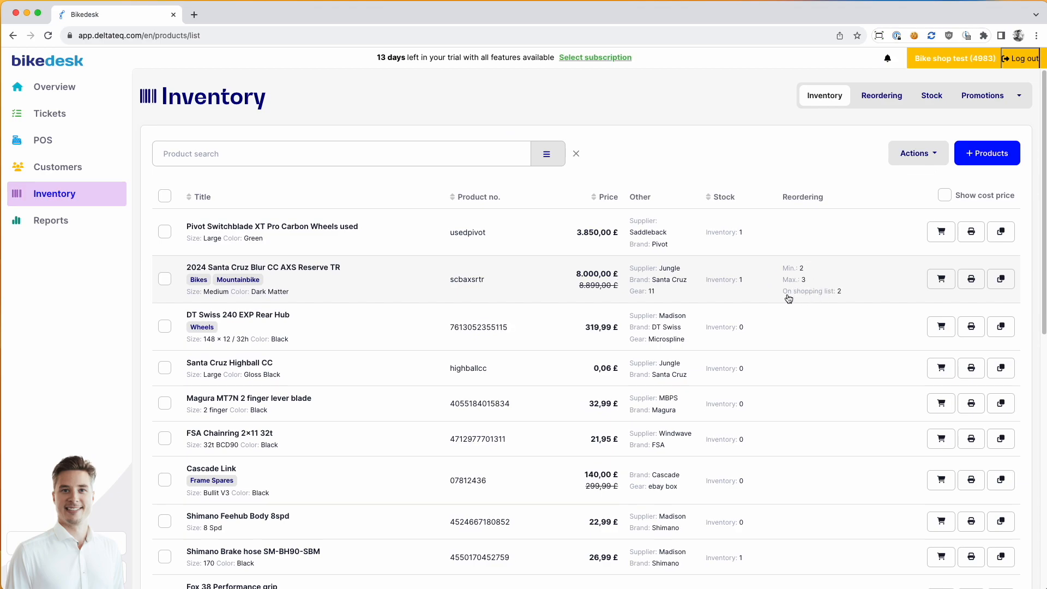
Step: Reopen the Santa Cruz Blur product, view its transactions, variants, image and follow-on items sections, and close it
{"action": "mouse_move", "coordinate": [841, 295]}
{"action": "left_mouse_down"}
{"action": "mouse_move", "coordinate": [781, 295]}
{"action": "mouse_move", "coordinate": [857, 291]}
{"action": "left_mouse_up"}
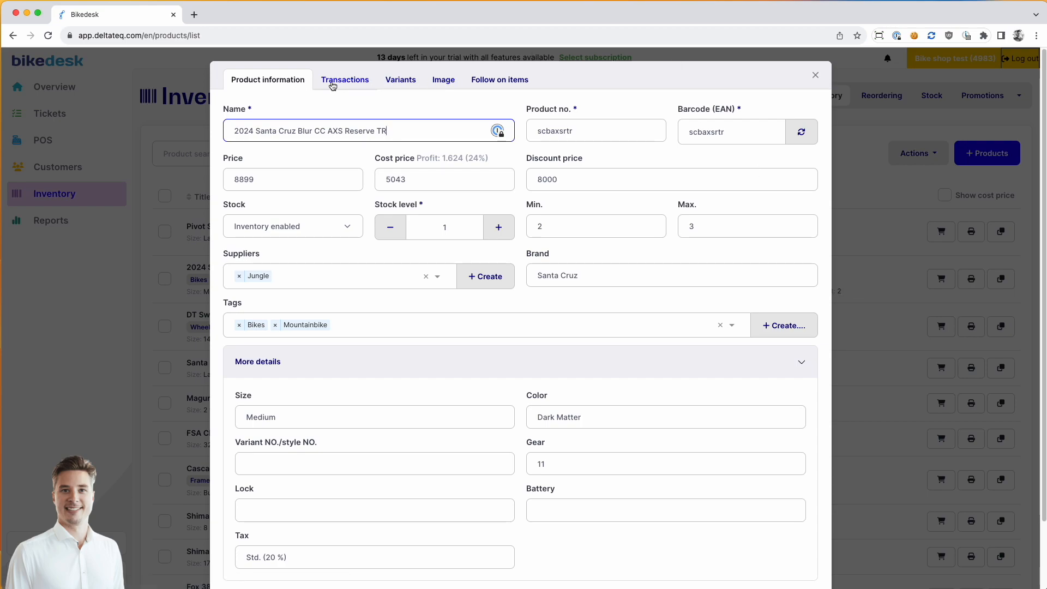
{"action": "left_click", "coordinate": [333, 83]}
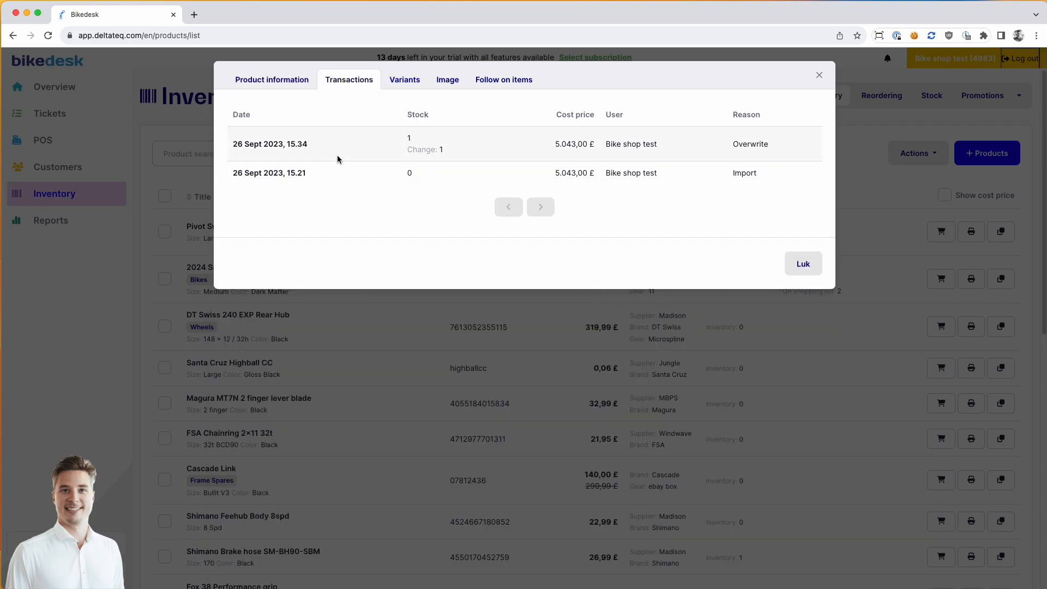
{"action": "left_click", "coordinate": [401, 82]}
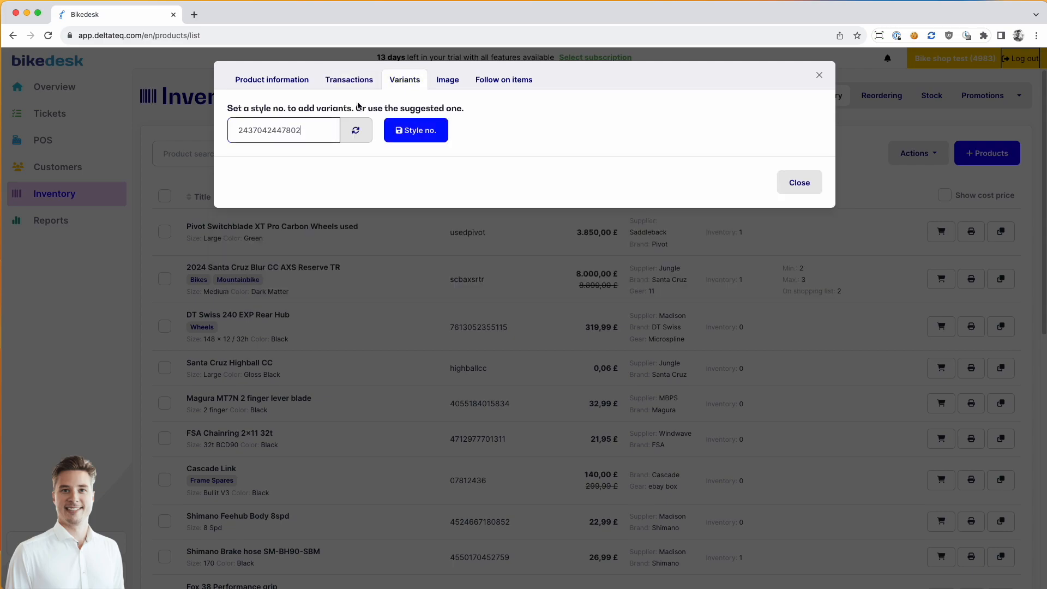
{"action": "left_click", "coordinate": [449, 80]}
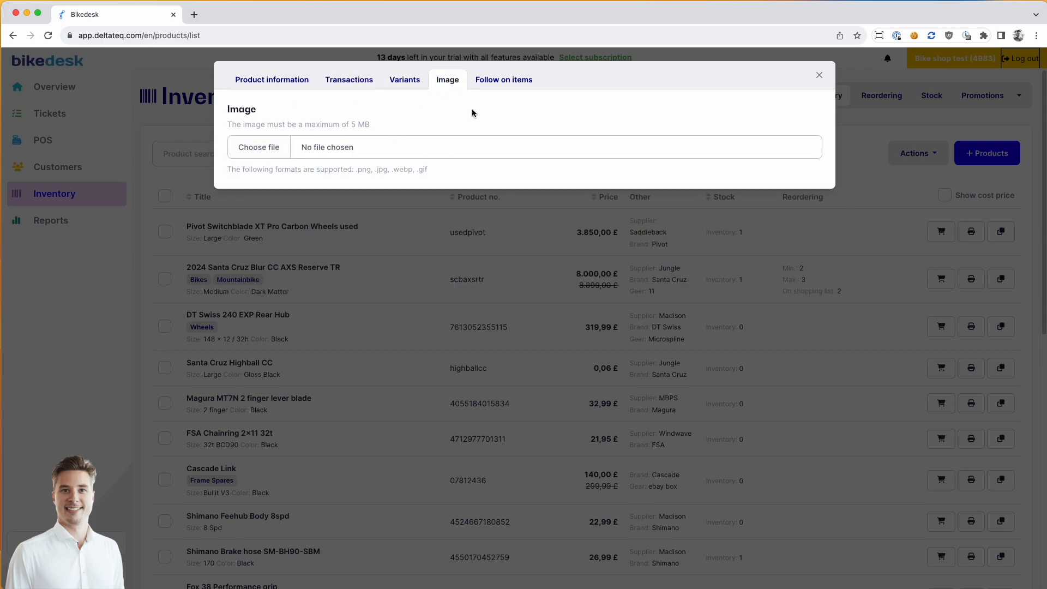
{"action": "left_click", "coordinate": [510, 82]}
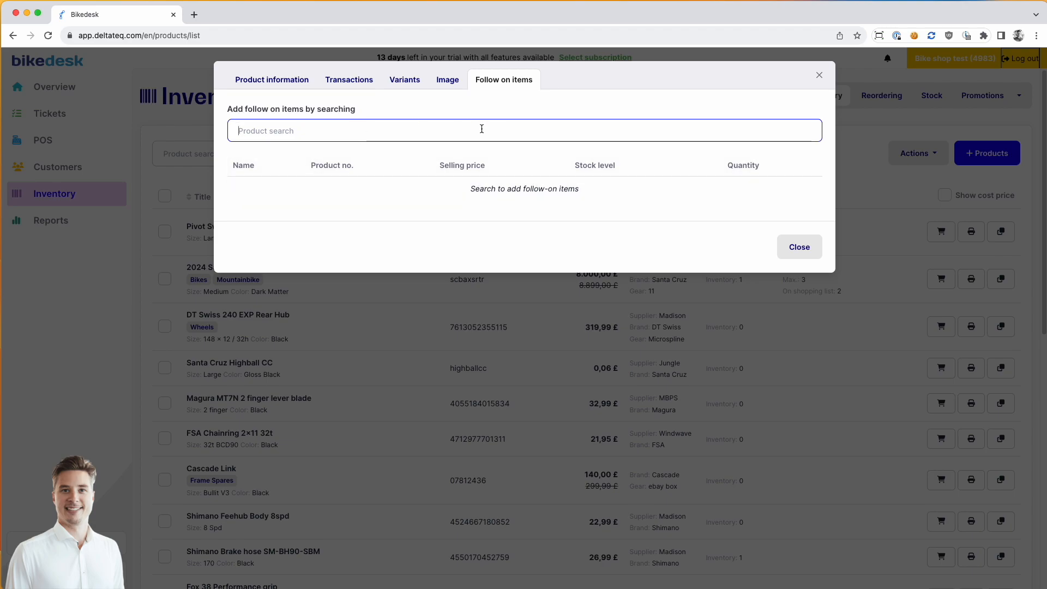
{"action": "left_click", "coordinate": [505, 132]}
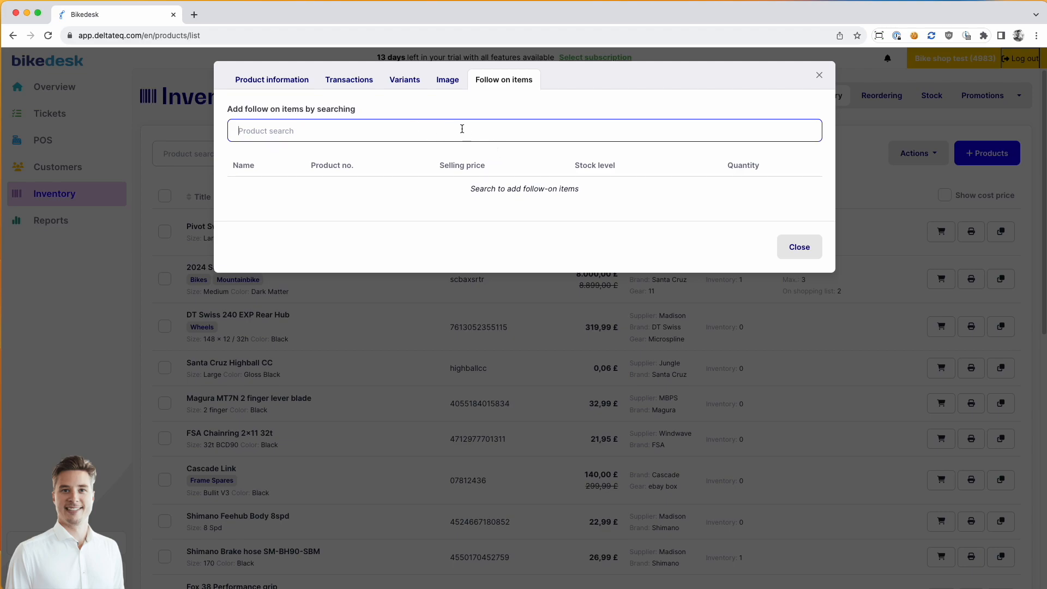
{"action": "left_click", "coordinate": [818, 76]}
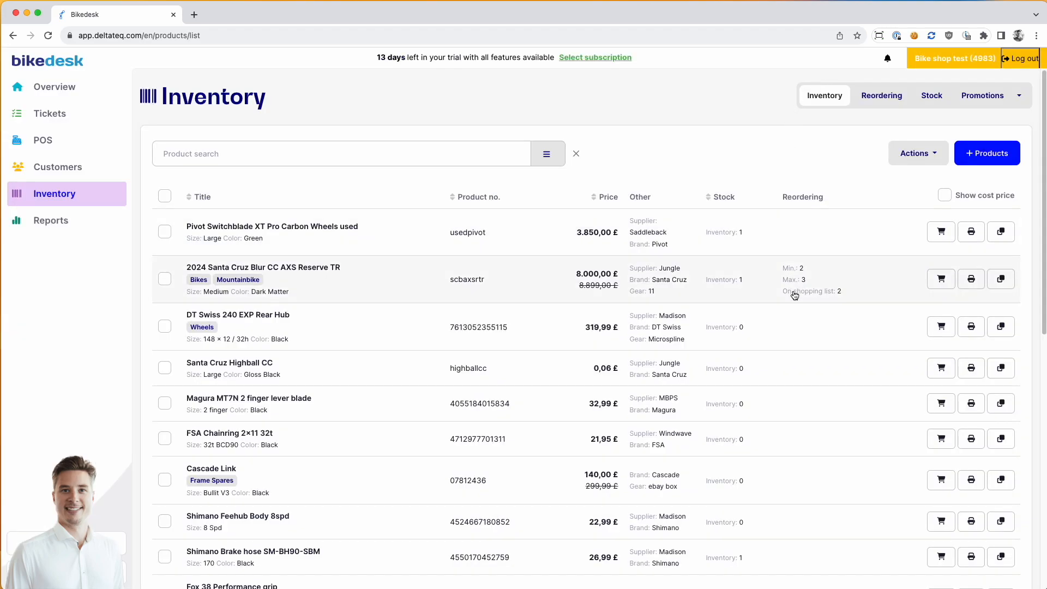
Step: Filter the inventory list to products from the supplier Zyrofisher
{"action": "scroll", "coordinate": [804, 306], "scroll_direction": "down", "scroll_amount": 2}
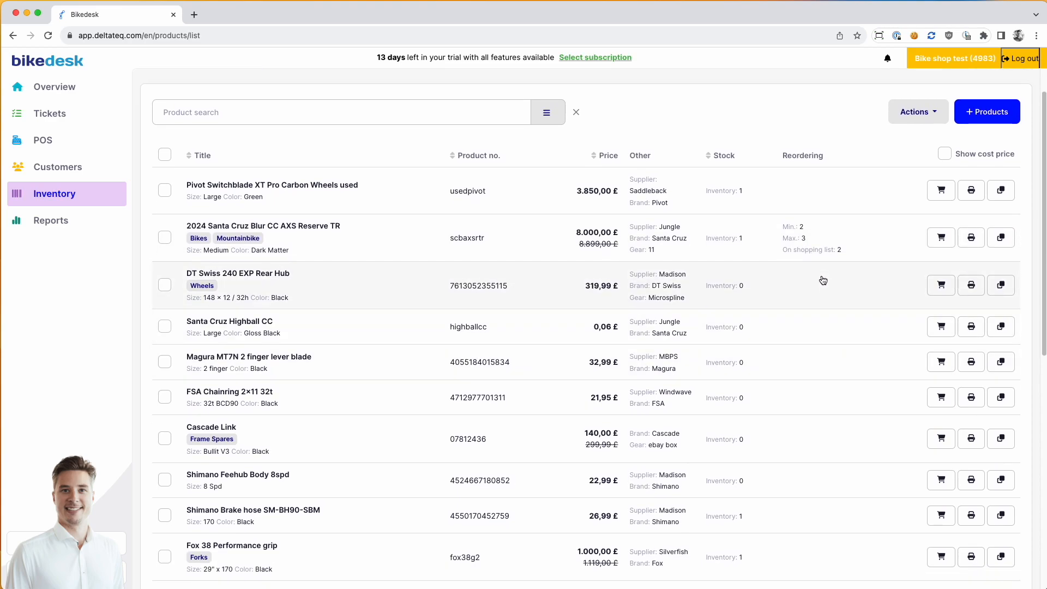
{"action": "scroll", "coordinate": [823, 286], "scroll_direction": "down", "scroll_amount": 2}
{"action": "scroll", "coordinate": [822, 286], "scroll_direction": "up", "scroll_amount": 4}
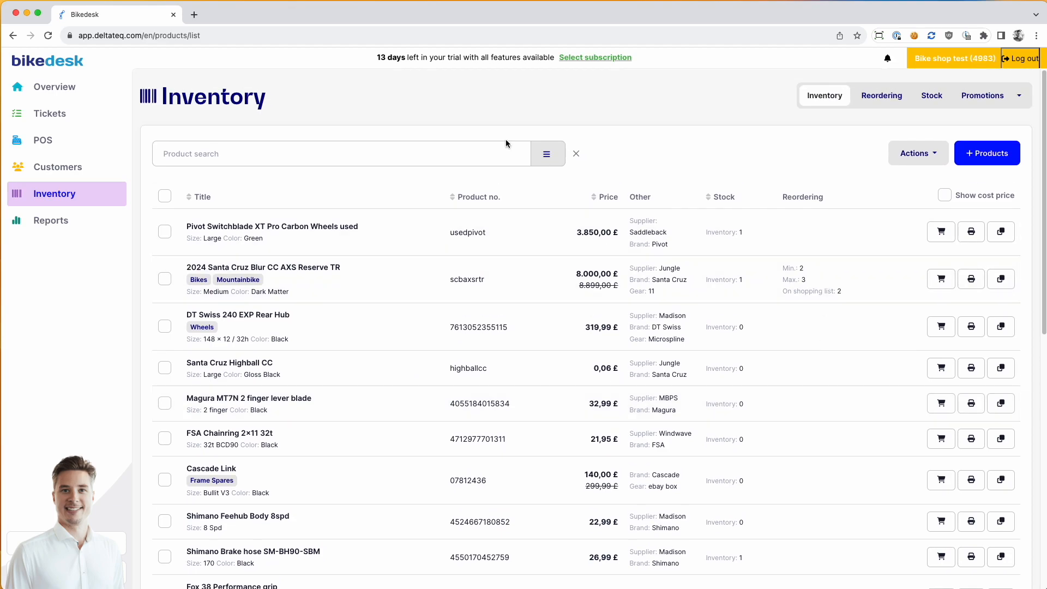
{"action": "left_click", "coordinate": [548, 161]}
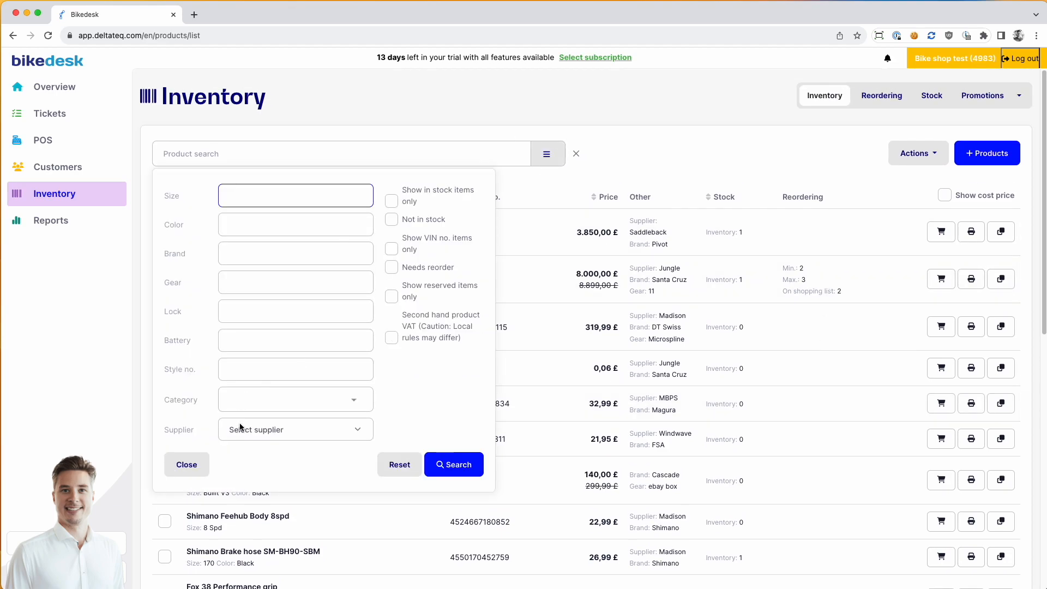
{"action": "left_click", "coordinate": [257, 432]}
{"action": "scroll", "coordinate": [279, 456], "scroll_direction": "down", "scroll_amount": 5}
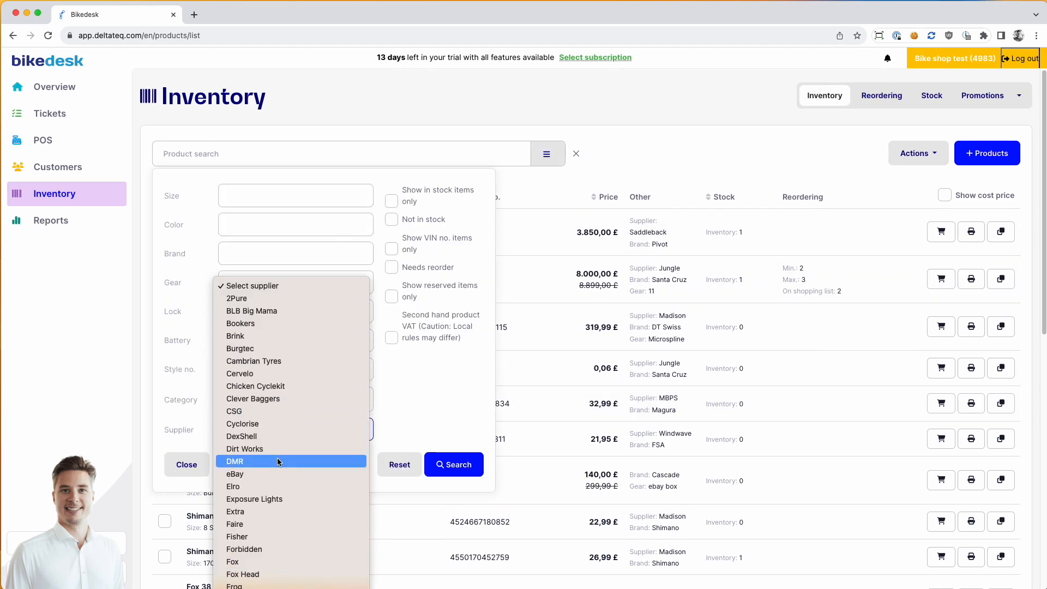
{"action": "scroll", "coordinate": [278, 459], "scroll_direction": "down", "scroll_amount": 10}
{"action": "left_click", "coordinate": [275, 461]}
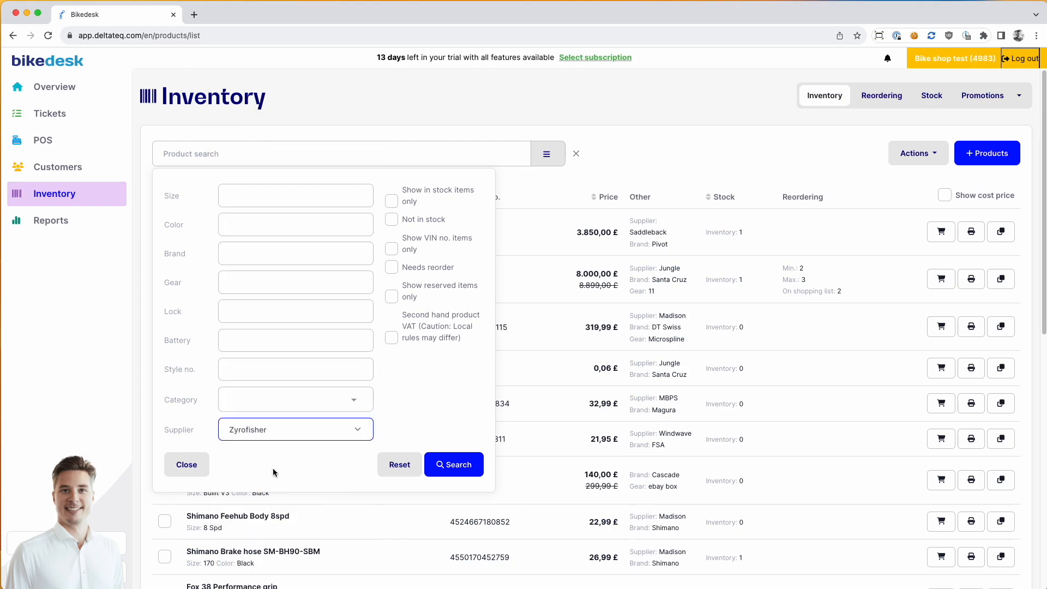
{"action": "left_click", "coordinate": [458, 476]}
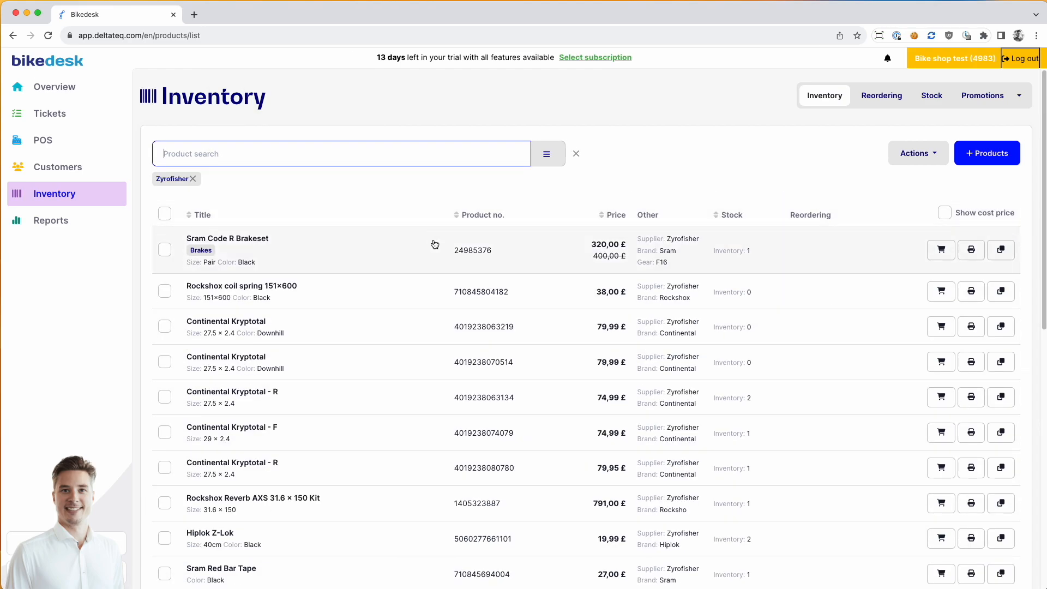
{"action": "scroll", "coordinate": [451, 284], "scroll_direction": "down", "scroll_amount": 2}
{"action": "left_click", "coordinate": [942, 258]}
{"action": "left_click", "coordinate": [623, 272]}
{"action": "left_click", "coordinate": [942, 328]}
{"action": "left_click", "coordinate": [622, 272]}
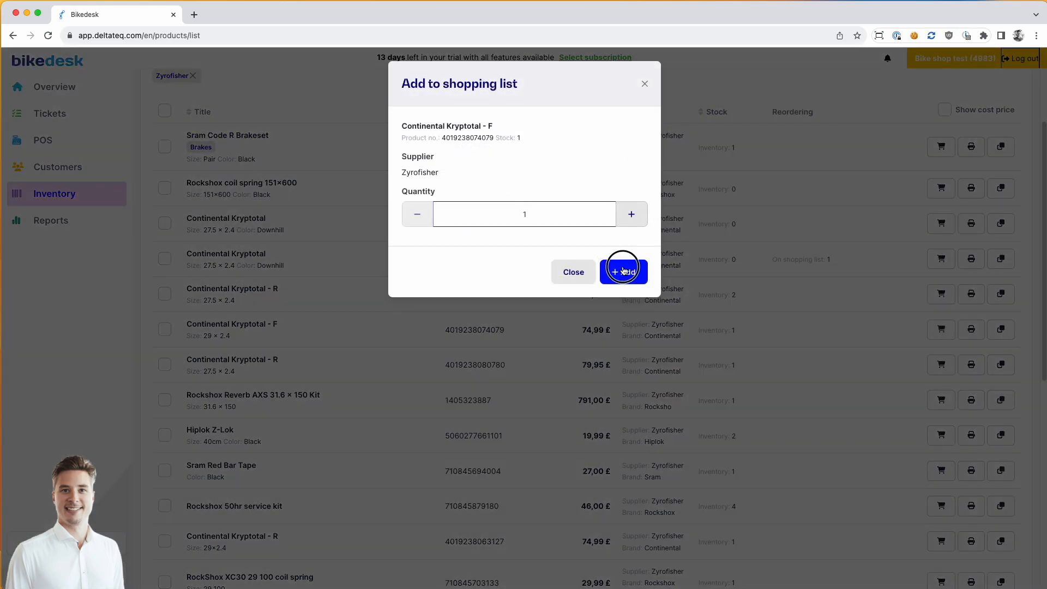
Step: Add one Hiplok Z-Lok to the shopping list
{"action": "left_click", "coordinate": [941, 435]}
{"action": "left_click", "coordinate": [622, 273]}
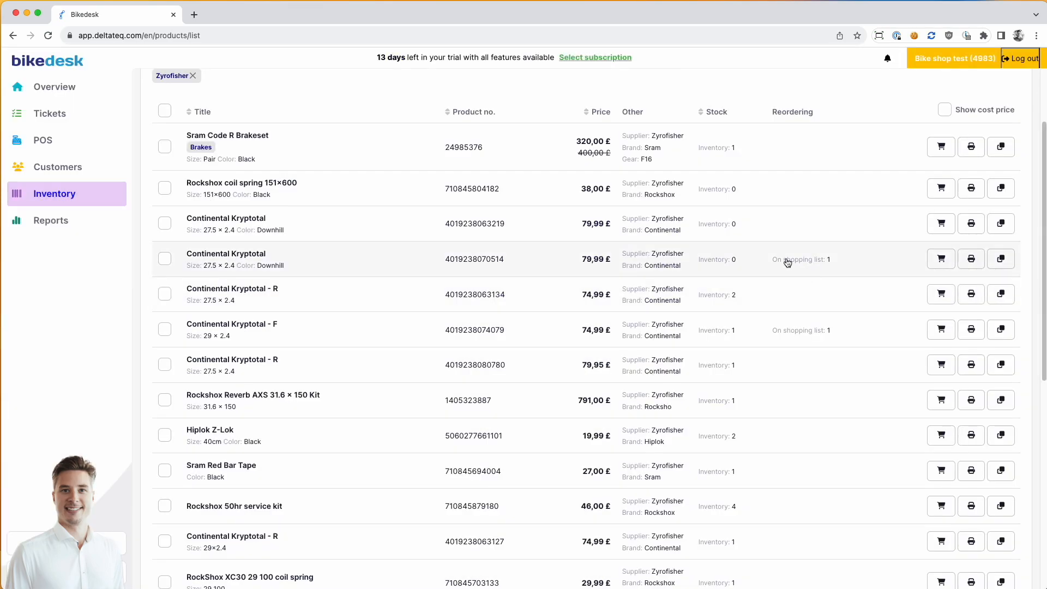
Step: Open the reordering shopping list and filter it to products from the supplier Zyrofisher
{"action": "scroll", "coordinate": [800, 428], "scroll_direction": "up", "scroll_amount": 2}
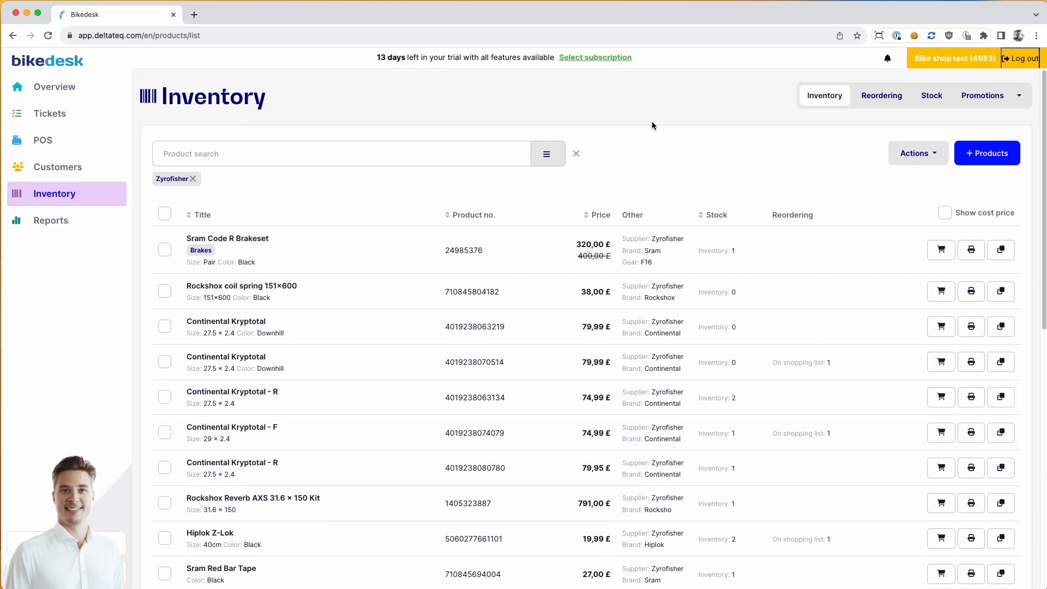
{"action": "left_click", "coordinate": [881, 97]}
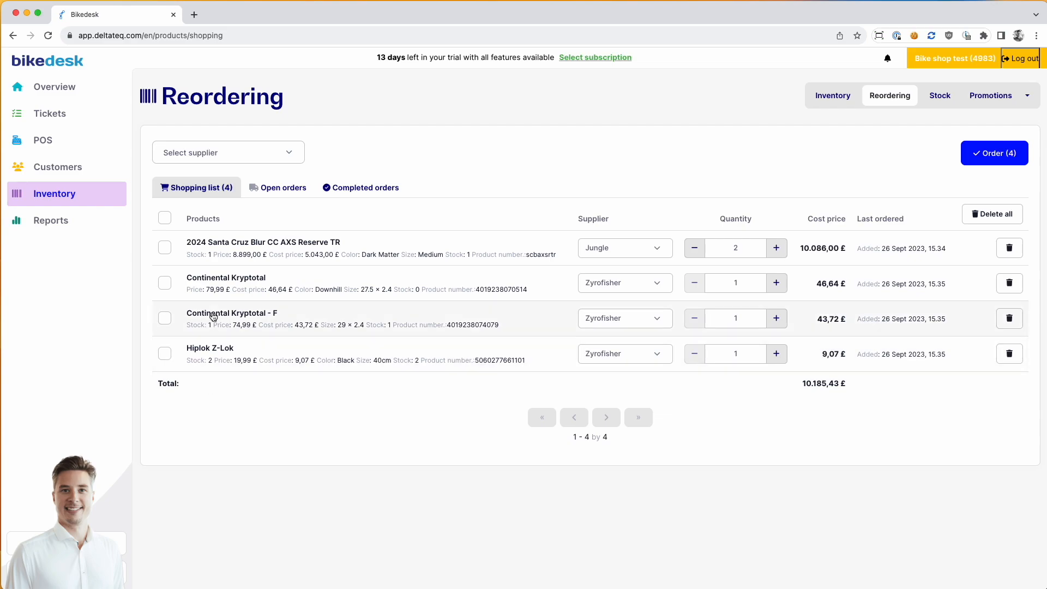
{"action": "left_click", "coordinate": [198, 156]}
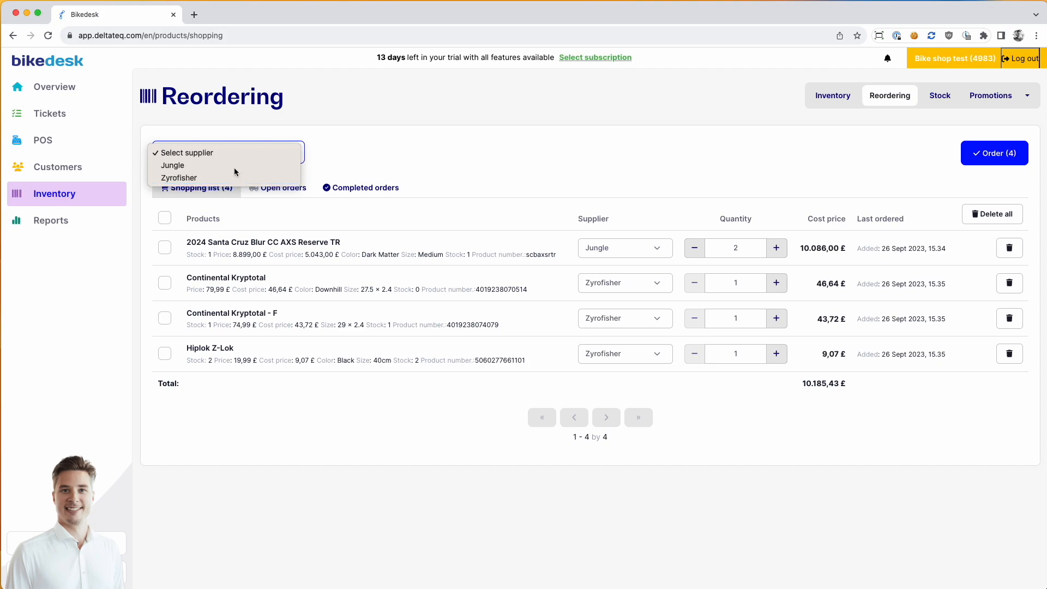
{"action": "left_click", "coordinate": [177, 180]}
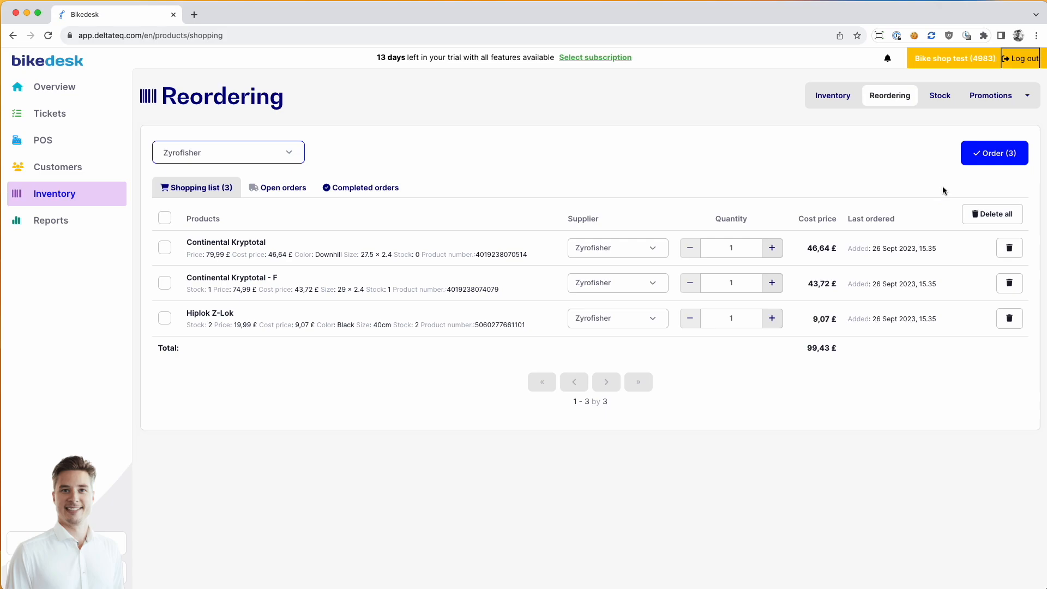
Step: Create an order from the Zyrofisher shopping list items, leaving the note empty and the email option off
{"action": "left_click", "coordinate": [993, 158]}
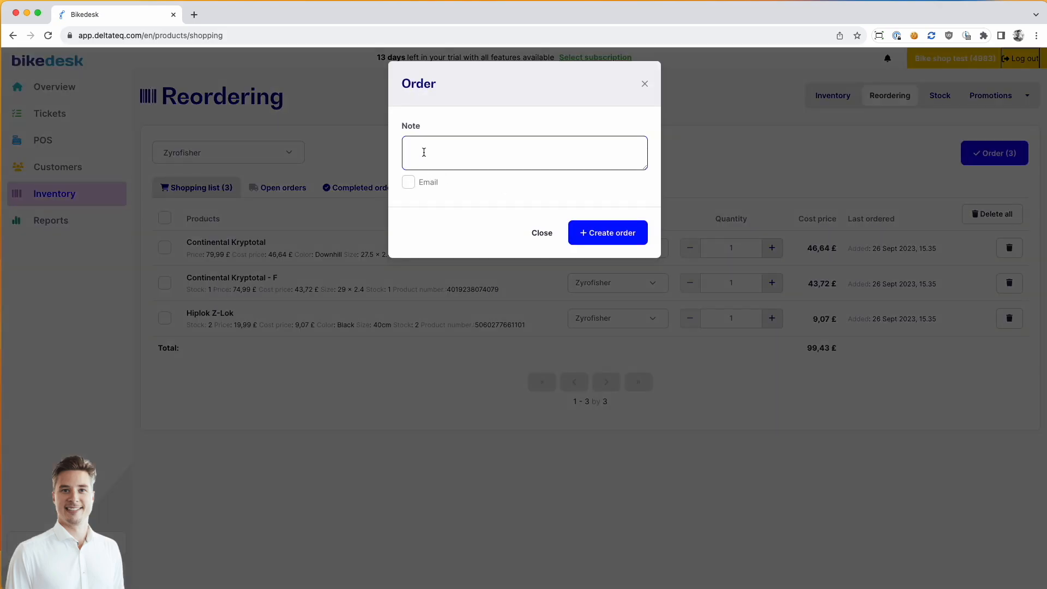
{"action": "left_click", "coordinate": [409, 183]}
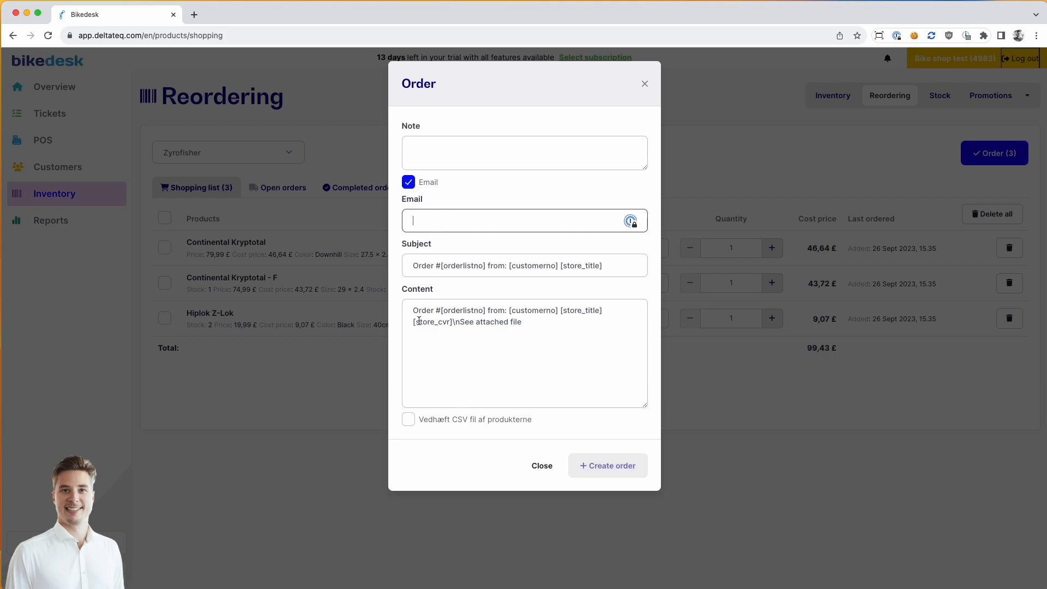
{"action": "left_click", "coordinate": [409, 182]}
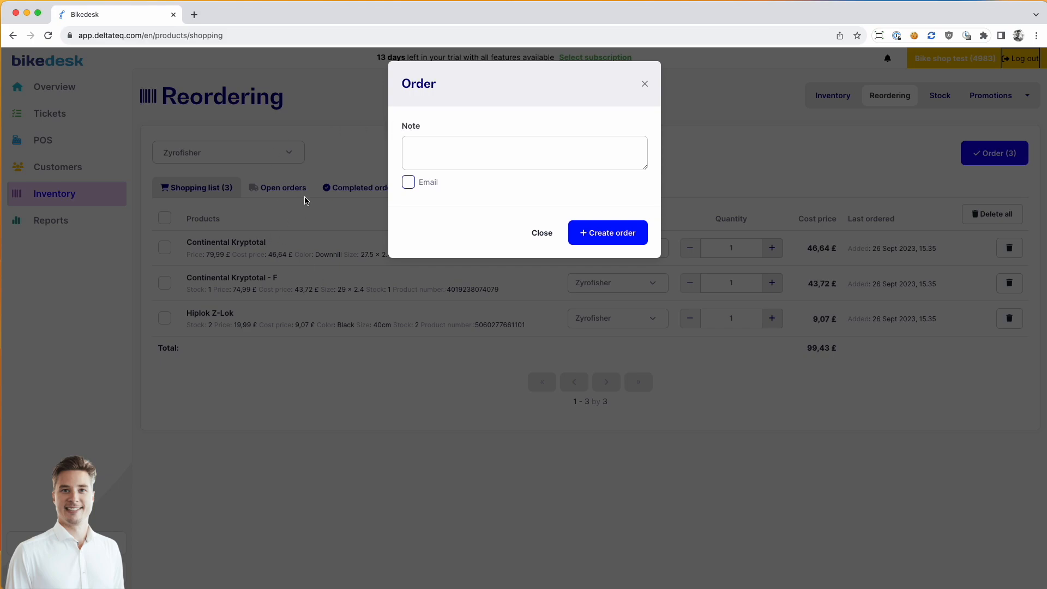
{"action": "left_click", "coordinate": [618, 234]}
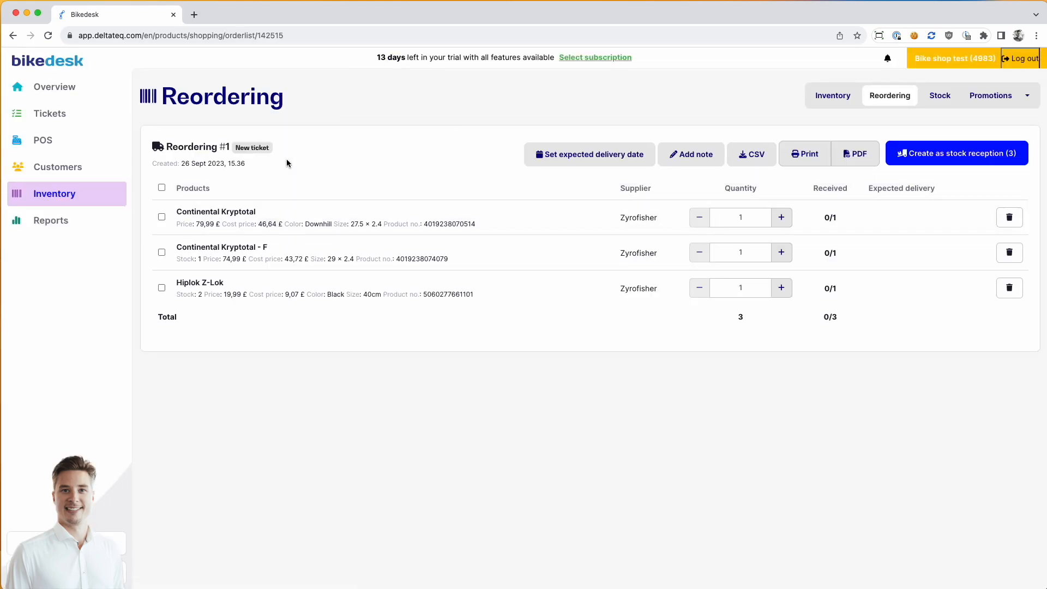
Step: Return to the reordering overview, view the open orders and reopen the Zyrofisher order
{"action": "left_click", "coordinate": [889, 102]}
{"action": "left_click", "coordinate": [169, 210]}
{"action": "left_click", "coordinate": [202, 152]}
{"action": "left_click", "coordinate": [197, 157]}
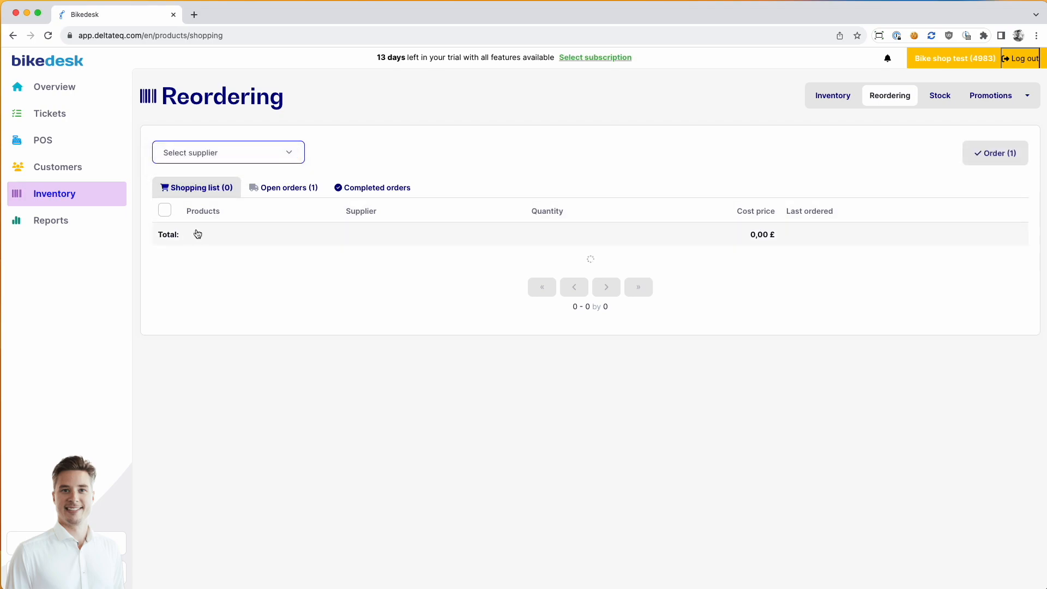
{"action": "left_click", "coordinate": [280, 189]}
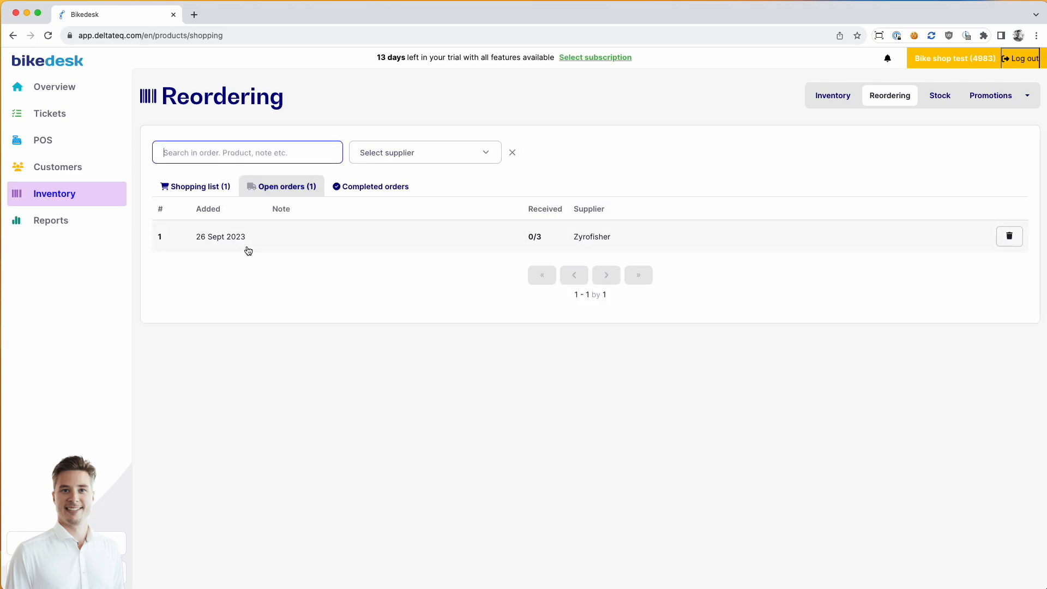
{"action": "left_click", "coordinate": [594, 239]}
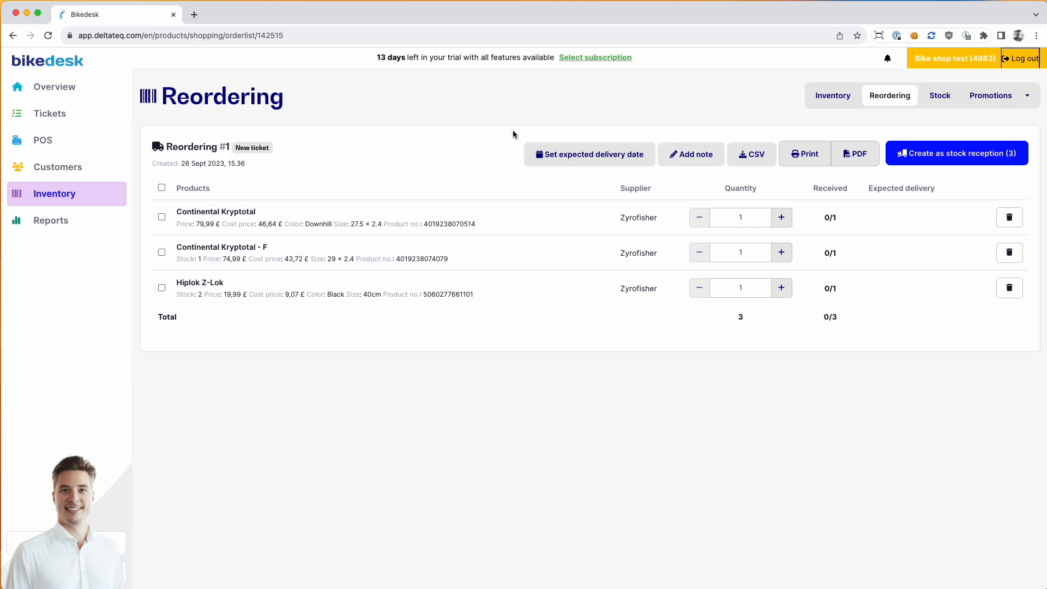
Step: Set the expected delivery date of the whole Zyrofisher order to 29 September 2023
{"action": "left_click", "coordinate": [630, 161]}
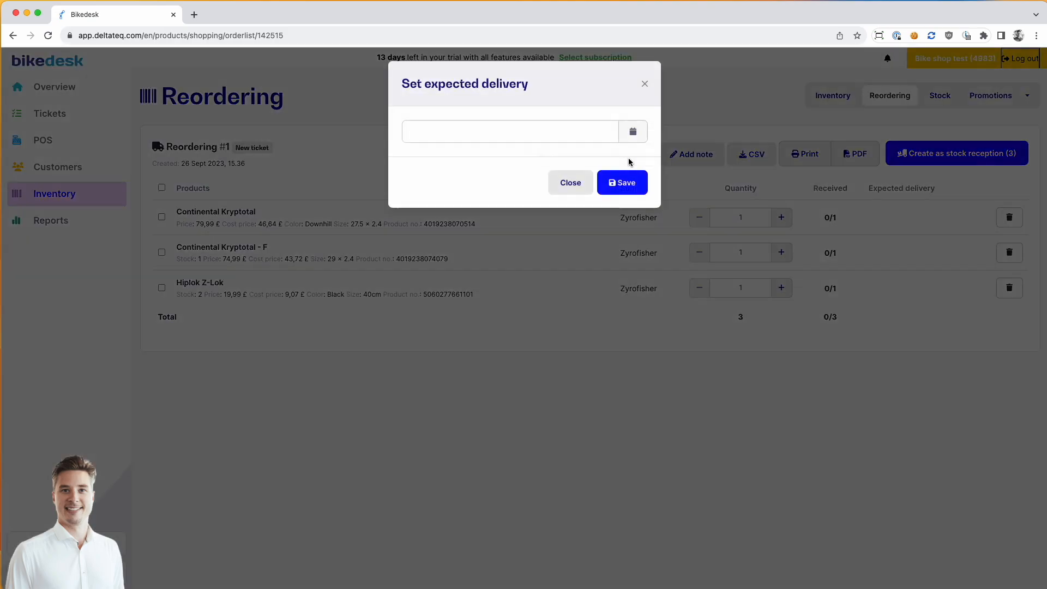
{"action": "left_click", "coordinate": [617, 130]}
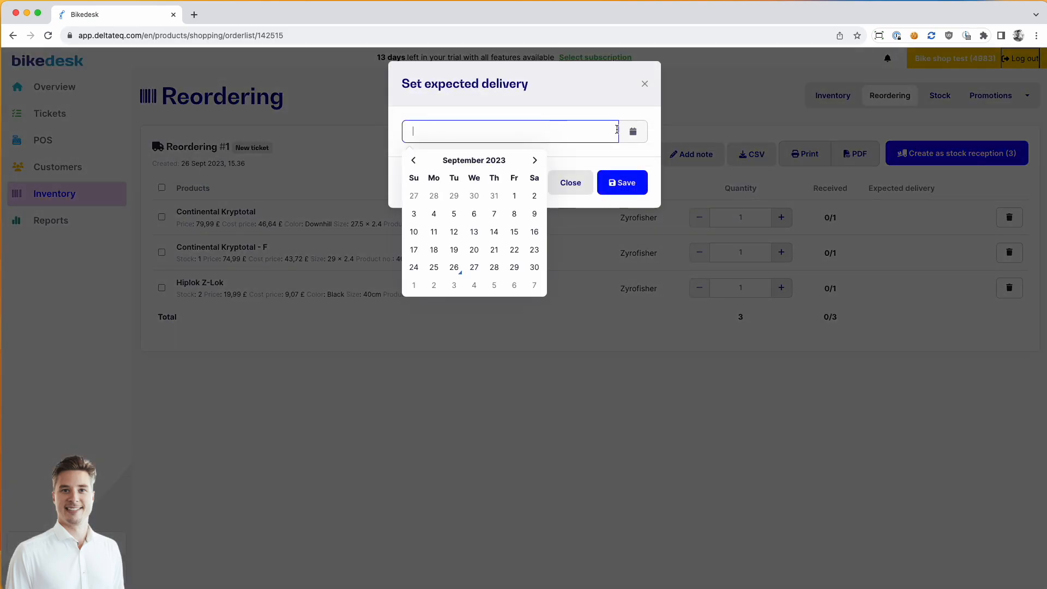
{"action": "left_click", "coordinate": [515, 267]}
{"action": "left_click", "coordinate": [623, 180]}
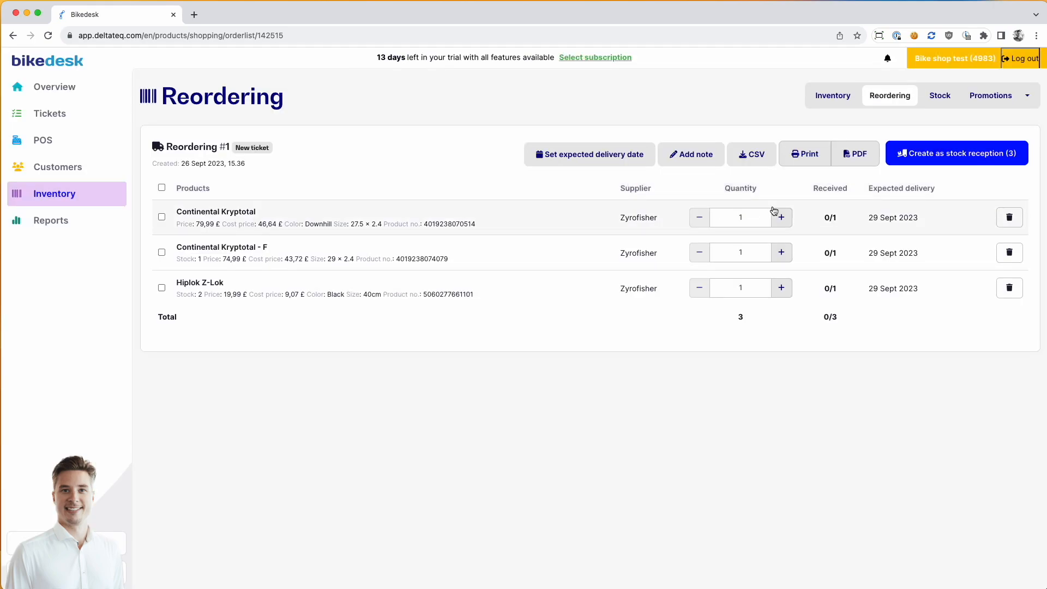
Step: Set the expected delivery date of the Hiplok Z-Lok in the order to 3 October 2023
{"action": "left_click", "coordinate": [896, 294]}
{"action": "left_click", "coordinate": [480, 145]}
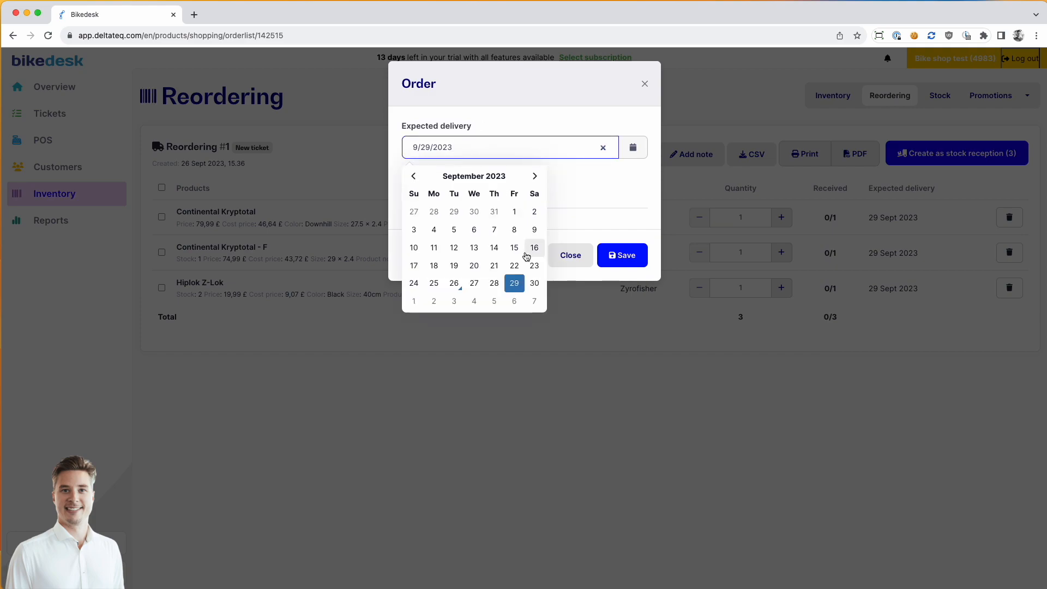
{"action": "left_click", "coordinate": [450, 307]}
{"action": "left_click", "coordinate": [618, 264]}
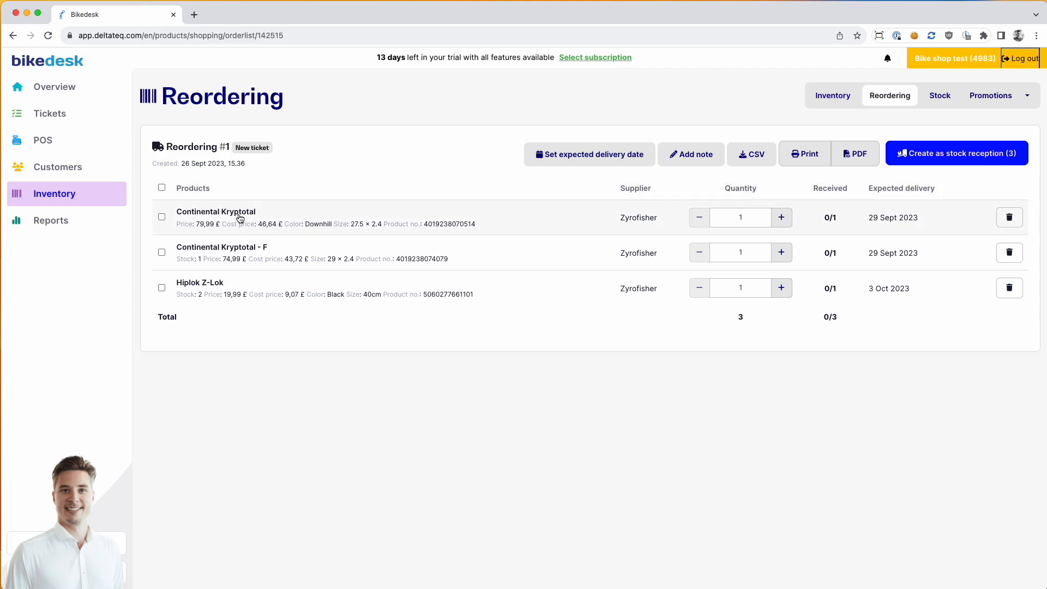
{"action": "right_click", "coordinate": [421, 229]}
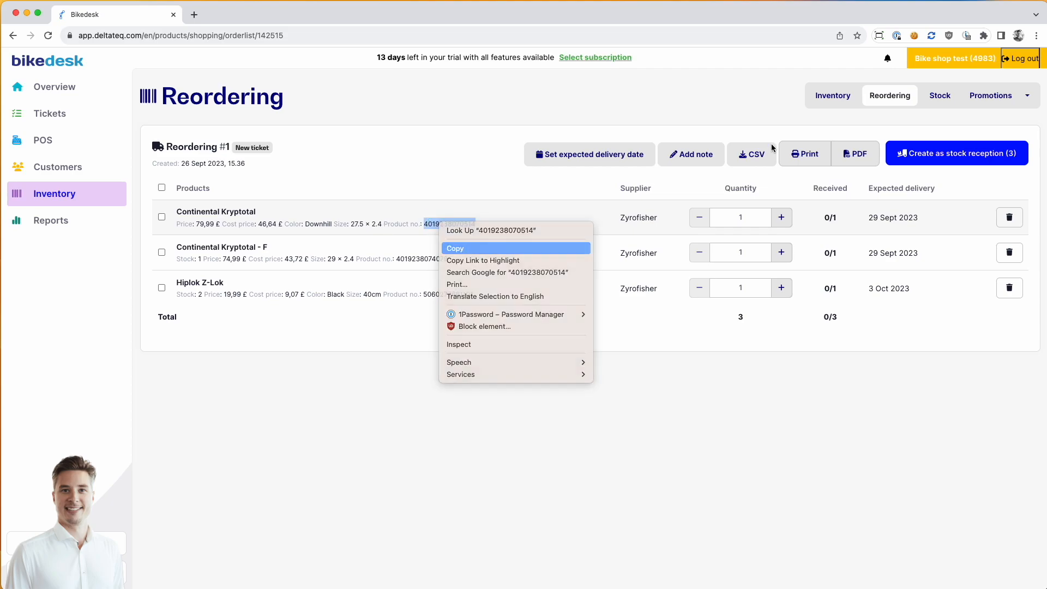
{"action": "left_click", "coordinate": [436, 251]}
{"action": "left_click", "coordinate": [833, 95]}
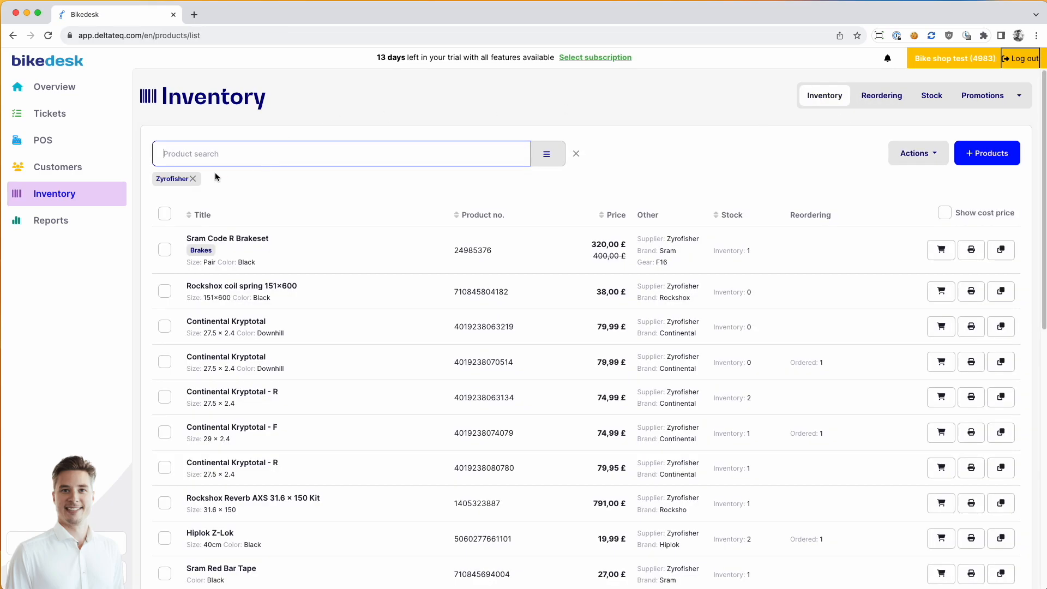
{"action": "left_click", "coordinate": [206, 154]}
{"action": "key", "text": "ctrl+v"}
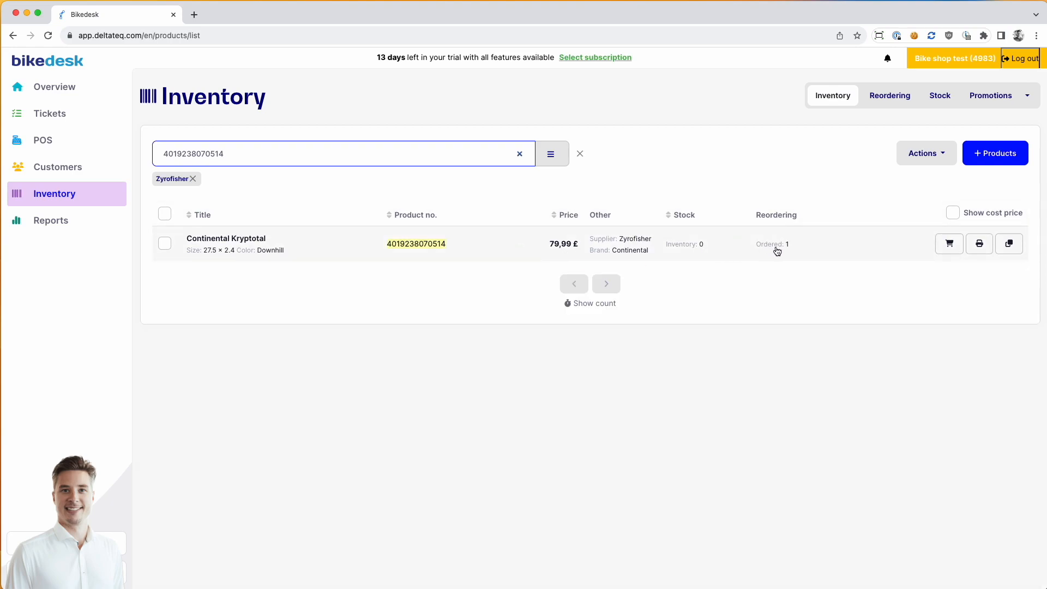
Step: View the reordering details of the Continental Kryptotal product and close it
{"action": "left_click", "coordinate": [699, 246]}
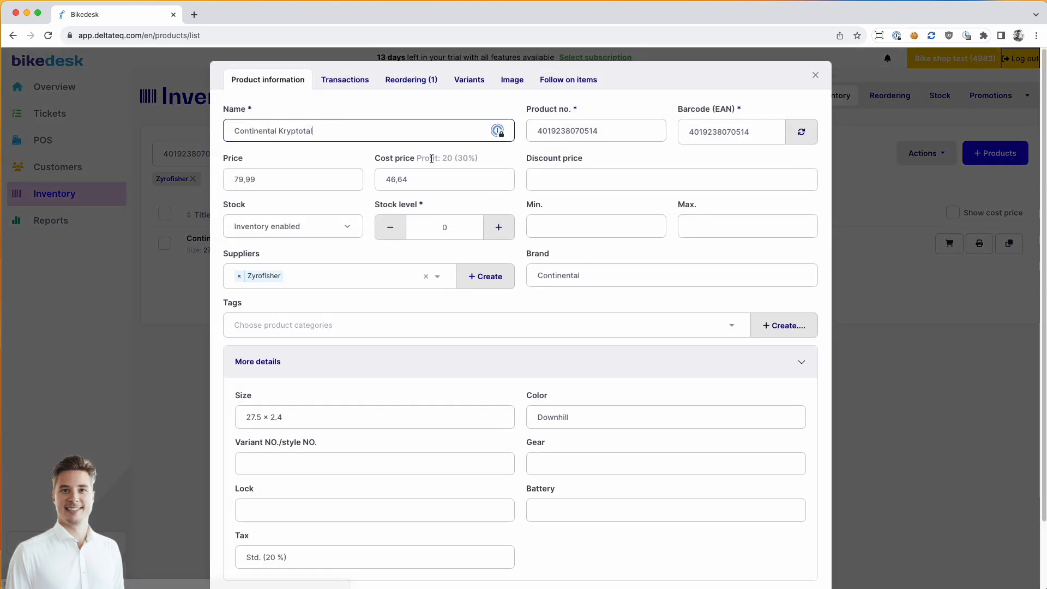
{"action": "left_click", "coordinate": [401, 83]}
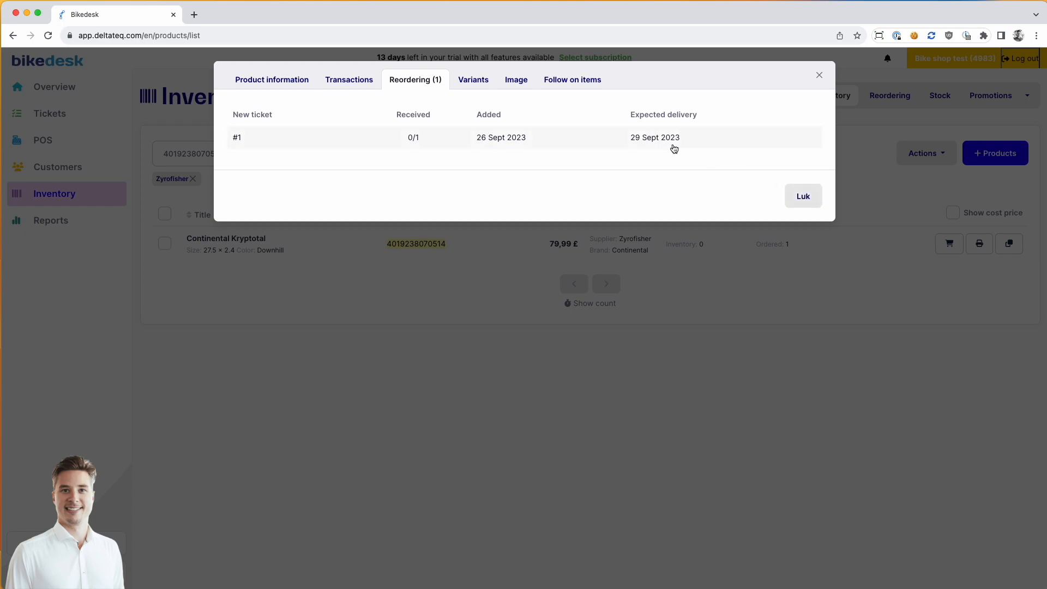
{"action": "left_click", "coordinate": [803, 196]}
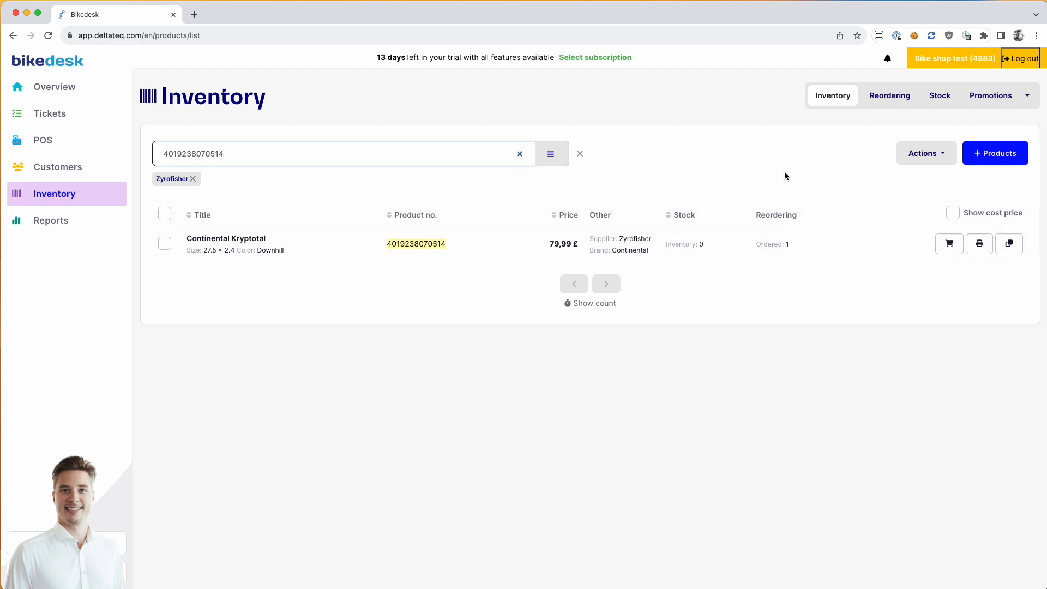
Step: Create a stock reception from the open Zyrofisher order
{"action": "left_click", "coordinate": [888, 96]}
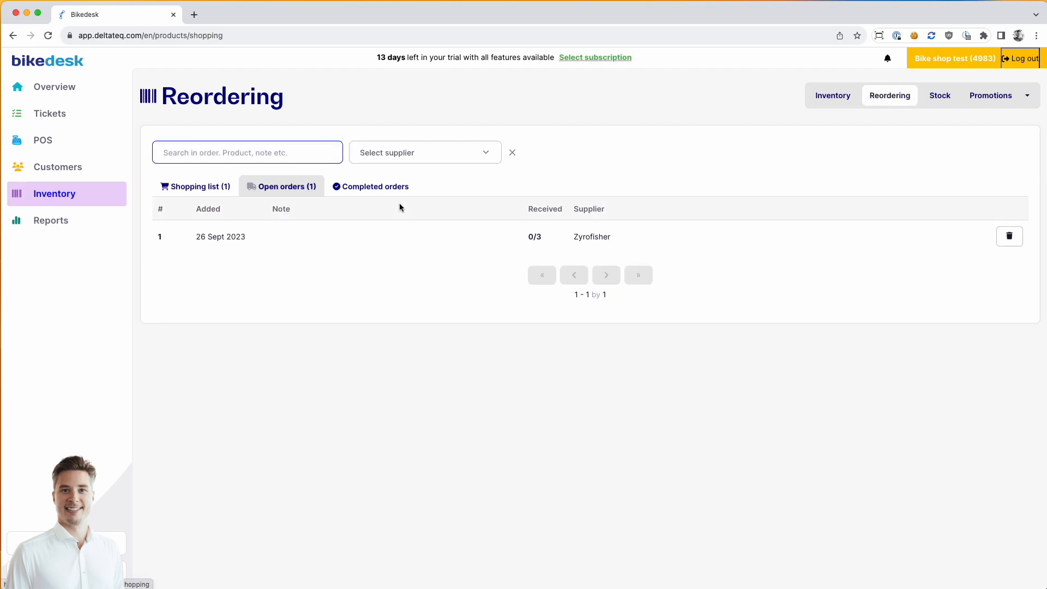
{"action": "left_click", "coordinate": [588, 241]}
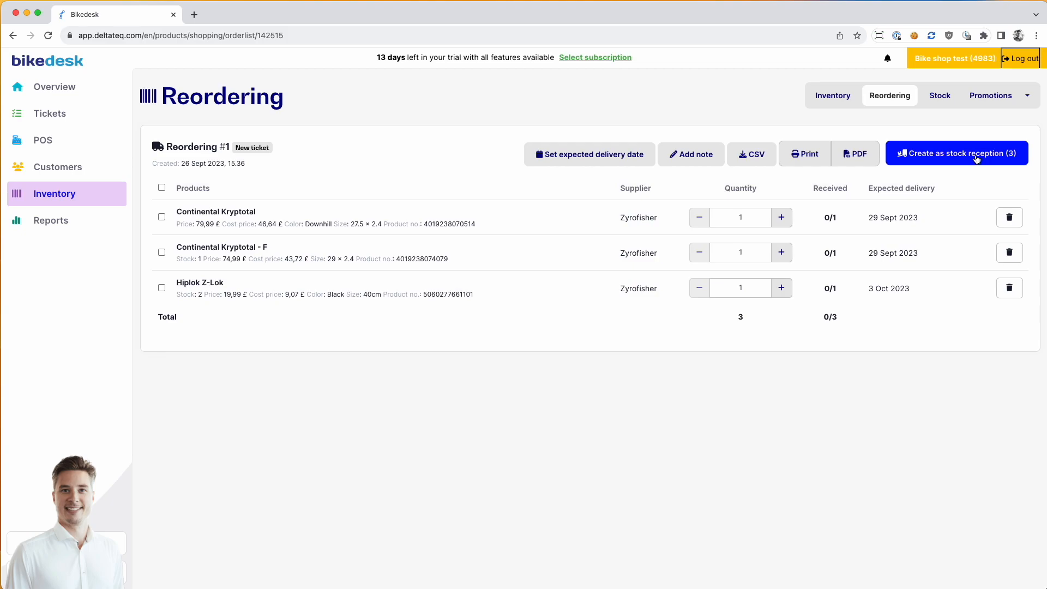
{"action": "left_click", "coordinate": [950, 155]}
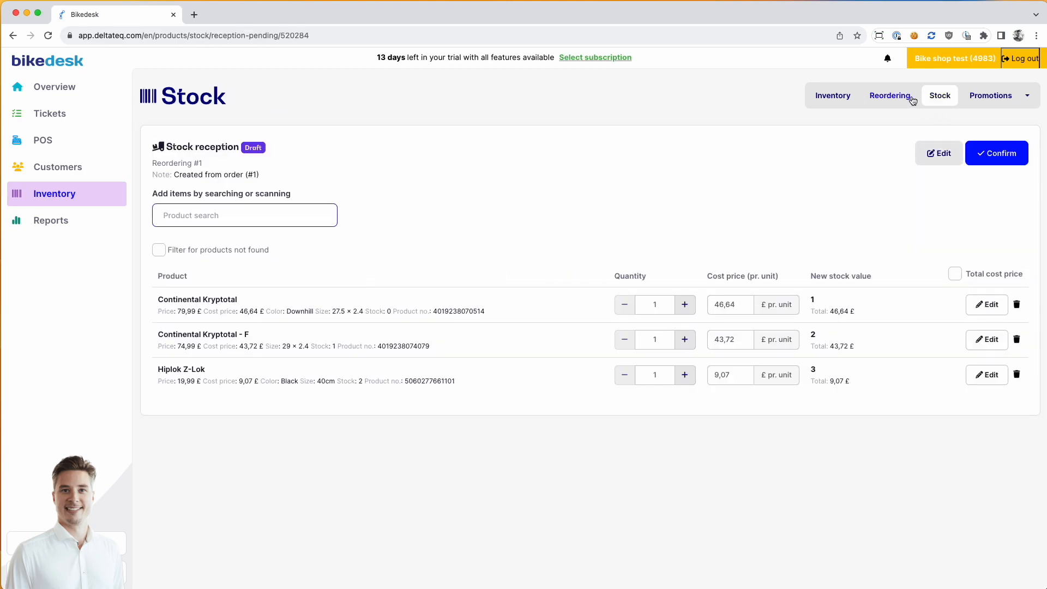
Step: Reopen the draft stock reception and set unit cost prices of 46.6 £ for Continental Kryptotal and 43.74 £ for Continental Kryptotal - F
{"action": "left_click", "coordinate": [940, 102]}
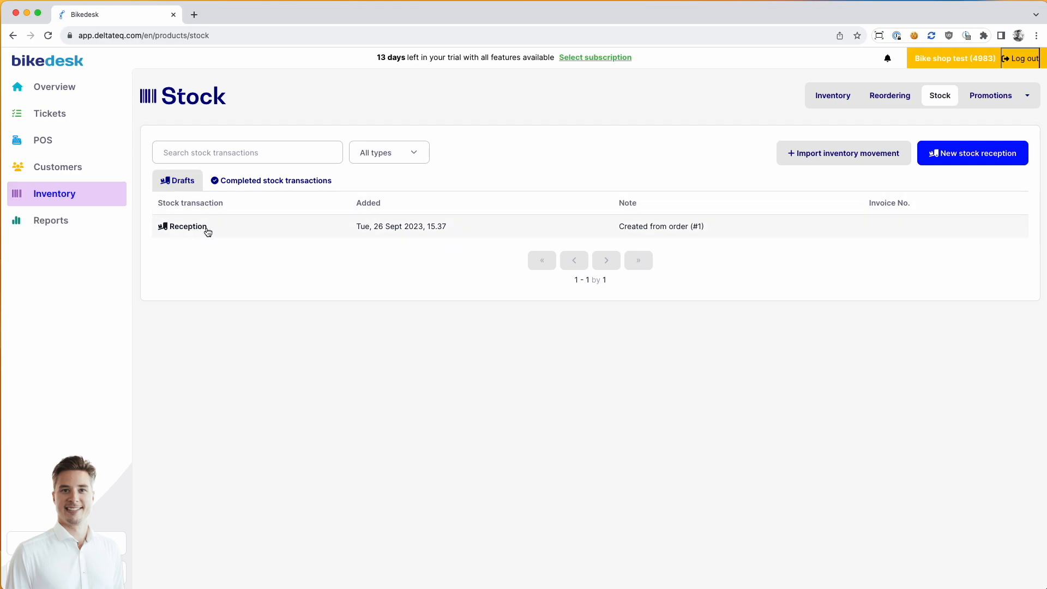
{"action": "left_click", "coordinate": [415, 231]}
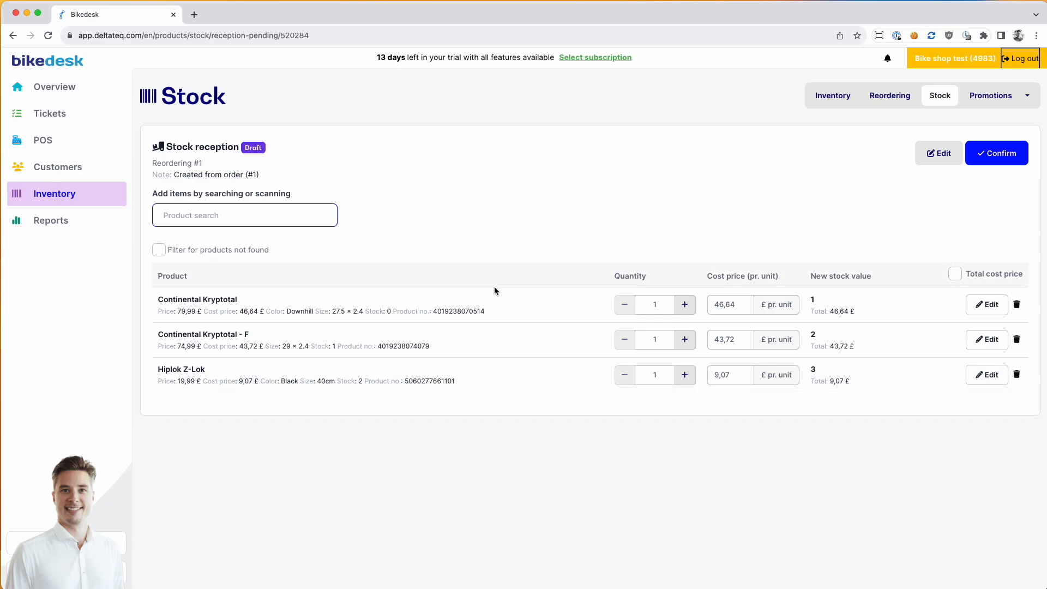
{"action": "left_click", "coordinate": [726, 307]}
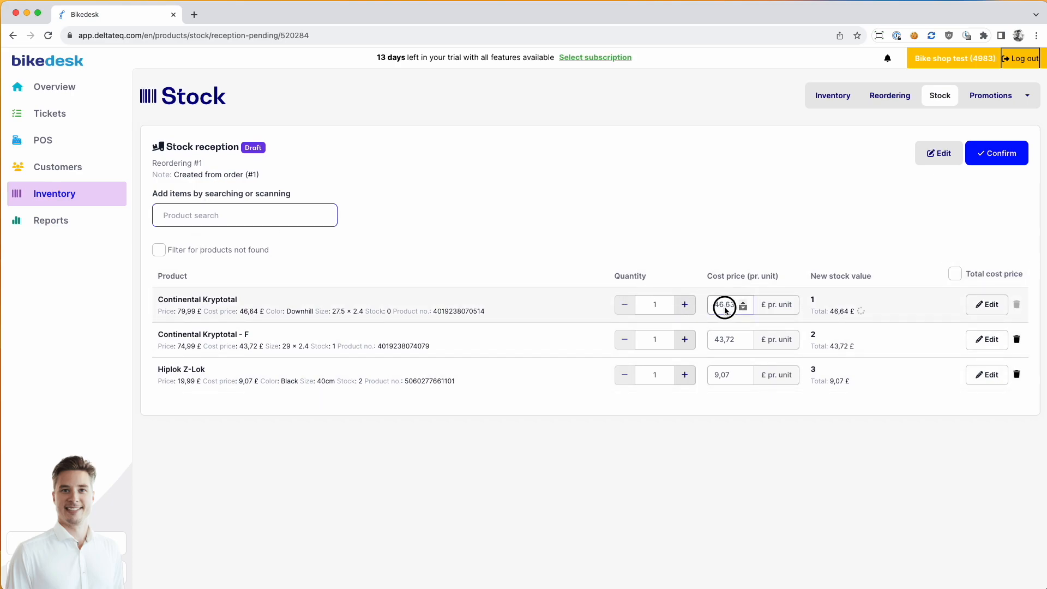
{"action": "left_click", "coordinate": [746, 308]}
{"action": "left_click", "coordinate": [746, 308]}
{"action": "left_click", "coordinate": [743, 336]}
{"action": "left_click", "coordinate": [743, 336]}
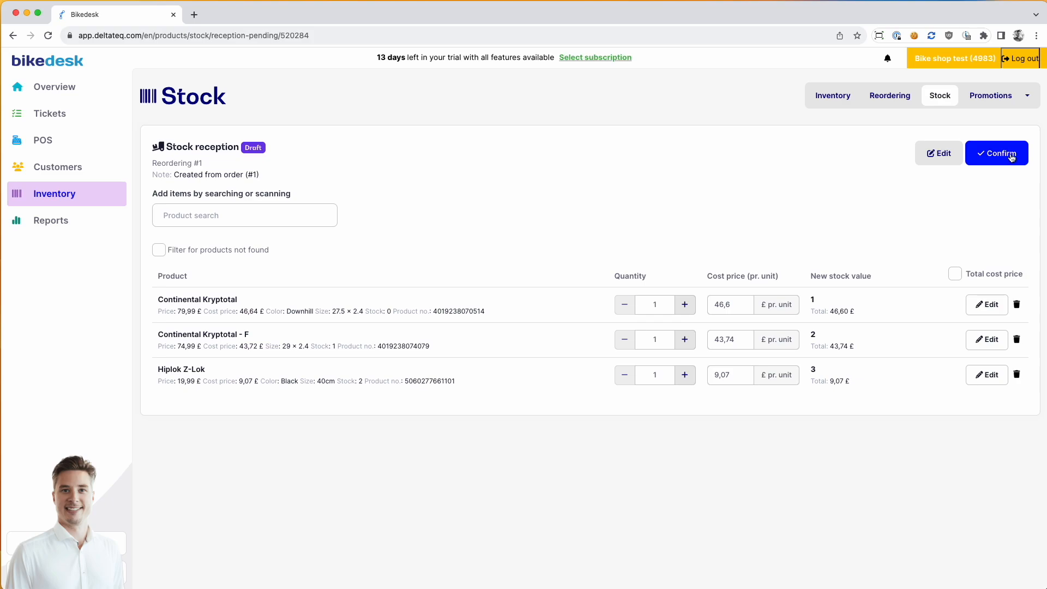
Step: Add an item with the product number 23456789 to the stock reception
{"action": "left_click", "coordinate": [262, 213]}
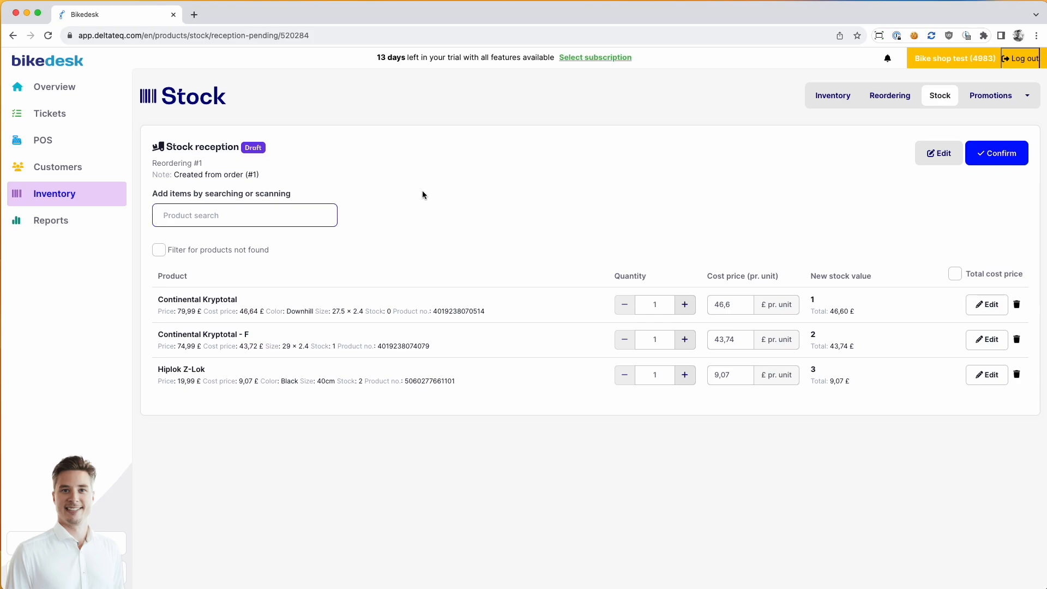
{"action": "type", "text": "23456789"}
{"action": "key", "text": "Return"}
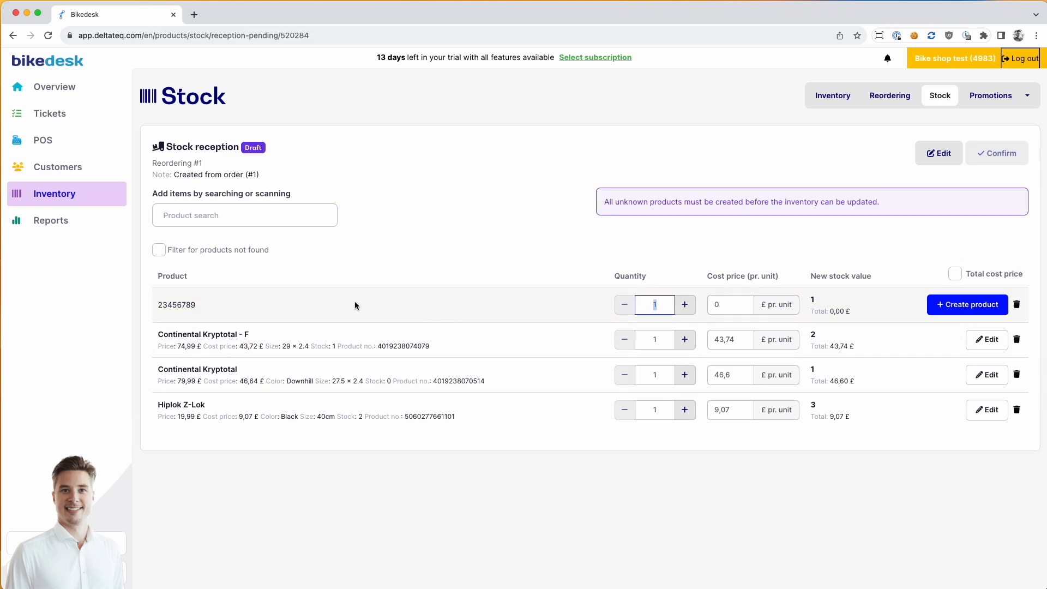
Step: Start creating a product for the unknown item 23456789 and check the master data search for a match
{"action": "left_click_drag", "start_coordinate": [163, 305], "coordinate": [200, 307]}
{"action": "left_click", "coordinate": [967, 310]}
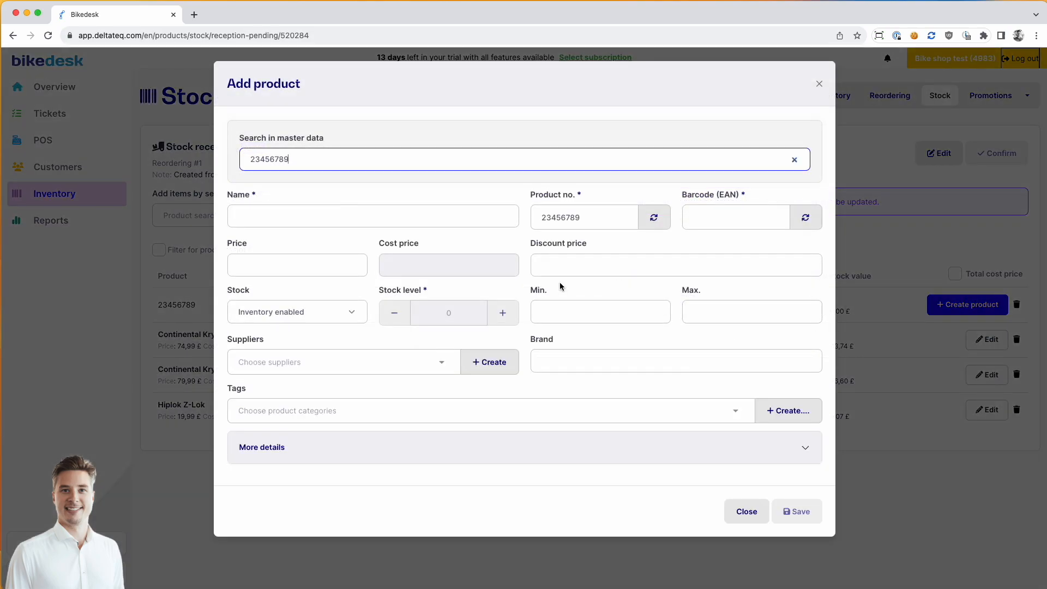
{"action": "left_click_drag", "start_coordinate": [371, 144], "coordinate": [329, 139]}
{"action": "left_click", "coordinate": [318, 161]}
{"action": "left_click", "coordinate": [331, 139]}
{"action": "left_click", "coordinate": [315, 158]}
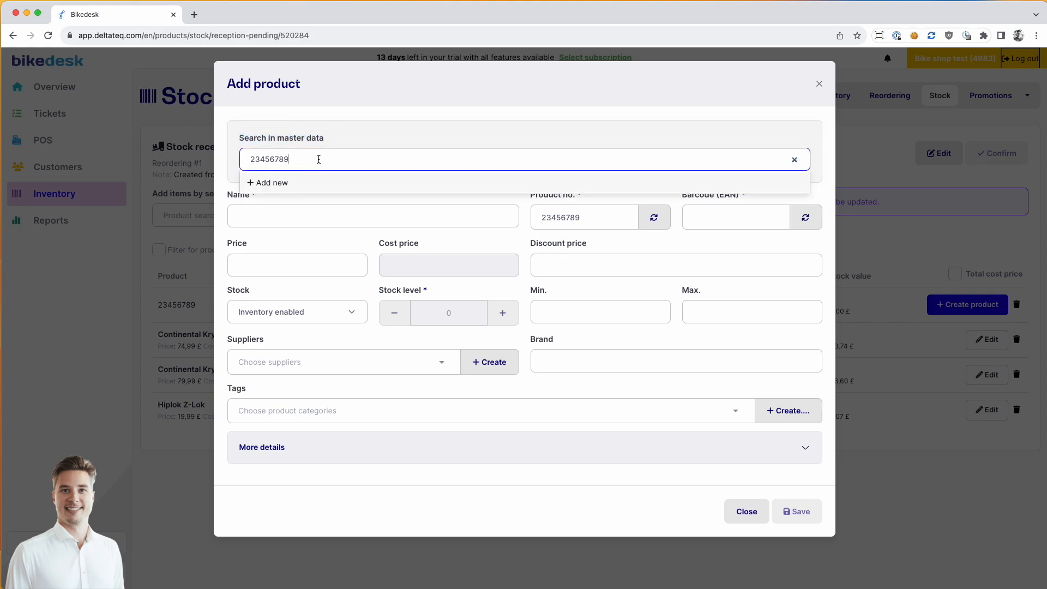
{"action": "left_click", "coordinate": [344, 136]}
{"action": "double_click", "coordinate": [314, 155]}
{"action": "left_click", "coordinate": [349, 132]}
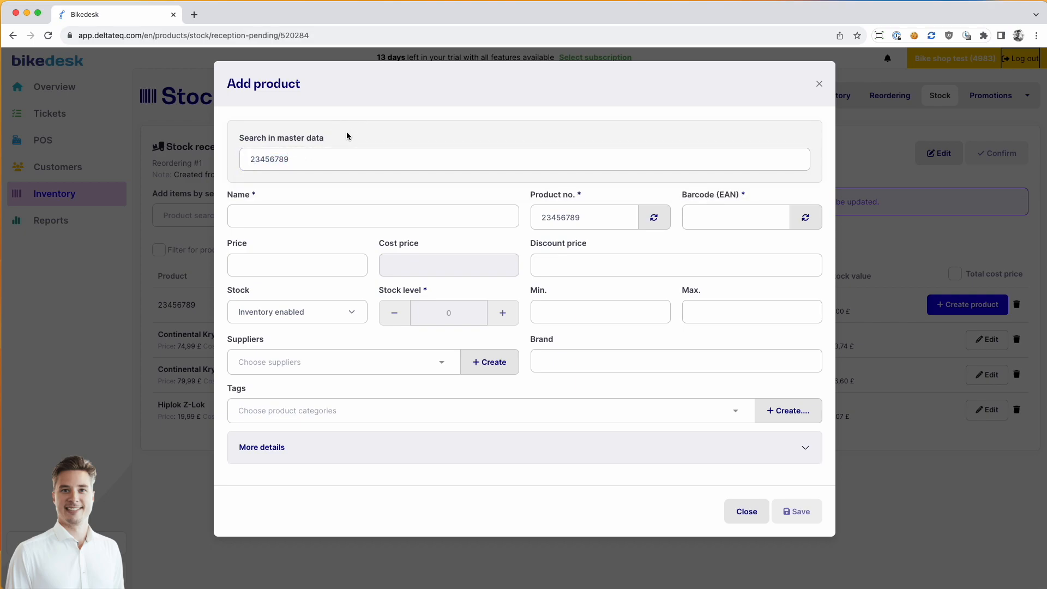
Step: Try filling the new product form from the master data entry LIGHT ASSY.,HIGH by searching for 34, and close it without saving
{"action": "left_click", "coordinate": [327, 156]}
{"action": "double_click", "coordinate": [260, 162]}
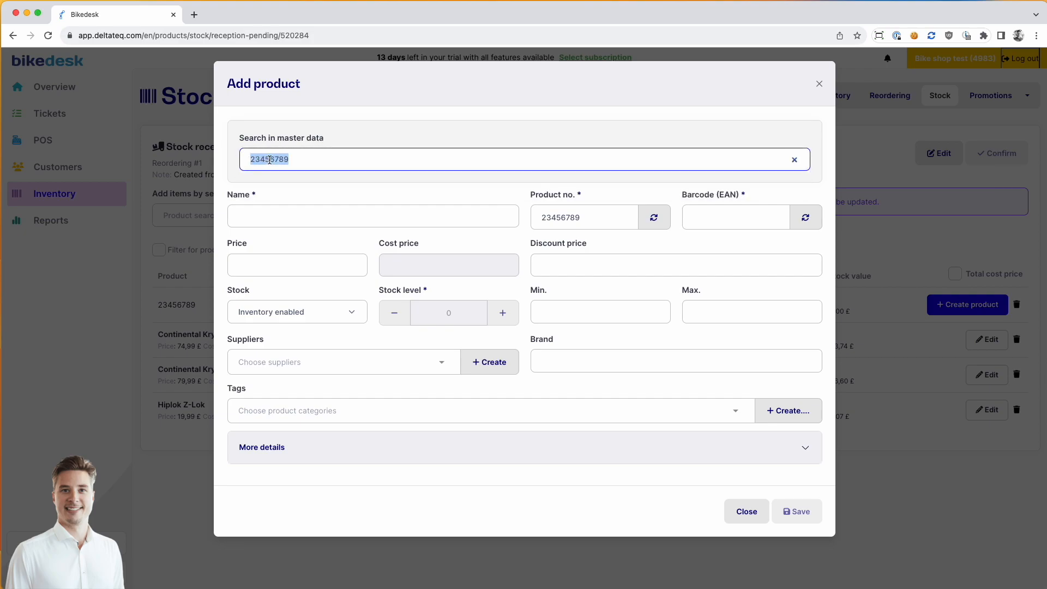
{"action": "key", "text": "BackSpace"}
{"action": "type", "text": "34"}
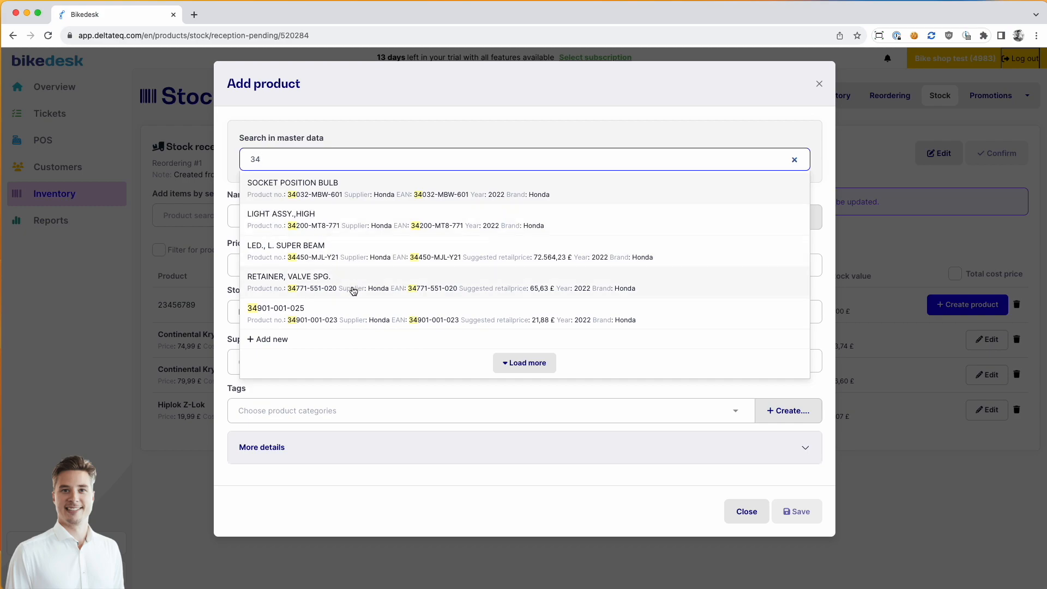
{"action": "left_click", "coordinate": [360, 221]}
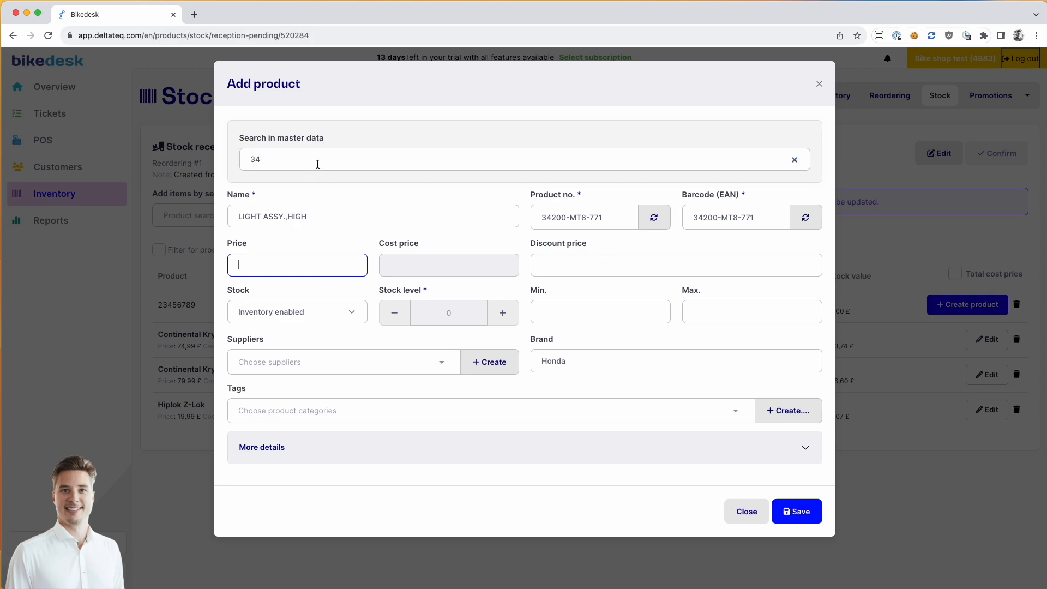
{"action": "left_click", "coordinate": [731, 510]}
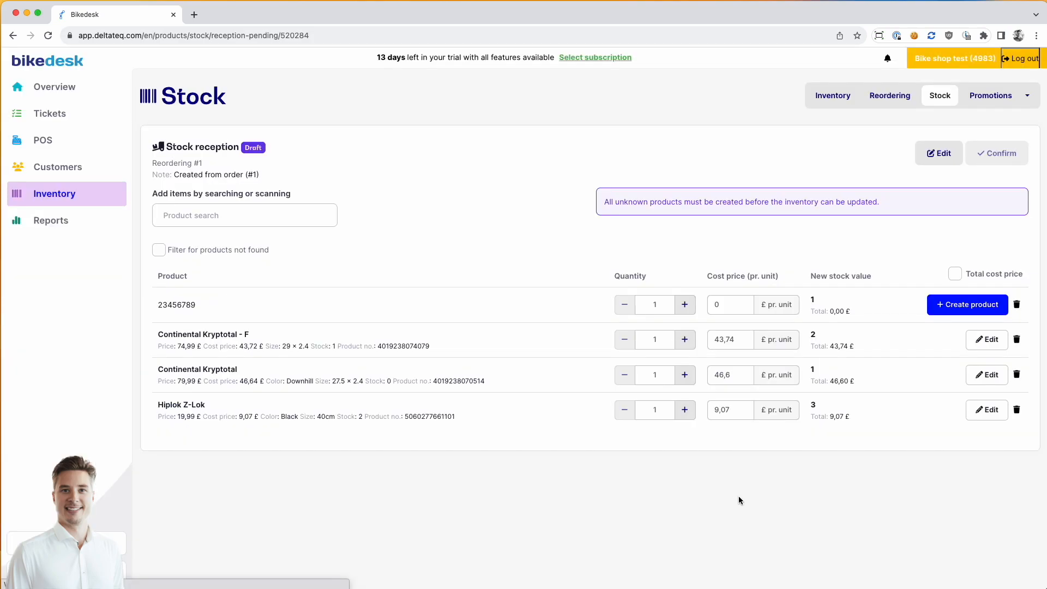
Step: Remove the unknown item 23456789 from the stock reception and approve the reception with invoice number 234344
{"action": "left_click", "coordinate": [1017, 304]}
{"action": "left_click", "coordinate": [1010, 323]}
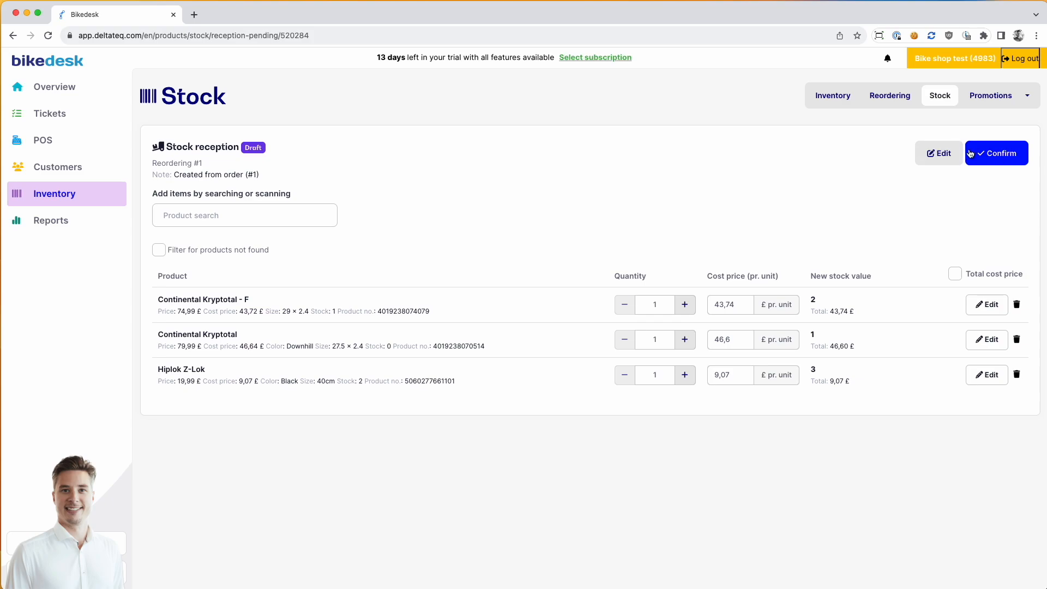
{"action": "left_click", "coordinate": [1000, 160]}
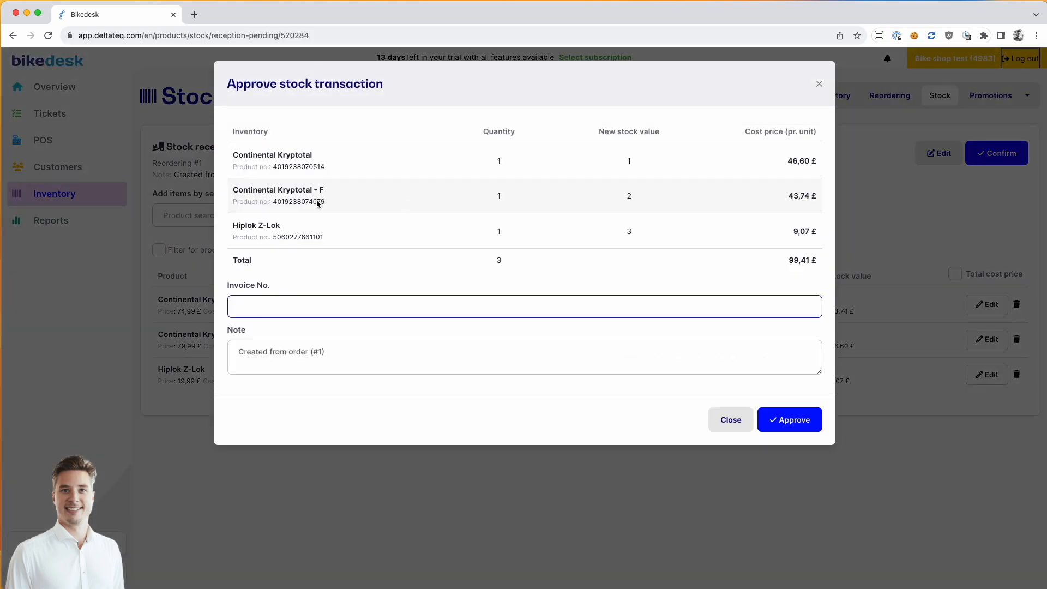
{"action": "triple_click", "coordinate": [238, 287]}
{"action": "left_click", "coordinate": [301, 297]}
{"action": "left_click", "coordinate": [299, 299]}
{"action": "type", "text": "234344"}
{"action": "left_click", "coordinate": [250, 362]}
{"action": "left_click", "coordinate": [794, 421]}
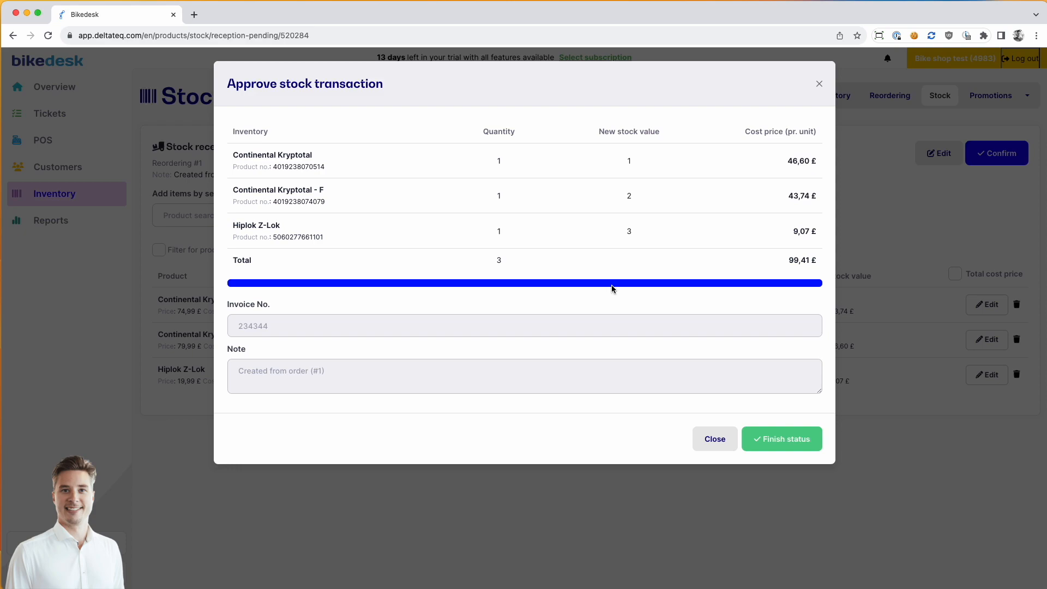
{"action": "left_click", "coordinate": [786, 443]}
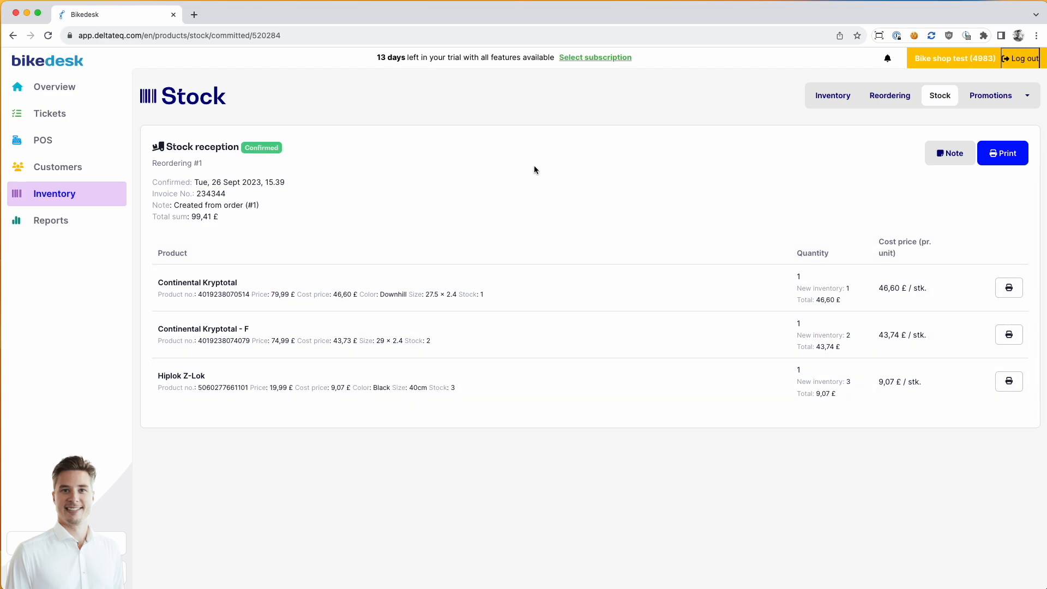
Step: Check the completed stock transactions in the stock overview and return to the drafts
{"action": "left_click", "coordinate": [941, 98]}
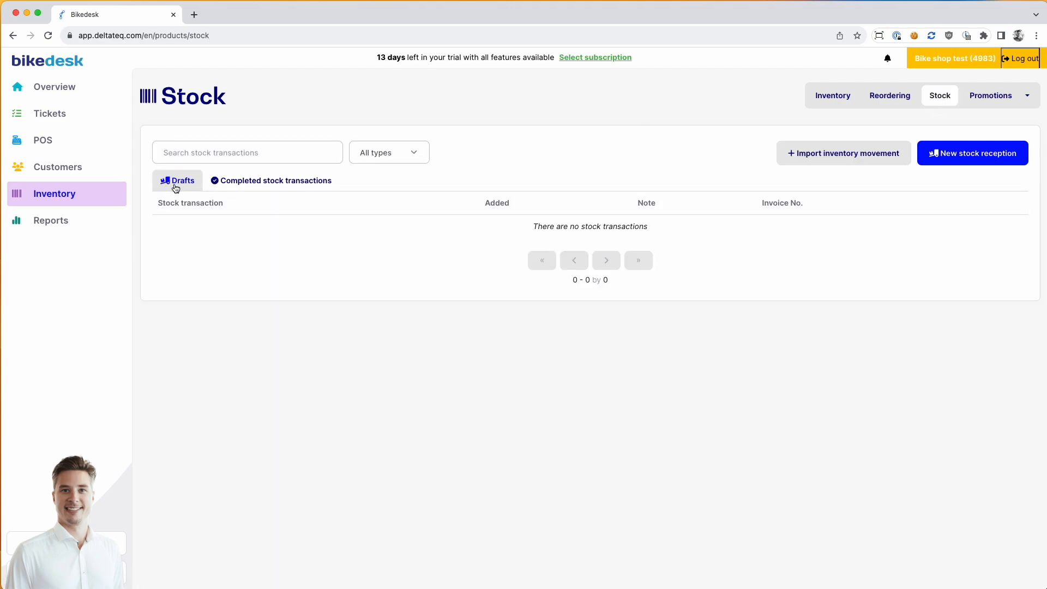
{"action": "left_click", "coordinate": [276, 180]}
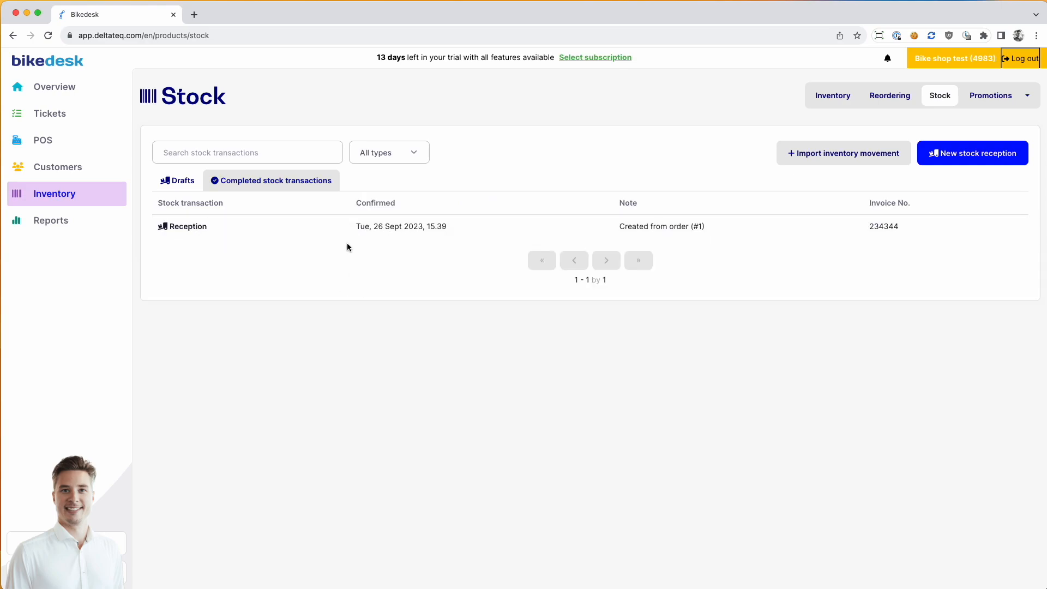
{"action": "left_click", "coordinate": [188, 186]}
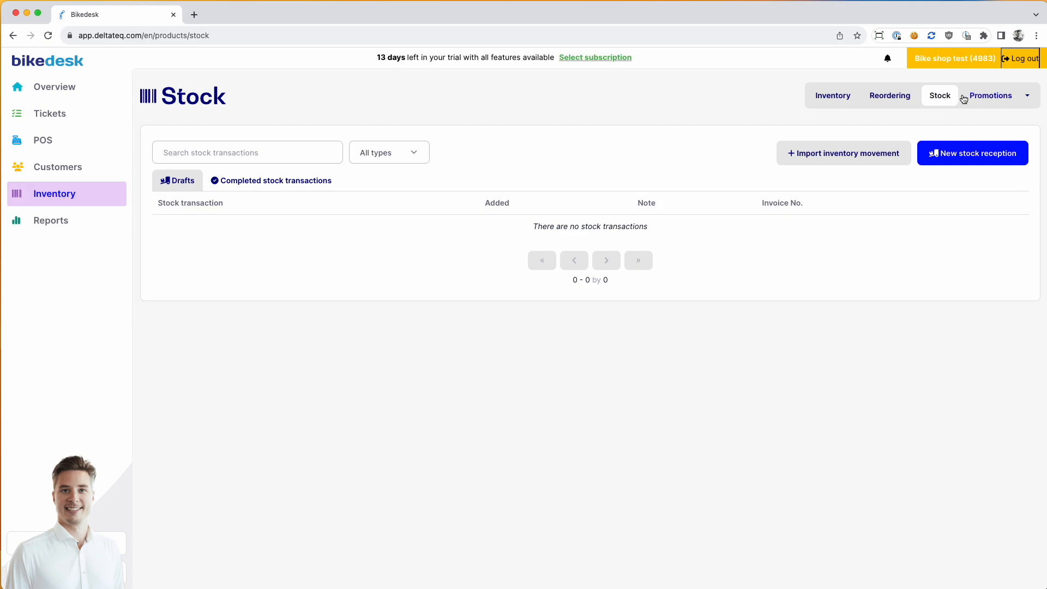
Step: Create a new stock reception with FORK LYRIK ULTIMATE CHARGER 2.1 RC2, DT Swiss 240 EXP Rear Hub and Fox CALIBRATED LS TECH TEE
{"action": "left_click", "coordinate": [980, 160]}
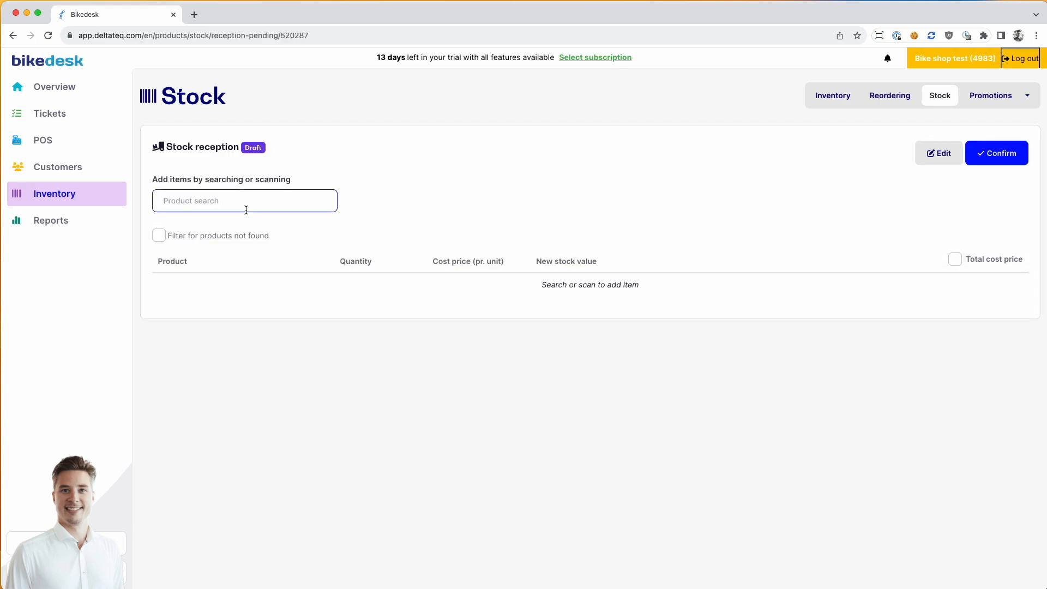
{"action": "type", "text": "f"}
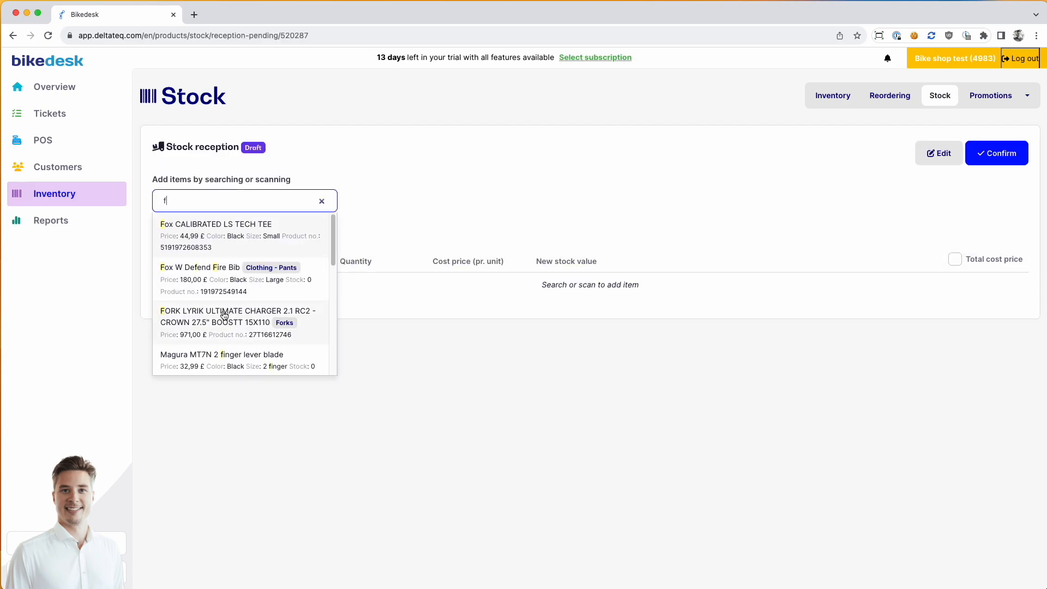
{"action": "left_click", "coordinate": [222, 312]}
{"action": "type", "text": "d"}
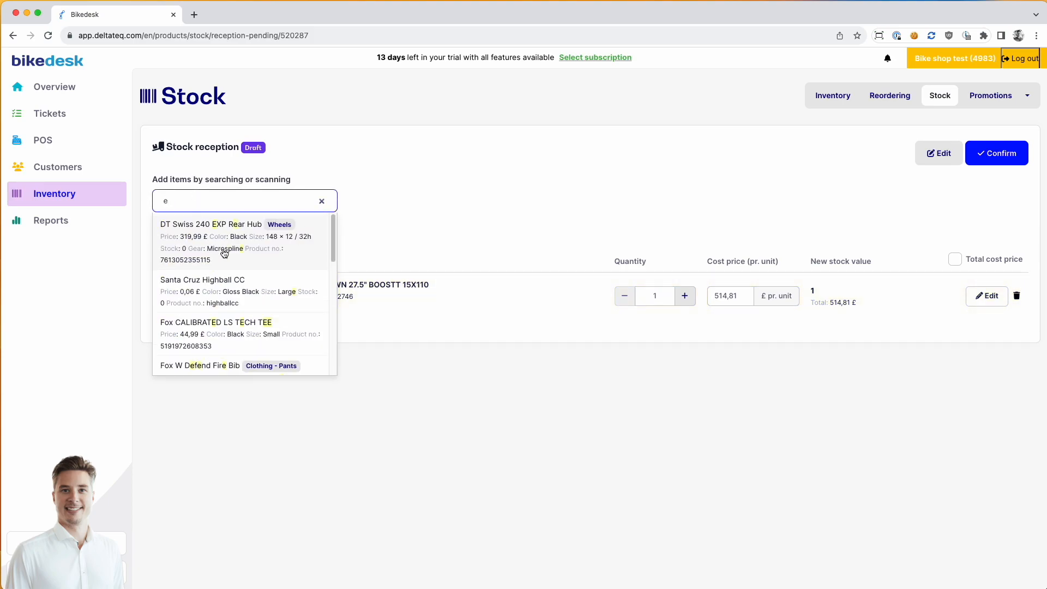
{"action": "left_click", "coordinate": [225, 270]}
{"action": "left_click", "coordinate": [233, 202]}
{"action": "type", "text": "d"}
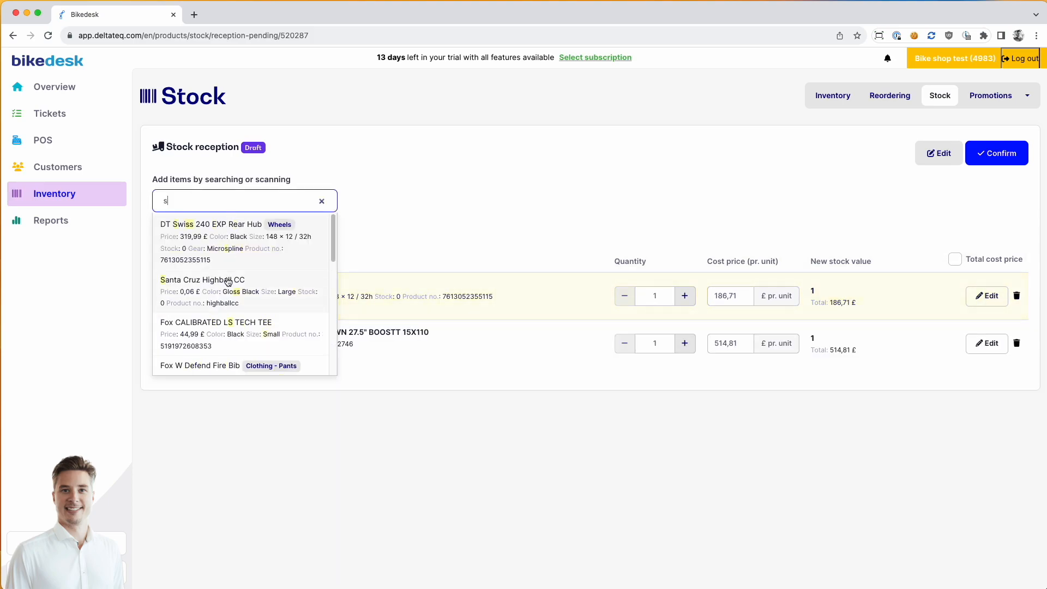
{"action": "left_click", "coordinate": [223, 336]}
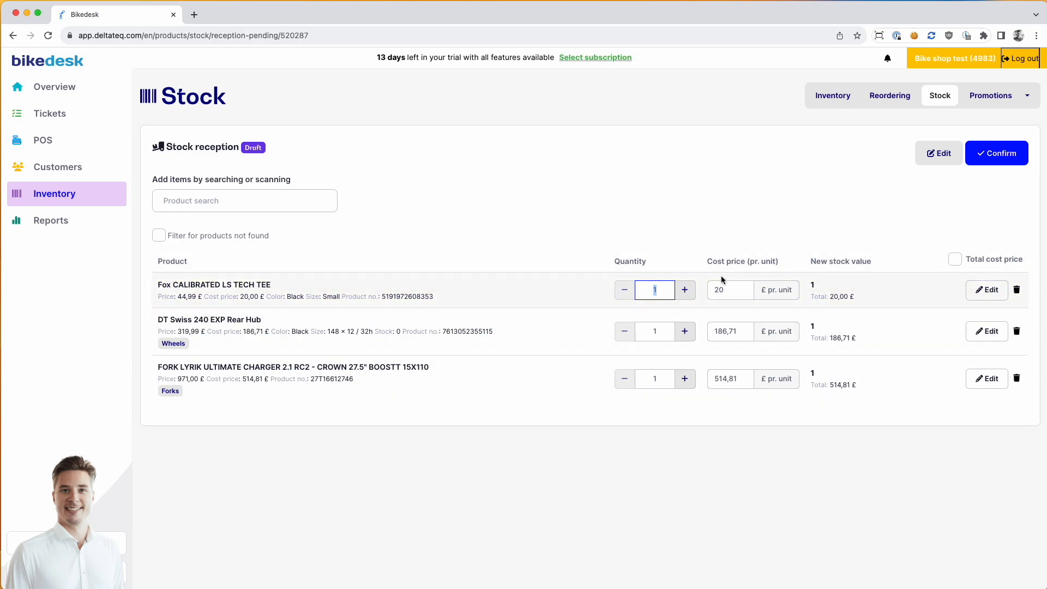
Step: Approve the new stock reception without an invoice number and show the completed stock transactions
{"action": "left_click", "coordinate": [1011, 158]}
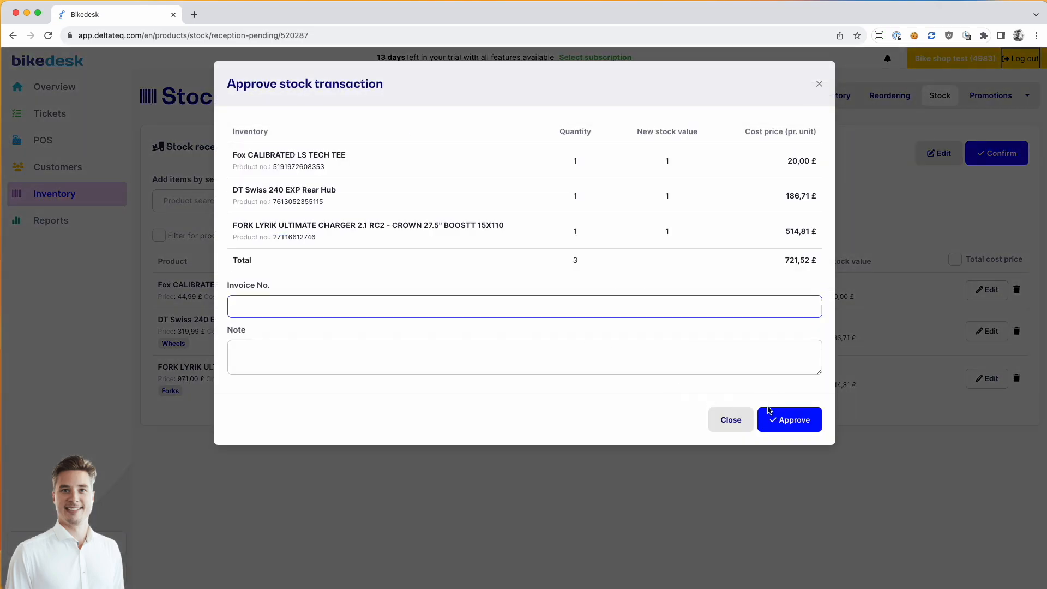
{"action": "left_click", "coordinate": [769, 412]}
{"action": "left_click", "coordinate": [777, 442]}
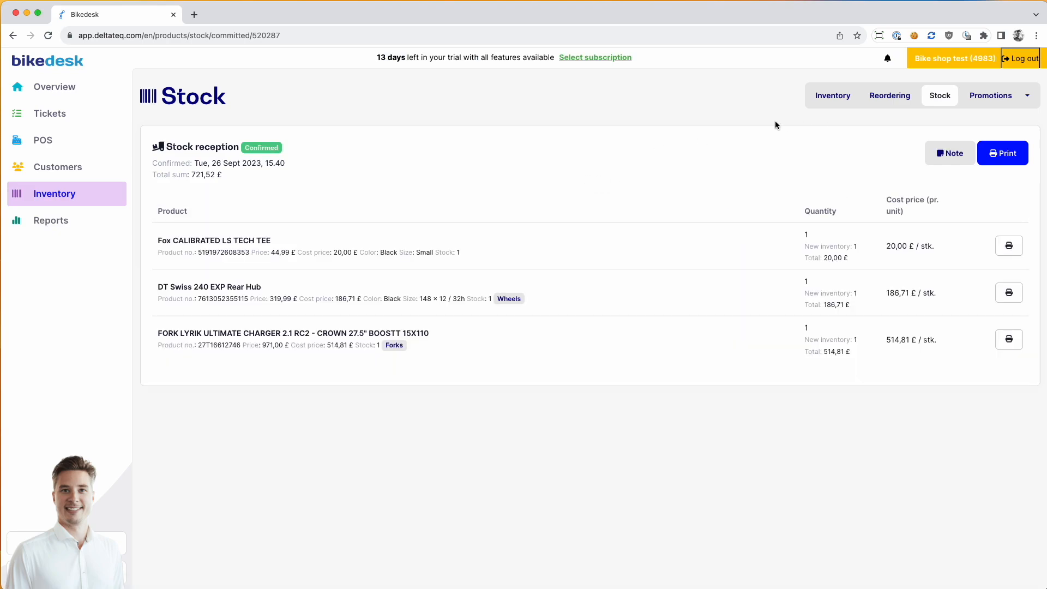
{"action": "left_click", "coordinate": [940, 96]}
{"action": "left_click", "coordinate": [269, 186]}
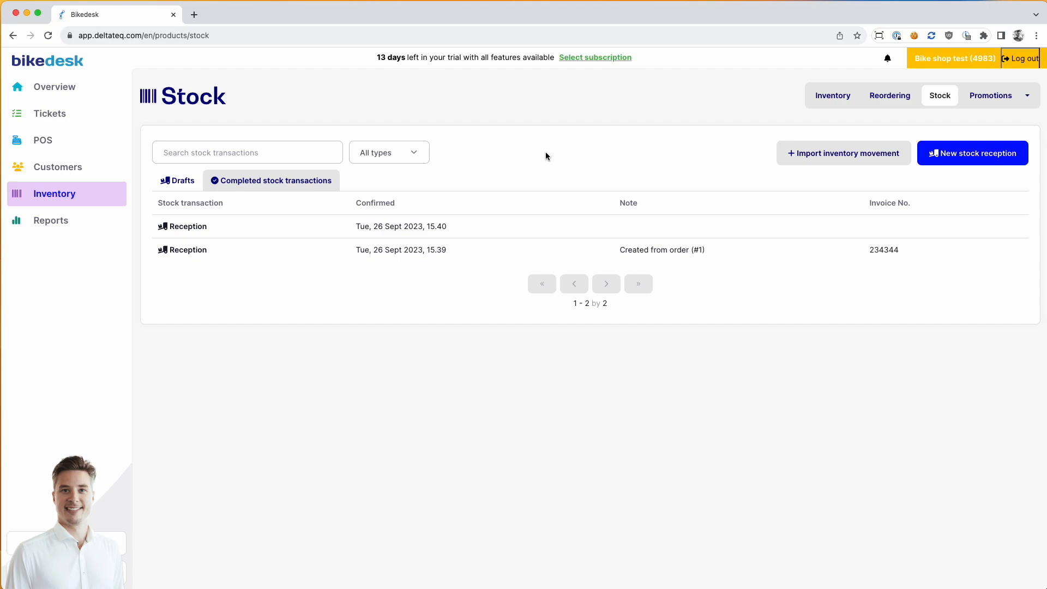
Step: Set up an inventory movement import as a stock reception from Inventory.csv, with headers and a comma separator
{"action": "left_click", "coordinate": [840, 161]}
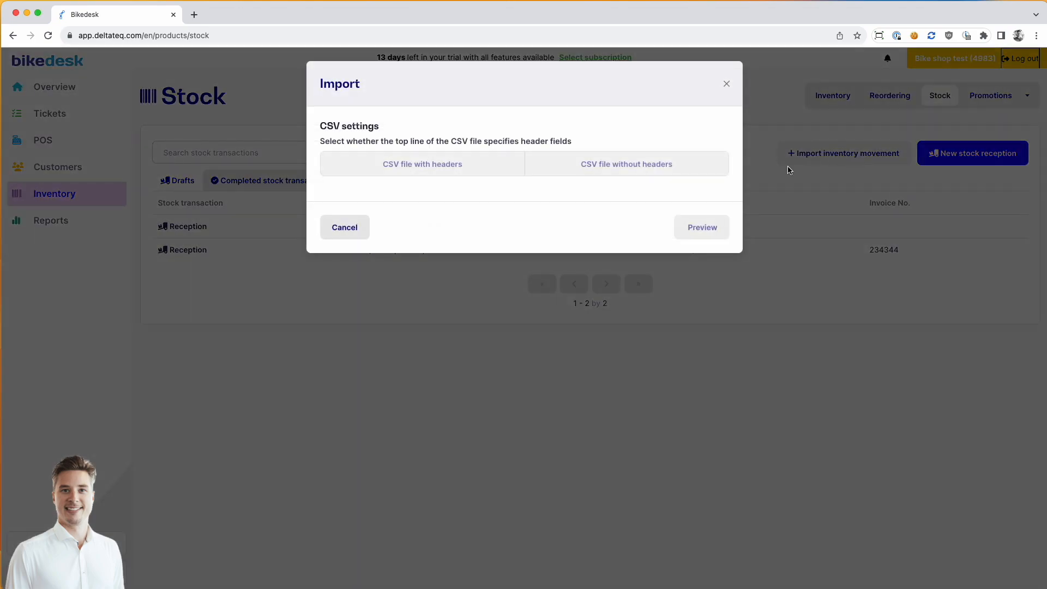
{"action": "left_click", "coordinate": [436, 167]}
{"action": "left_click", "coordinate": [418, 223]}
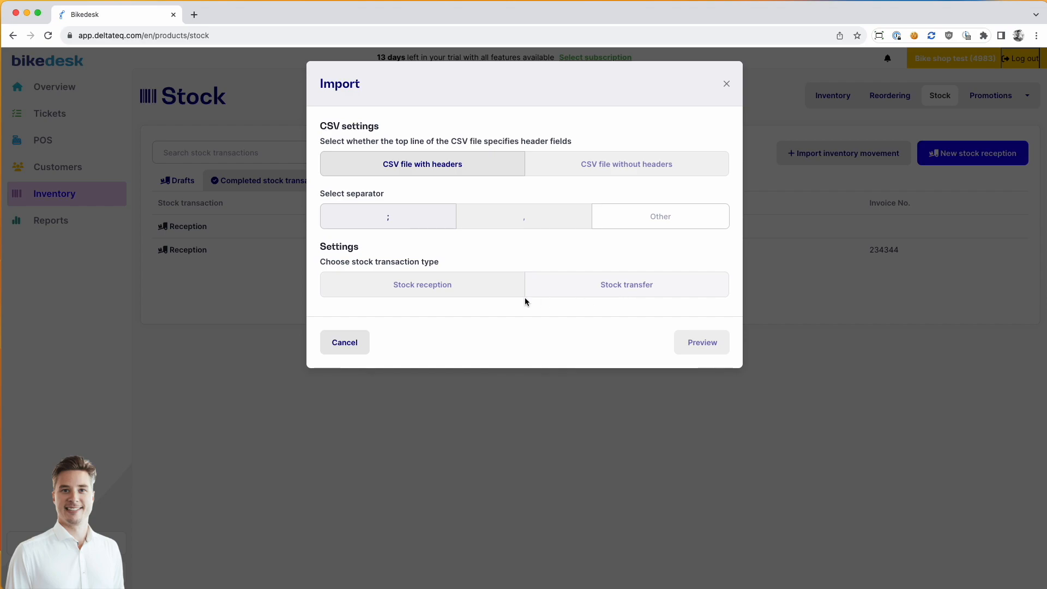
{"action": "left_click", "coordinate": [425, 293]}
{"action": "left_click", "coordinate": [382, 338]}
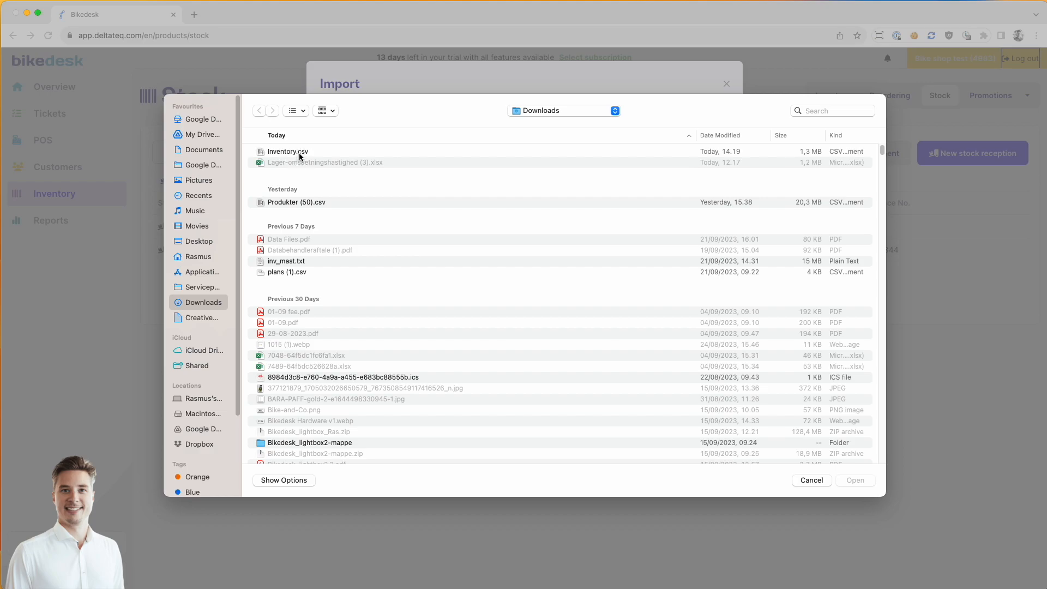
{"action": "left_click", "coordinate": [295, 153]}
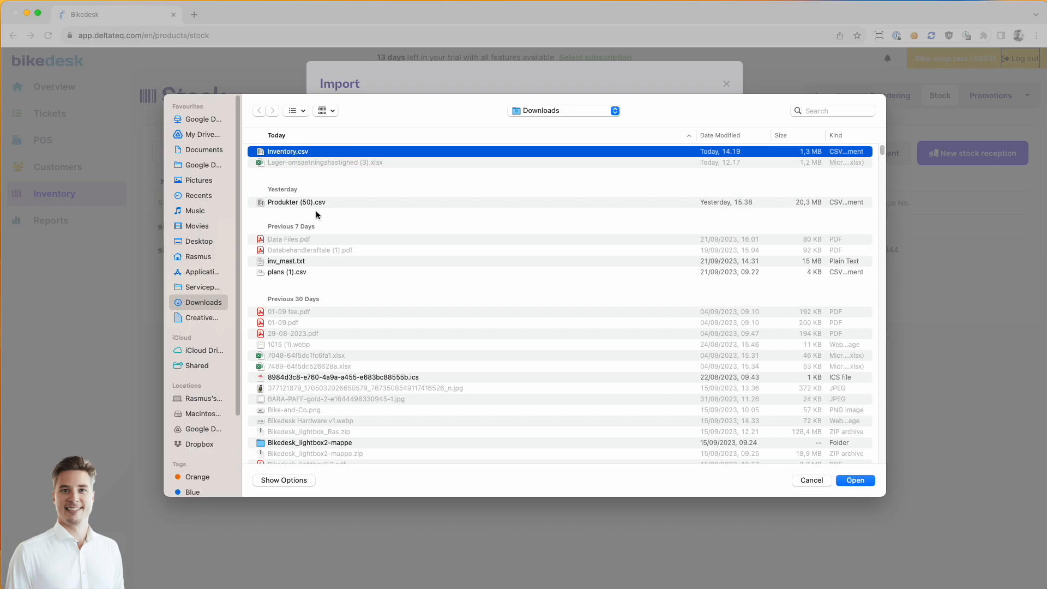
{"action": "left_click", "coordinate": [856, 480]}
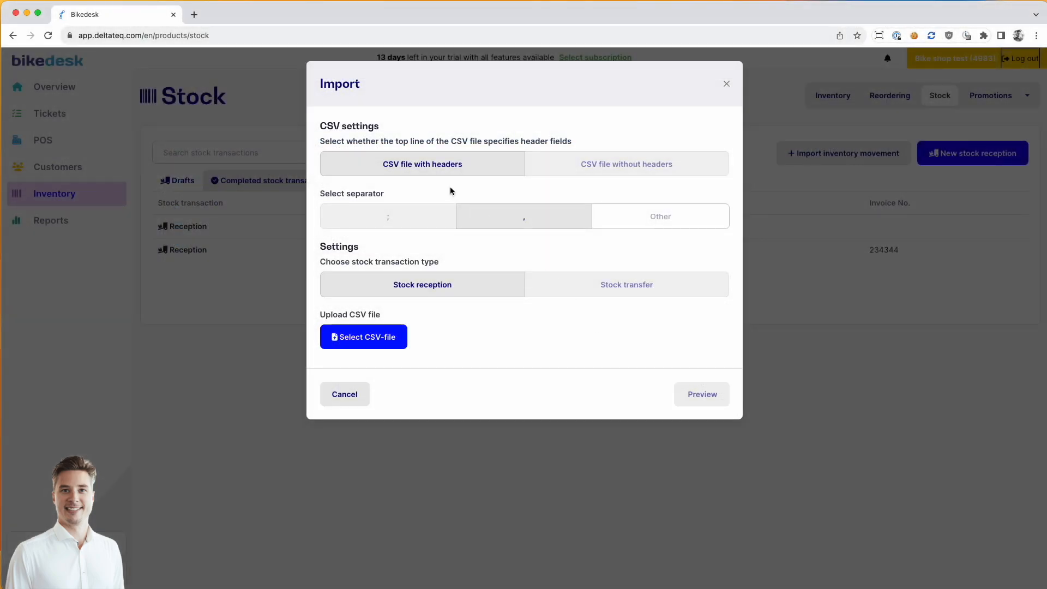
Step: Map the import's product number field to productno (2) and its quantity field to costprice (6)
{"action": "left_click", "coordinate": [379, 424]}
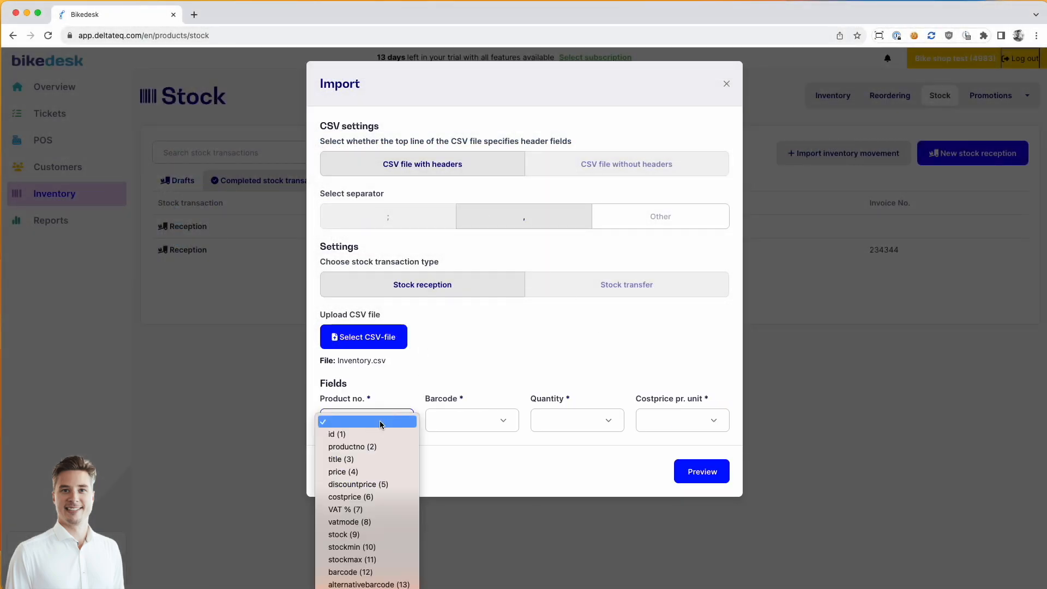
{"action": "left_click", "coordinate": [367, 402]}
{"action": "left_click", "coordinate": [337, 383]}
{"action": "left_click", "coordinate": [382, 398]}
{"action": "left_click_drag", "start_coordinate": [367, 402], "coordinate": [323, 400]}
{"action": "left_click", "coordinate": [462, 401]}
{"action": "left_click_drag", "start_coordinate": [462, 401], "coordinate": [425, 400]}
{"action": "left_click", "coordinate": [372, 423]}
{"action": "left_click", "coordinate": [374, 443]}
{"action": "left_click", "coordinate": [587, 423]}
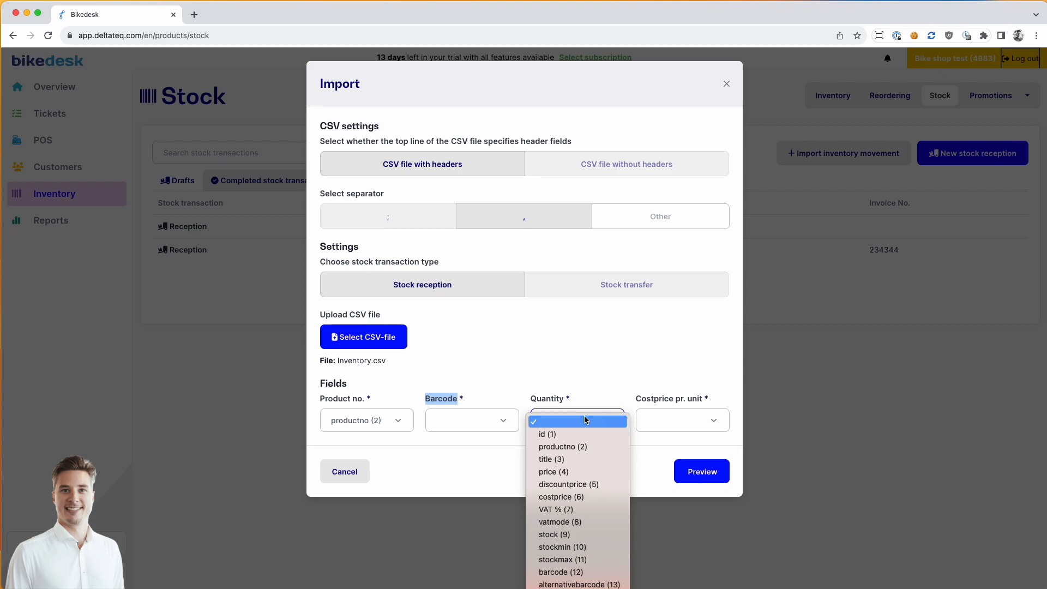
{"action": "left_click", "coordinate": [664, 424]}
{"action": "left_click", "coordinate": [603, 423]}
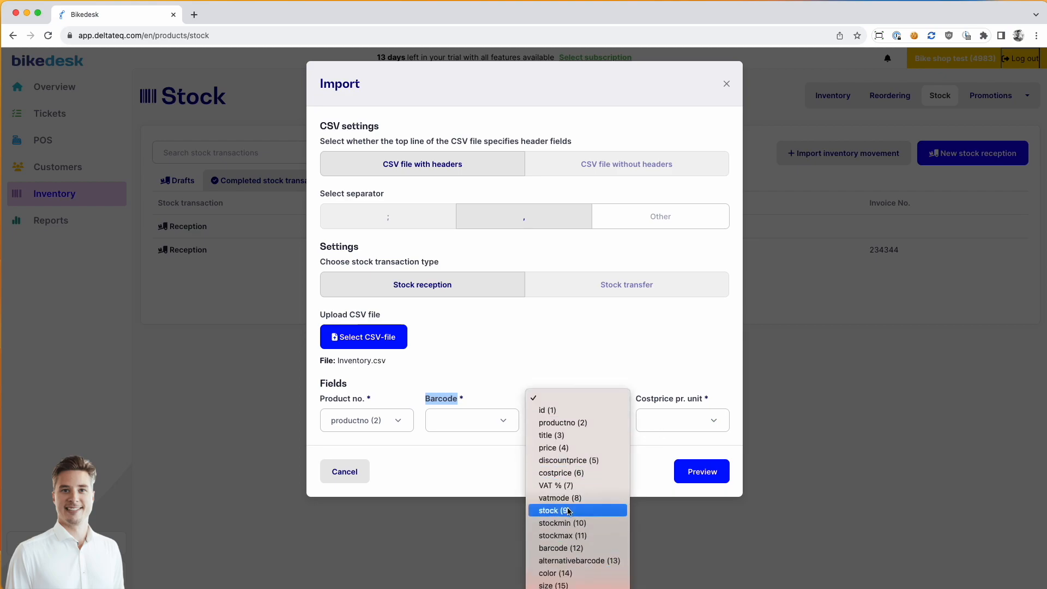
{"action": "left_click", "coordinate": [568, 473]}
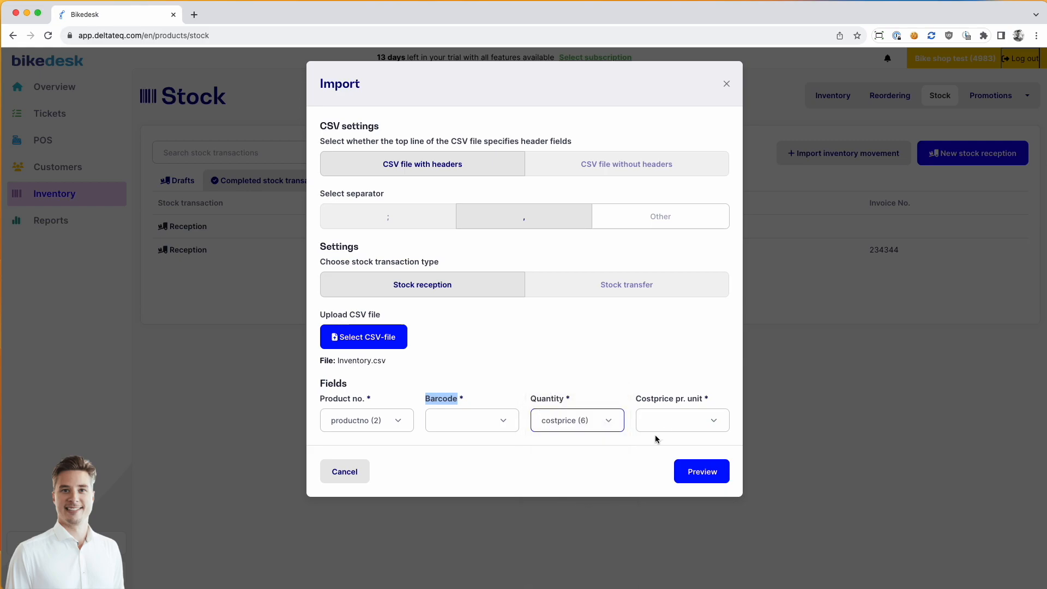
Step: Preview the import, examine the barcodes, quantities and number of items, and cancel the import
{"action": "left_click", "coordinate": [718, 467]}
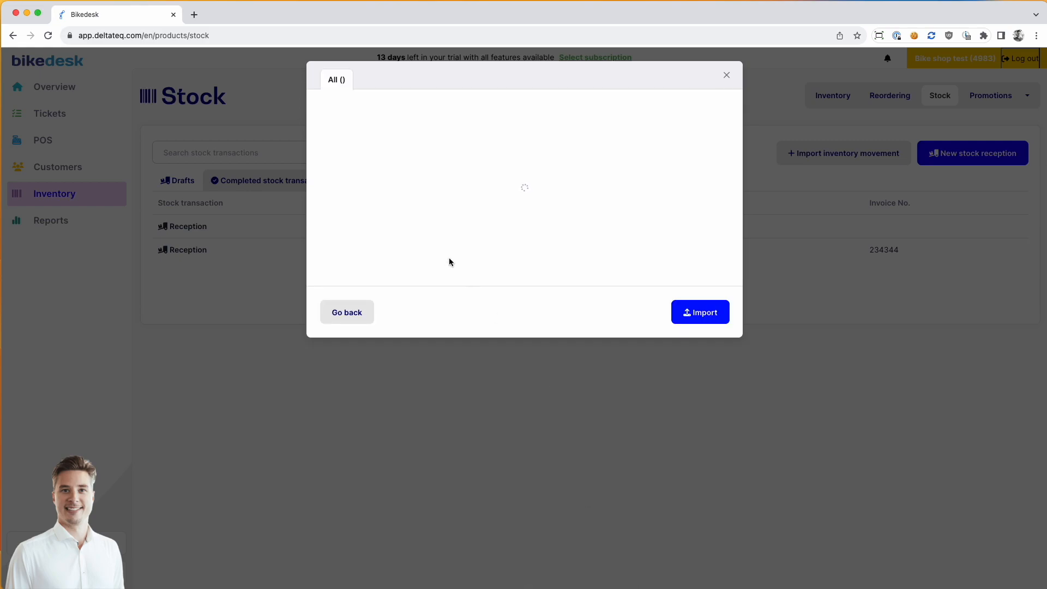
{"action": "double_click", "coordinate": [510, 143]}
{"action": "double_click", "coordinate": [594, 144]}
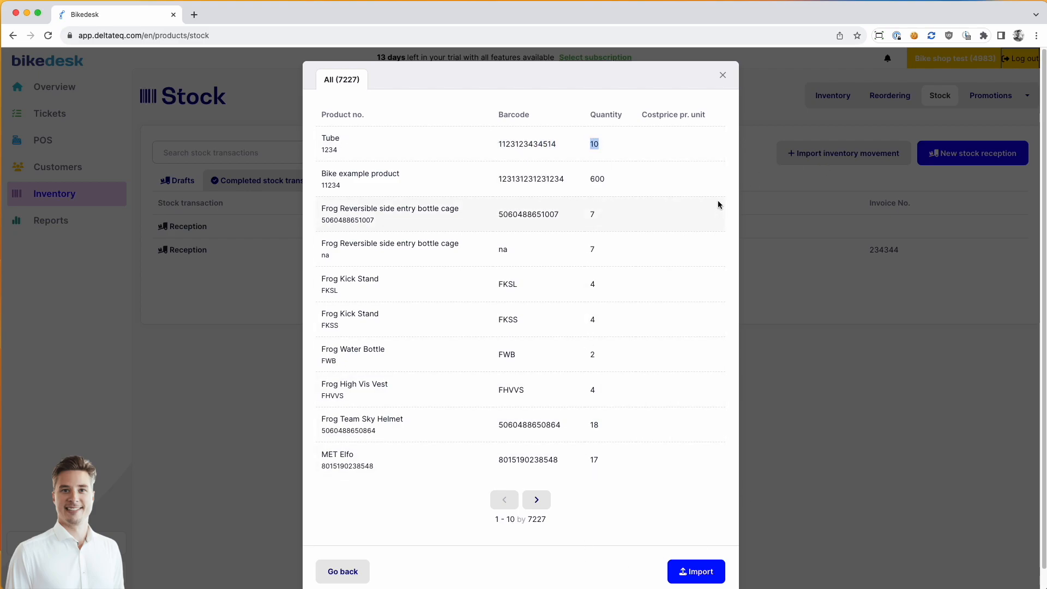
{"action": "left_click_drag", "start_coordinate": [559, 517], "coordinate": [577, 520]}
{"action": "left_click", "coordinate": [577, 520]}
{"action": "left_click", "coordinate": [344, 572]}
{"action": "left_click", "coordinate": [349, 448]}
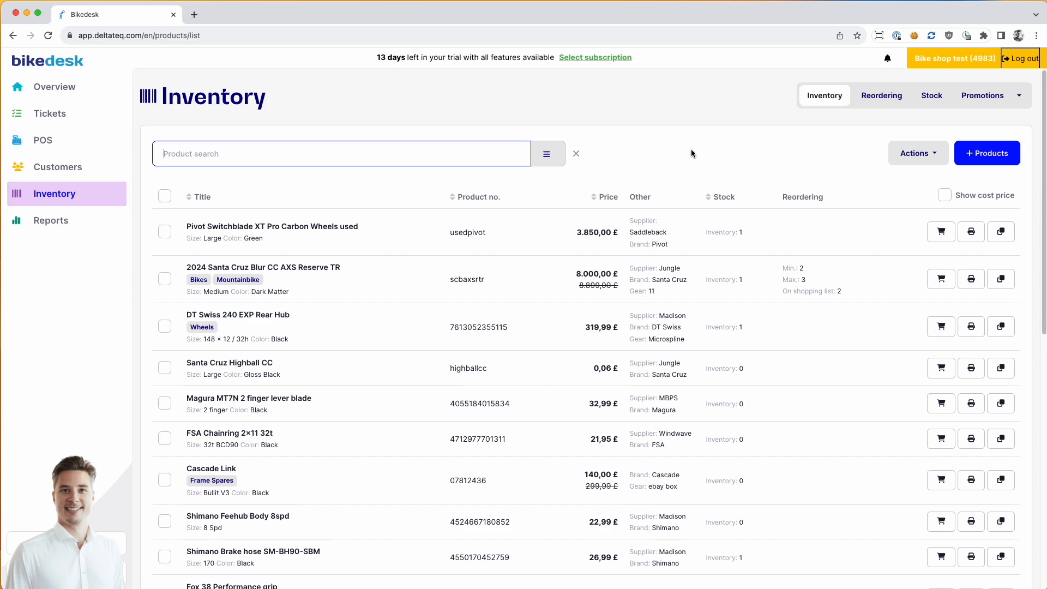
Step: Add the tags Bikes and Bearings to the product Pivot Switchblade XT Pro Carbon Wheels used
{"action": "left_click", "coordinate": [666, 242]}
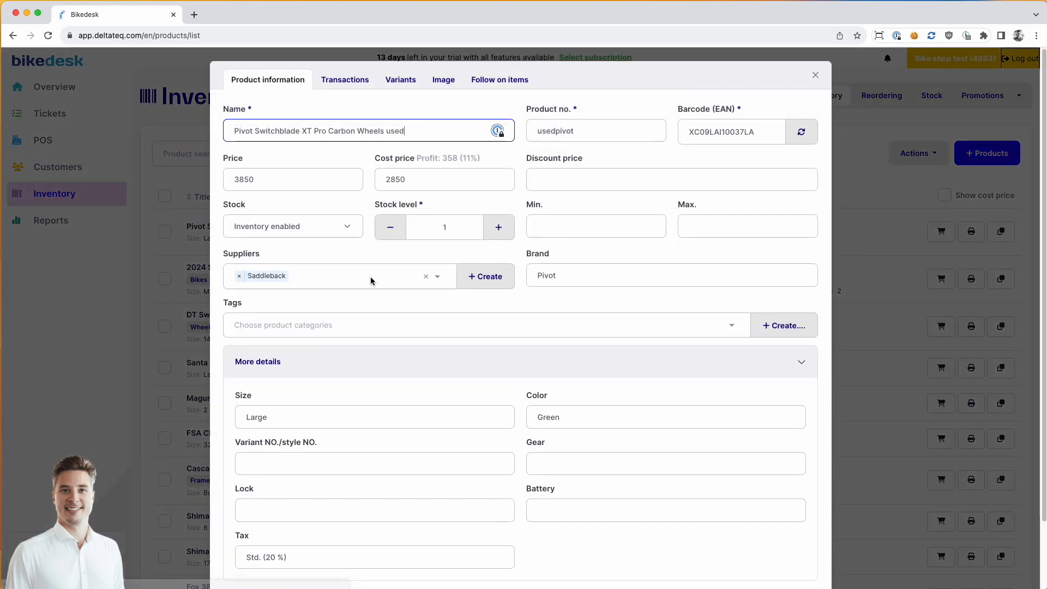
{"action": "left_click", "coordinate": [339, 275]}
{"action": "left_click", "coordinate": [331, 246]}
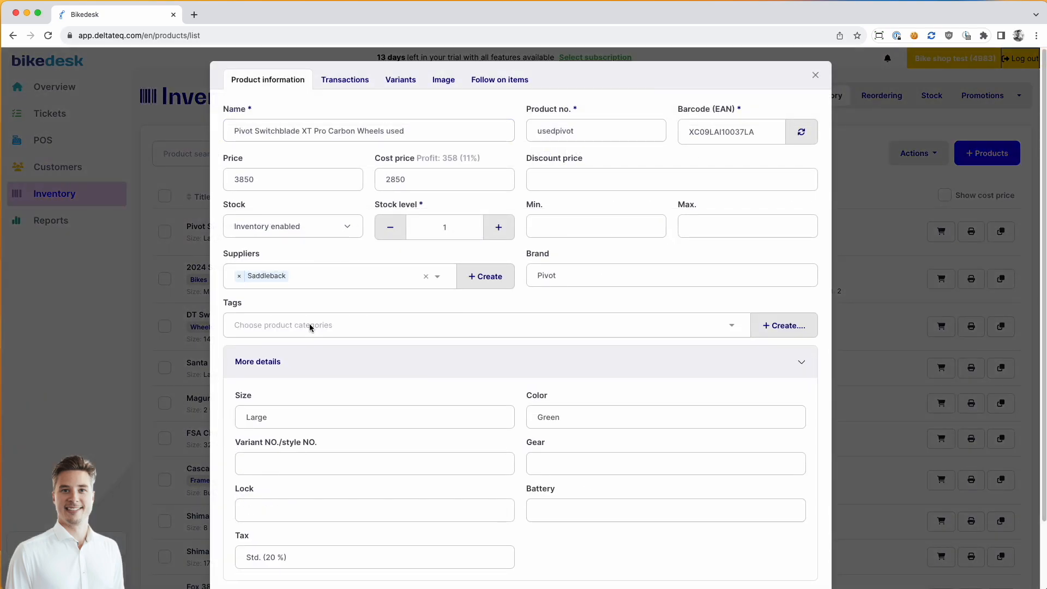
{"action": "left_click", "coordinate": [311, 326]}
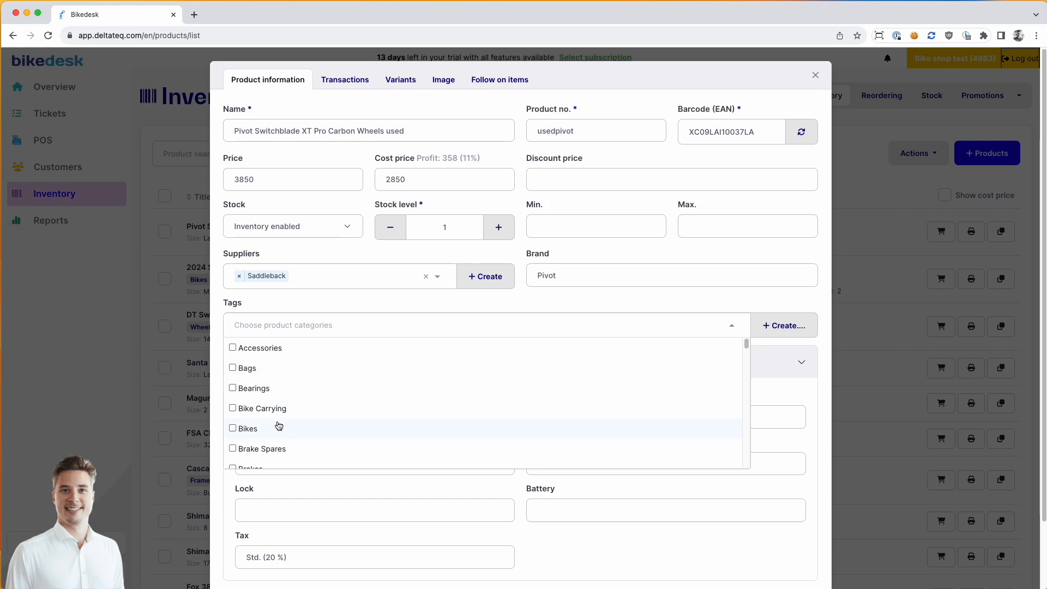
{"action": "left_click", "coordinate": [258, 428]}
{"action": "left_click", "coordinate": [256, 388]}
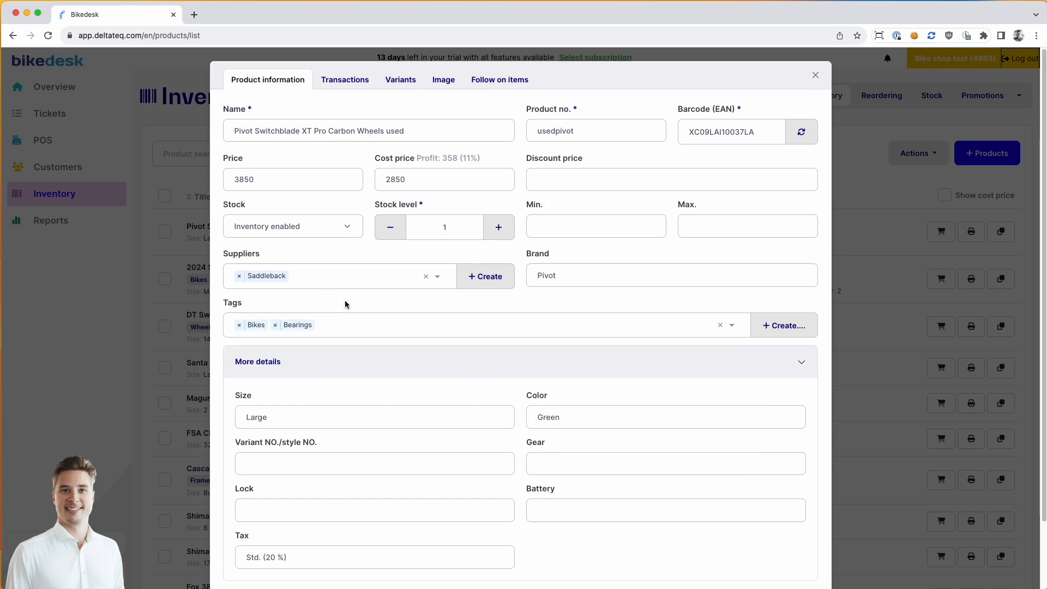
Step: Create the tag Helmets Metz for the product Pivot Switchblade XT Pro Carbon Wheels used and save the product
{"action": "left_click", "coordinate": [779, 324]}
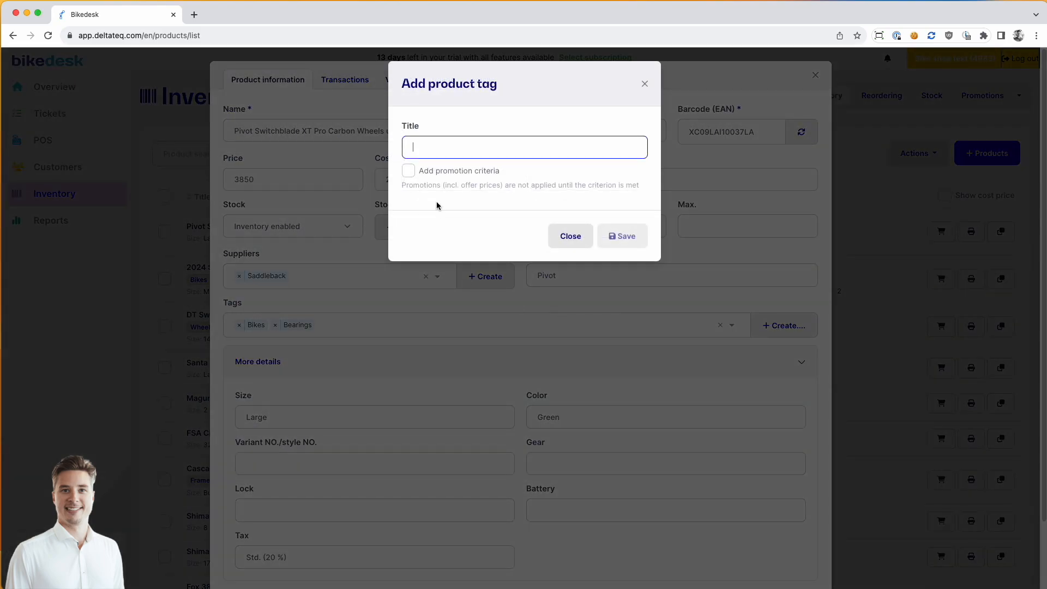
{"action": "type", "text": "Hlem"}
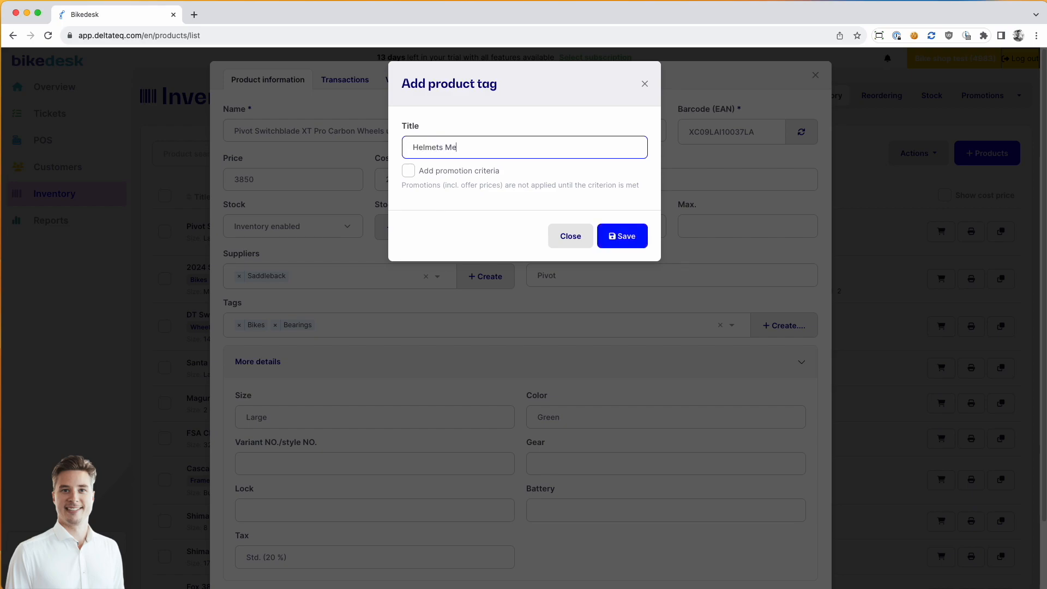
{"action": "key", "text": "Return"}
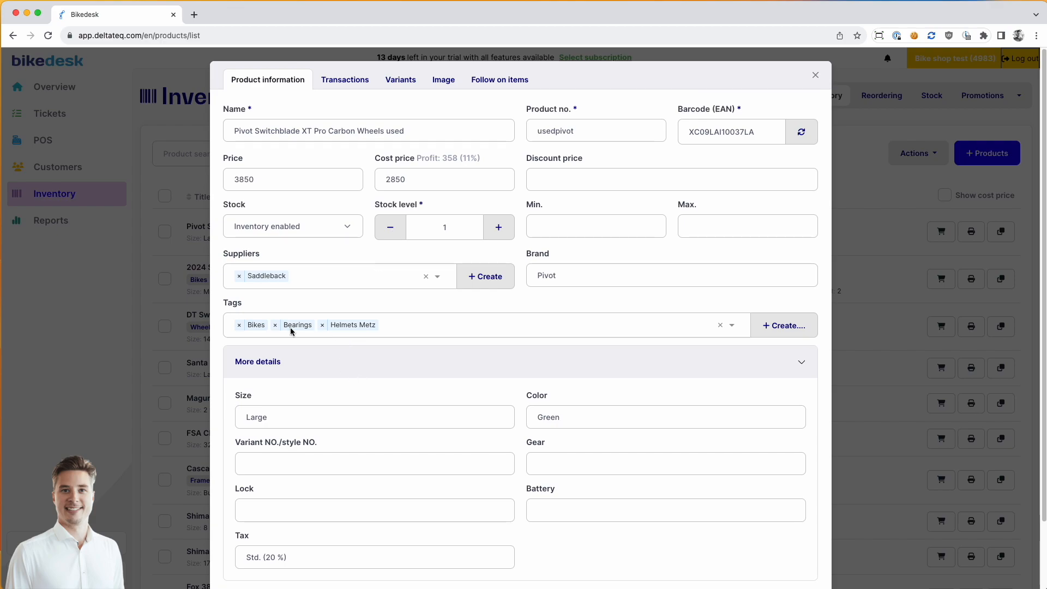
{"action": "scroll", "coordinate": [526, 470], "scroll_direction": "down", "scroll_amount": 3}
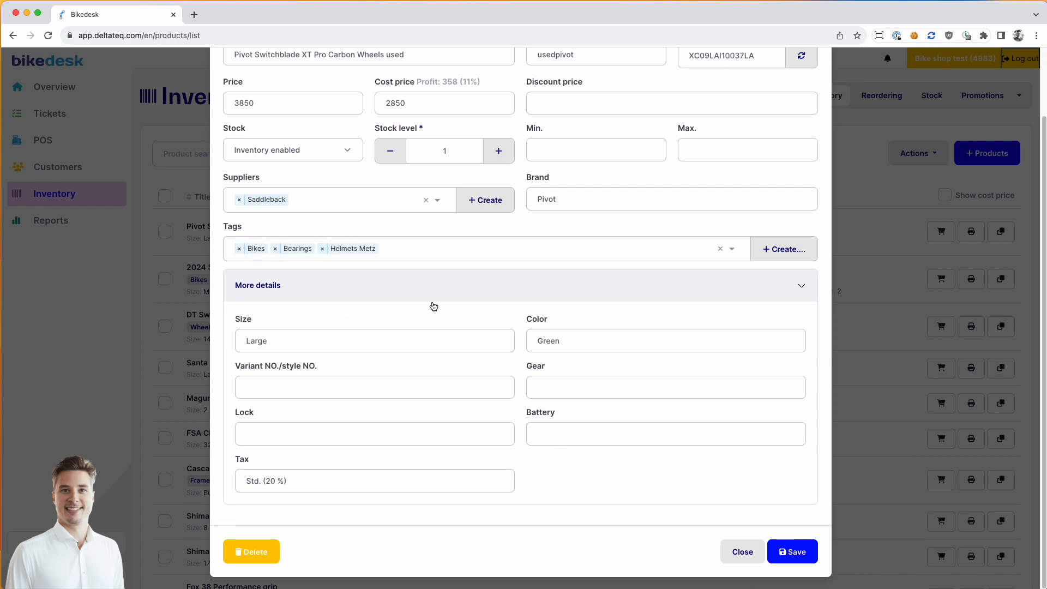
{"action": "left_click", "coordinate": [779, 552]}
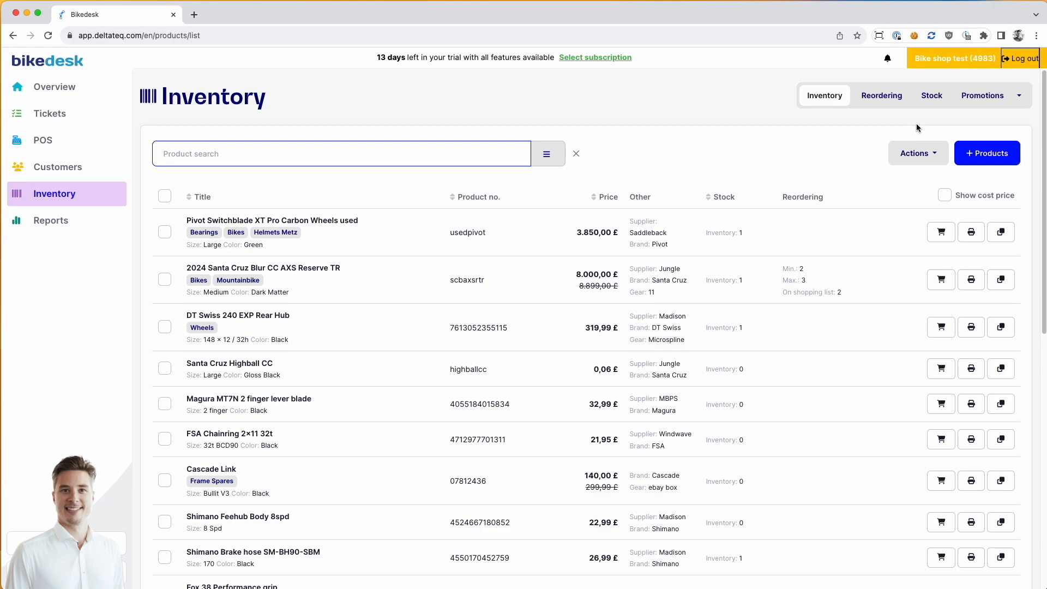
Step: Start a new promotion named Winter sale with the discount type % subtracted and an amount of 10 %
{"action": "left_click", "coordinate": [981, 102]}
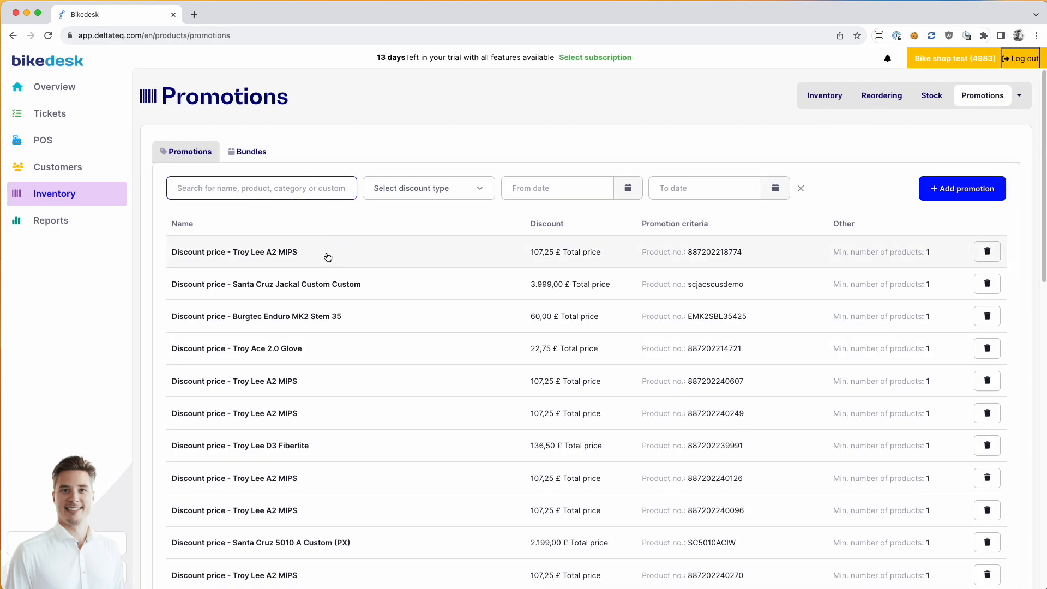
{"action": "left_click", "coordinate": [964, 192]}
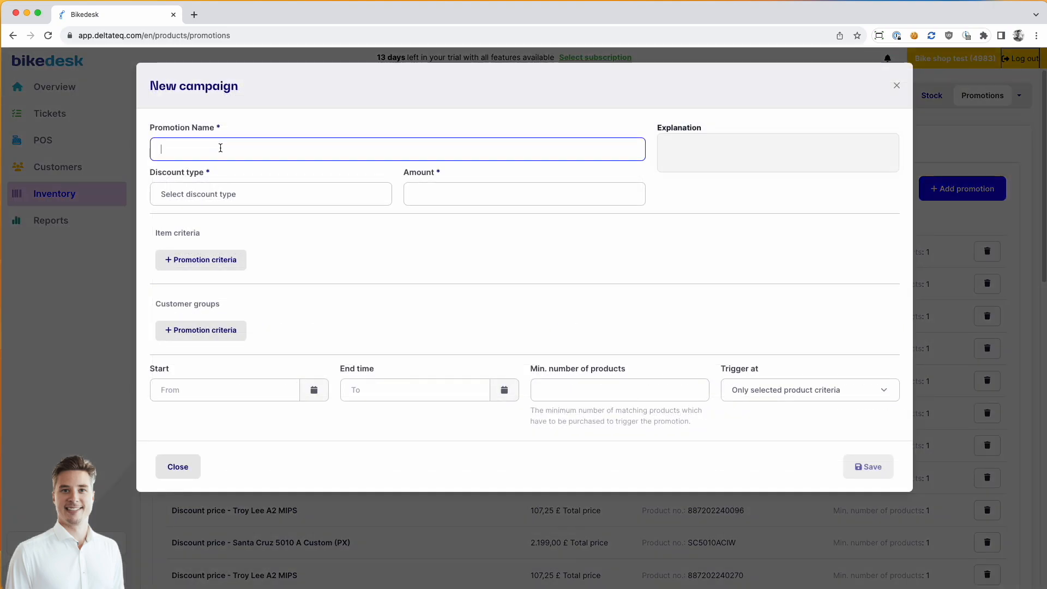
{"action": "left_click", "coordinate": [221, 194]}
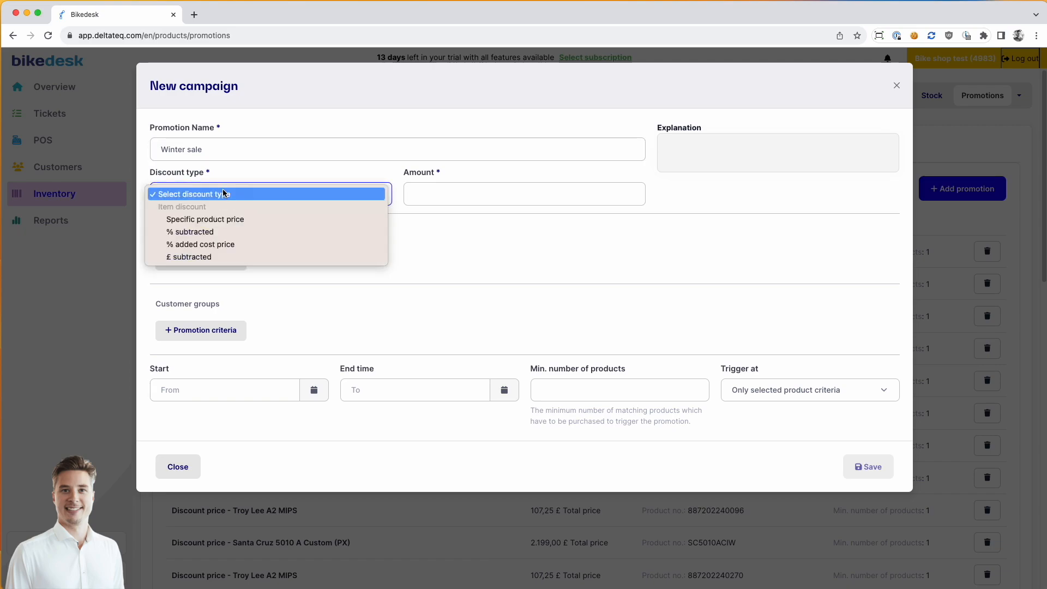
{"action": "left_click", "coordinate": [184, 233]}
{"action": "left_click", "coordinate": [478, 186]}
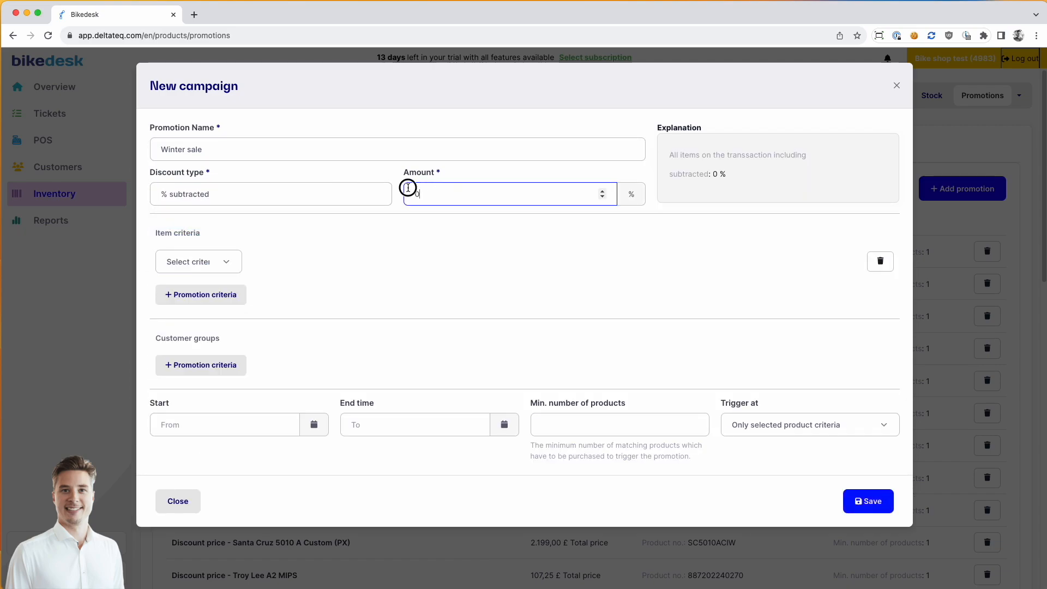
{"action": "type", "text": "1"}
Step: Limit the Winter sale promotion to the product category Helmets - Full Face as its item criterion
{"action": "left_click", "coordinate": [157, 254]}
{"action": "left_click", "coordinate": [158, 256]}
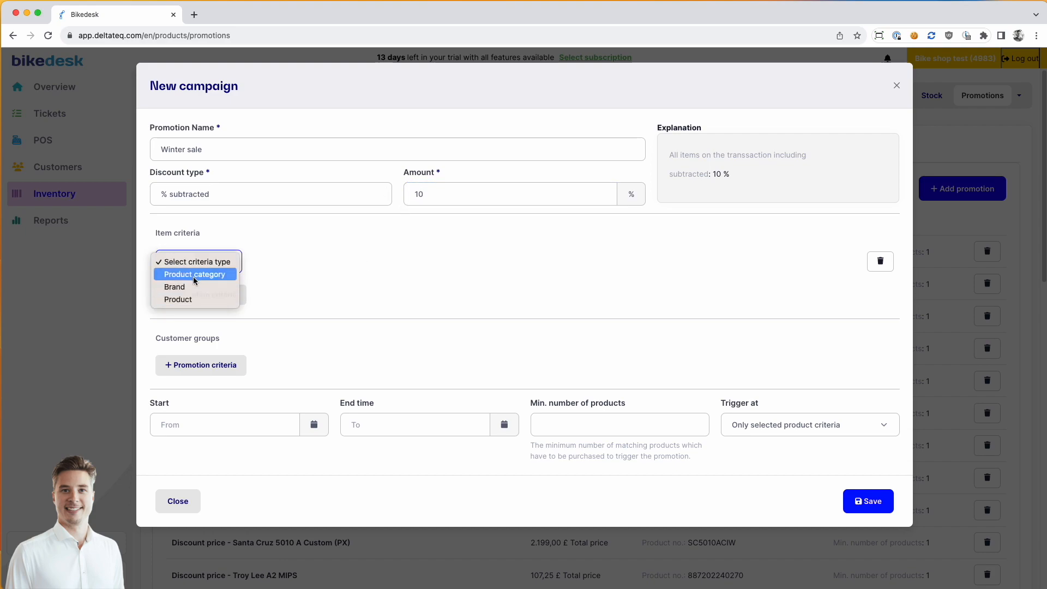
{"action": "left_click", "coordinate": [195, 274]}
{"action": "left_click", "coordinate": [307, 264]}
{"action": "type", "text": "helm"}
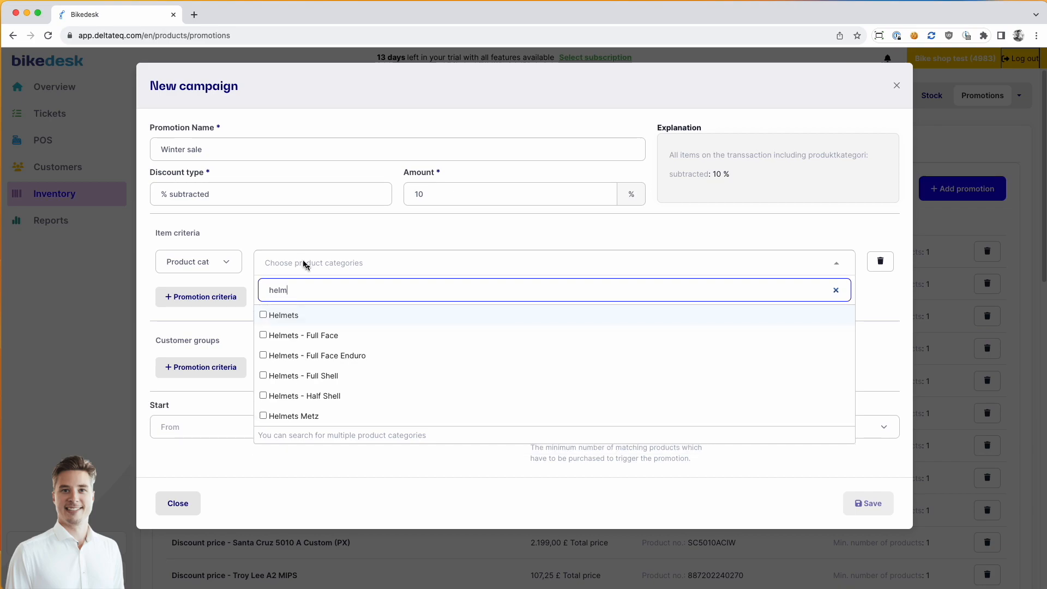
{"action": "left_click", "coordinate": [318, 335]}
{"action": "left_click", "coordinate": [299, 247]}
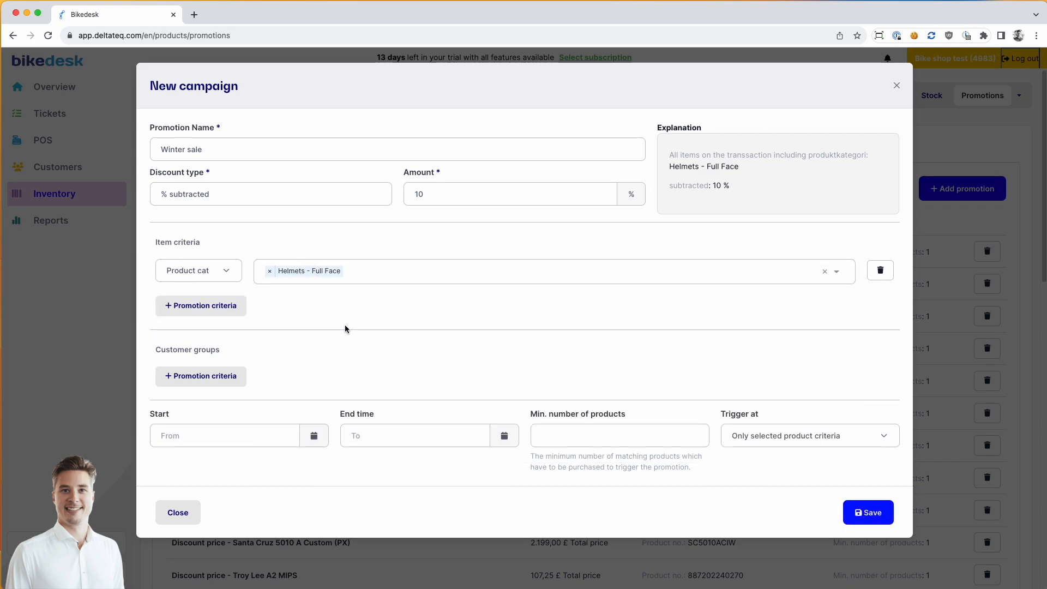
Step: Set the promotion to start on 09/26/2023 and end on 10/03/2023, both at 3:42 PM
{"action": "left_click", "coordinate": [218, 435]}
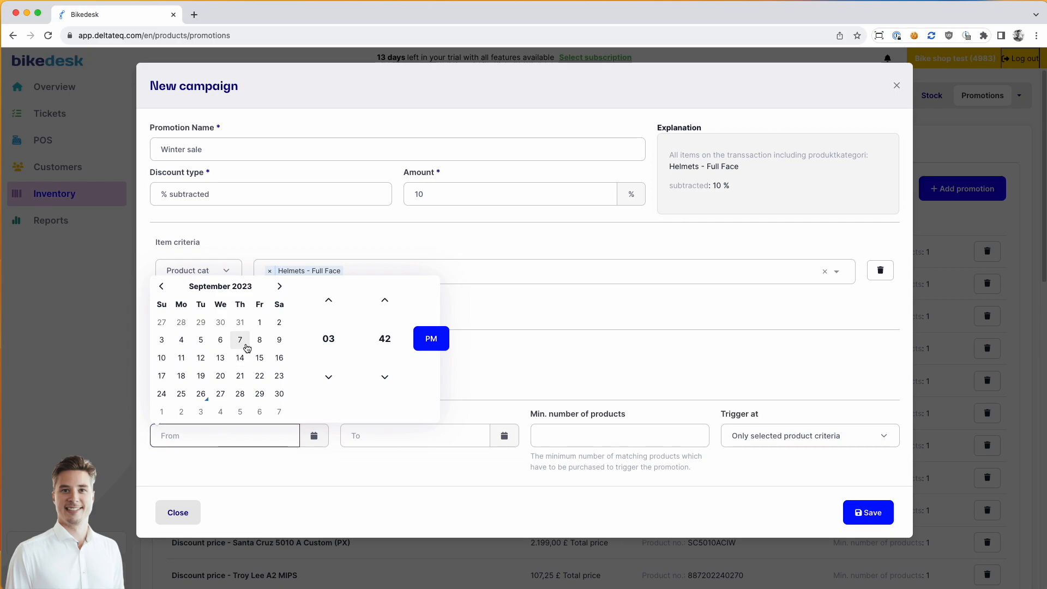
{"action": "left_click", "coordinate": [201, 395]}
{"action": "left_click", "coordinate": [371, 454]}
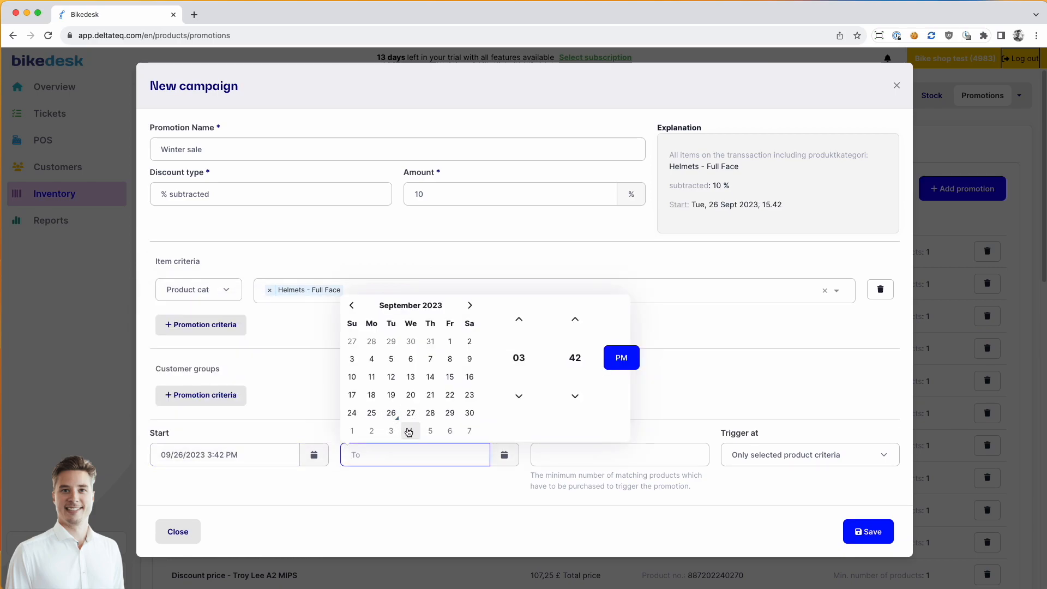
{"action": "left_click", "coordinate": [391, 433]}
Step: Leave the minimum number of products empty, keep the trigger at Only selected product criteria, and save the promotion
{"action": "left_click", "coordinate": [612, 466]}
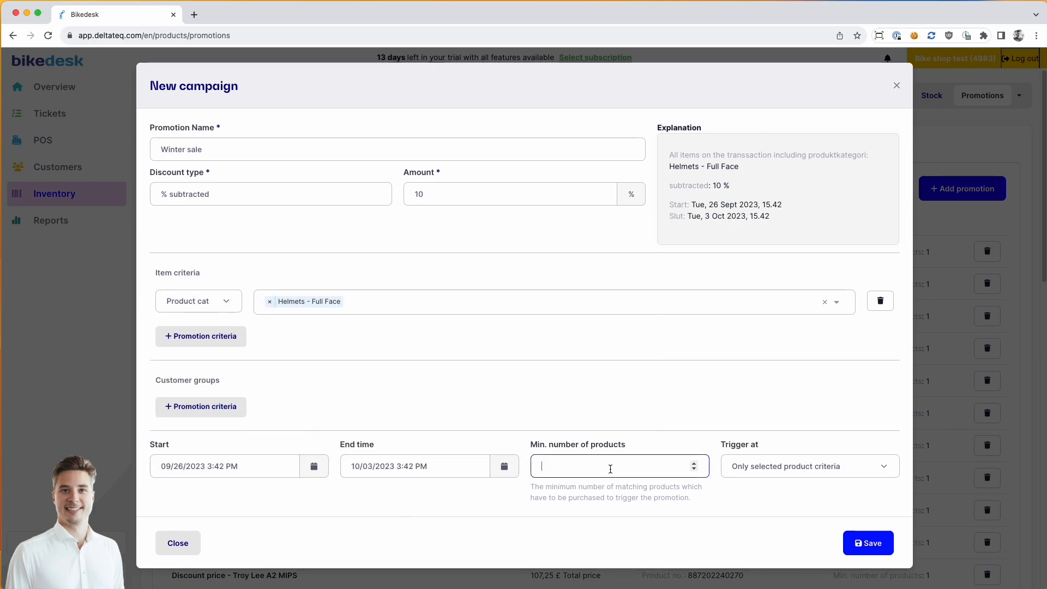
{"action": "left_click_drag", "start_coordinate": [529, 444], "coordinate": [682, 443]}
{"action": "left_click", "coordinate": [768, 470]}
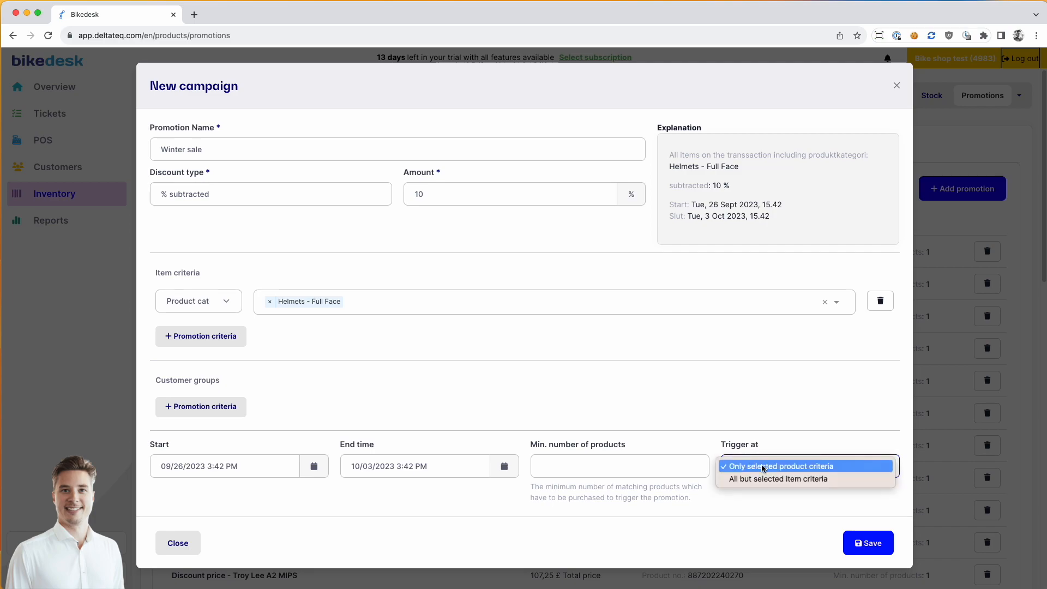
{"action": "left_click", "coordinate": [782, 500]}
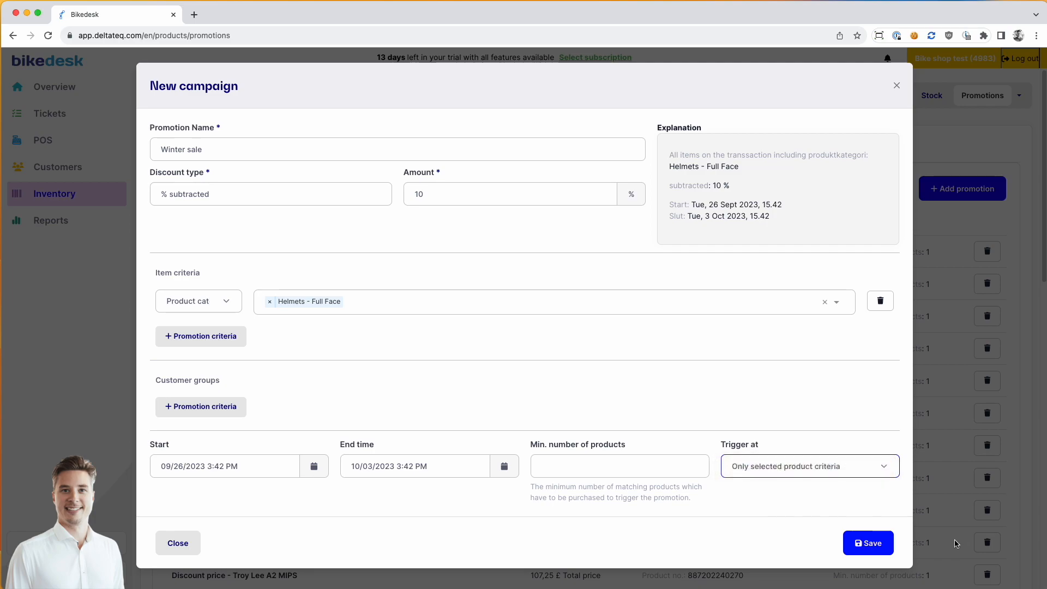
{"action": "left_click", "coordinate": [869, 543]}
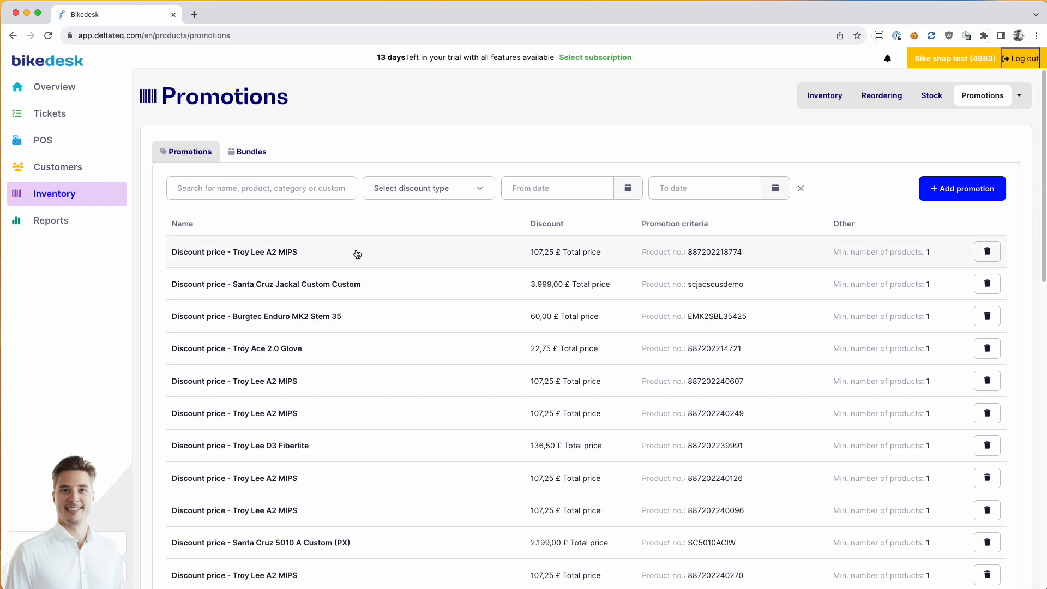
Step: In the POS, filter products by the category Helmets - Full Face and add the XXL Graph Red Troy Lee D4 Composite Mips to the sale
{"action": "left_click", "coordinate": [48, 143]}
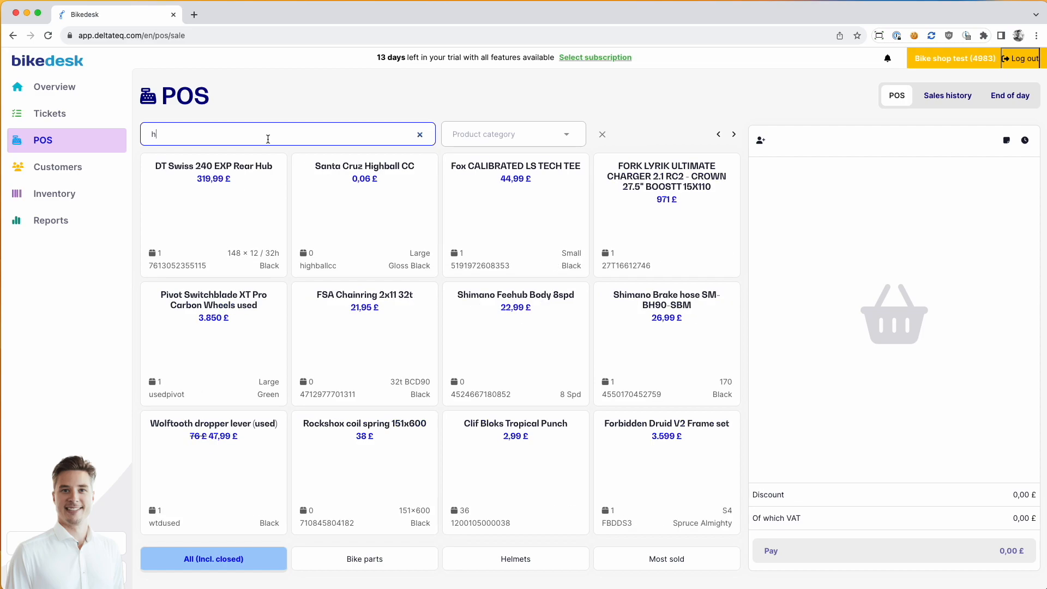
{"action": "left_click", "coordinate": [488, 136]}
{"action": "type", "text": "full"}
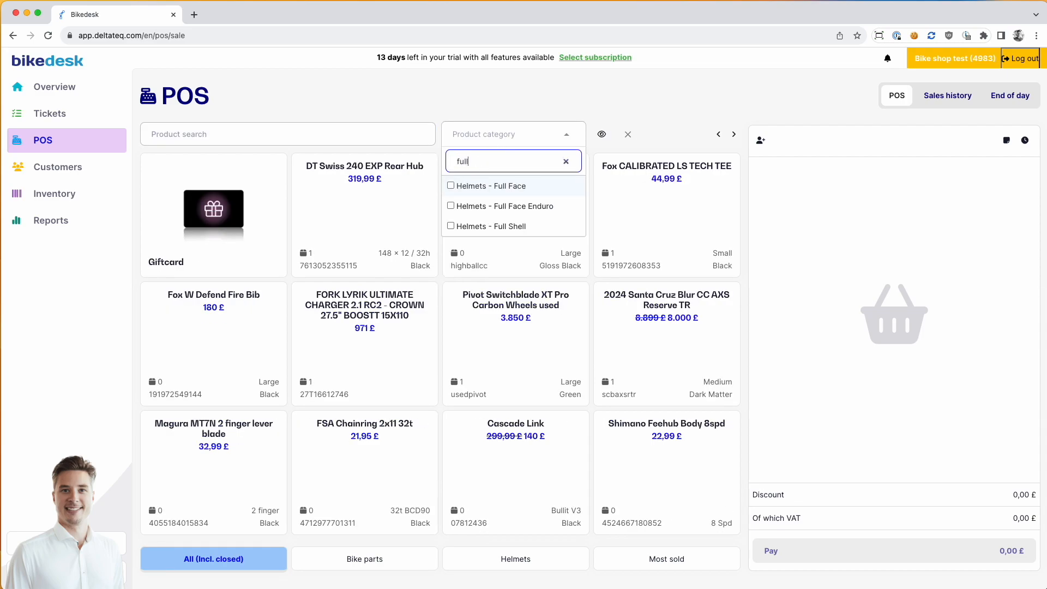
{"action": "left_click", "coordinate": [496, 187]}
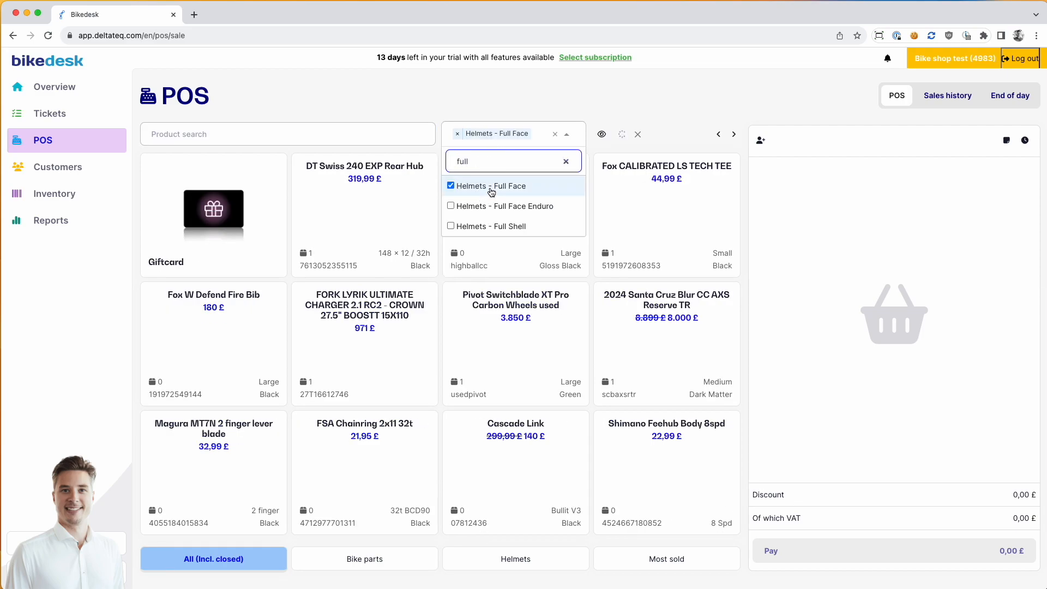
{"action": "left_click", "coordinate": [411, 97]}
{"action": "left_click", "coordinate": [525, 212]}
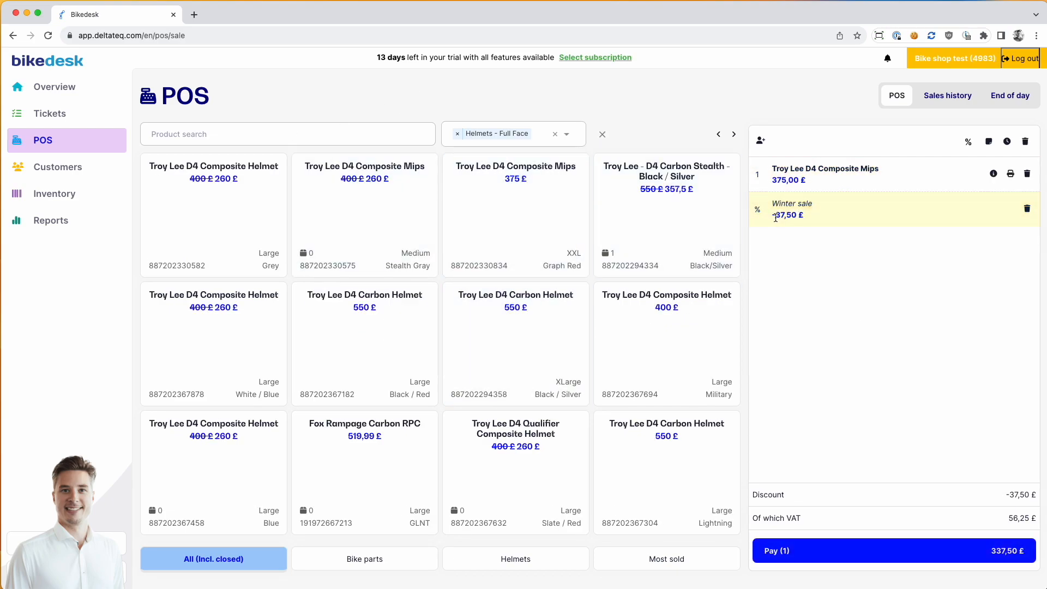
Step: Check the Winter sale discount line, add the medium Stealth Gray Troy Lee D4 Composite Mips, and check its discount line
{"action": "mouse_move", "coordinate": [773, 202]}
{"action": "left_mouse_down"}
{"action": "mouse_move", "coordinate": [818, 204]}
{"action": "mouse_move", "coordinate": [787, 203]}
{"action": "left_mouse_up"}
{"action": "left_click", "coordinate": [791, 252]}
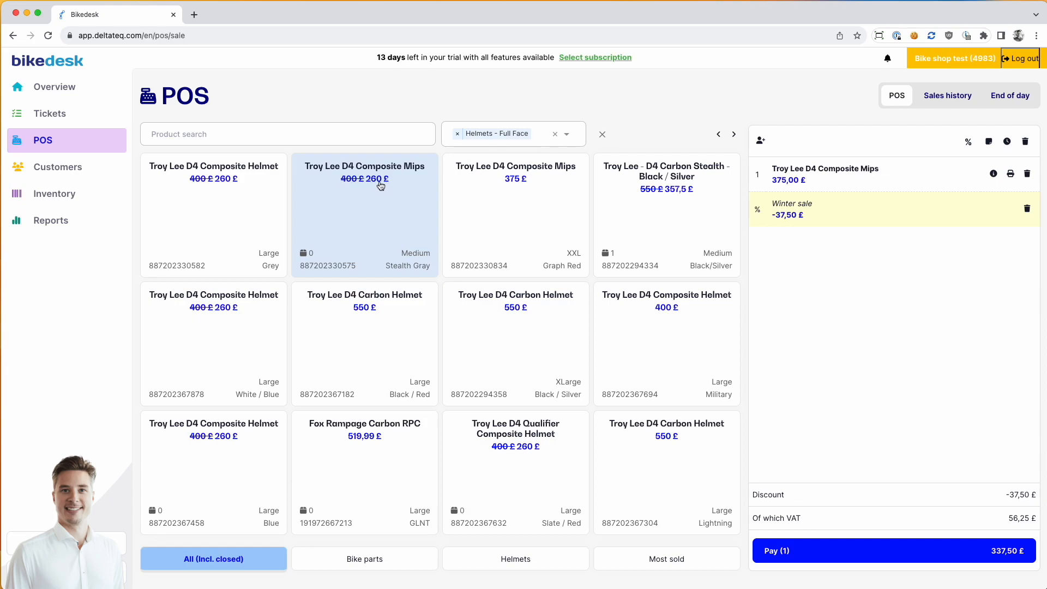
{"action": "left_click", "coordinate": [365, 183]}
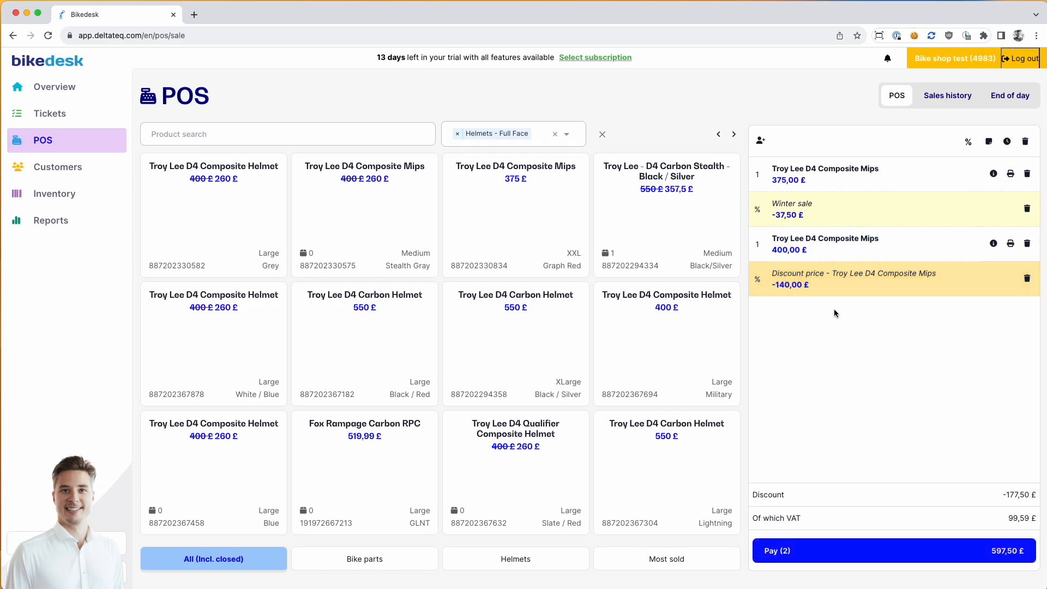
{"action": "left_click_drag", "start_coordinate": [779, 281], "coordinate": [950, 276]}
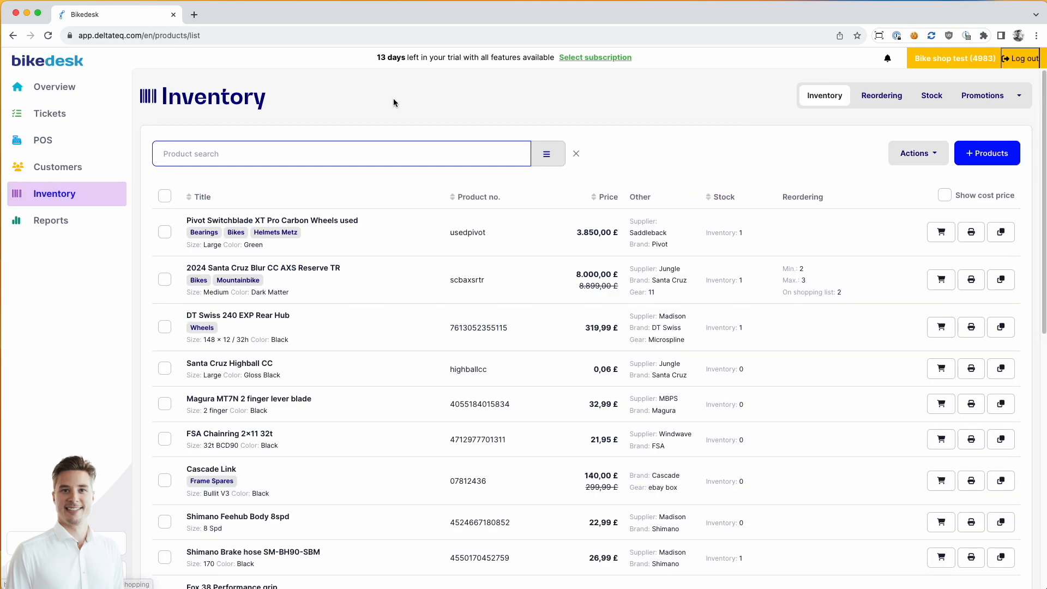
Step: Rename the product category Bags to Bags with something, leave its promotion criteria off, and save it
{"action": "left_click", "coordinate": [1020, 97]}
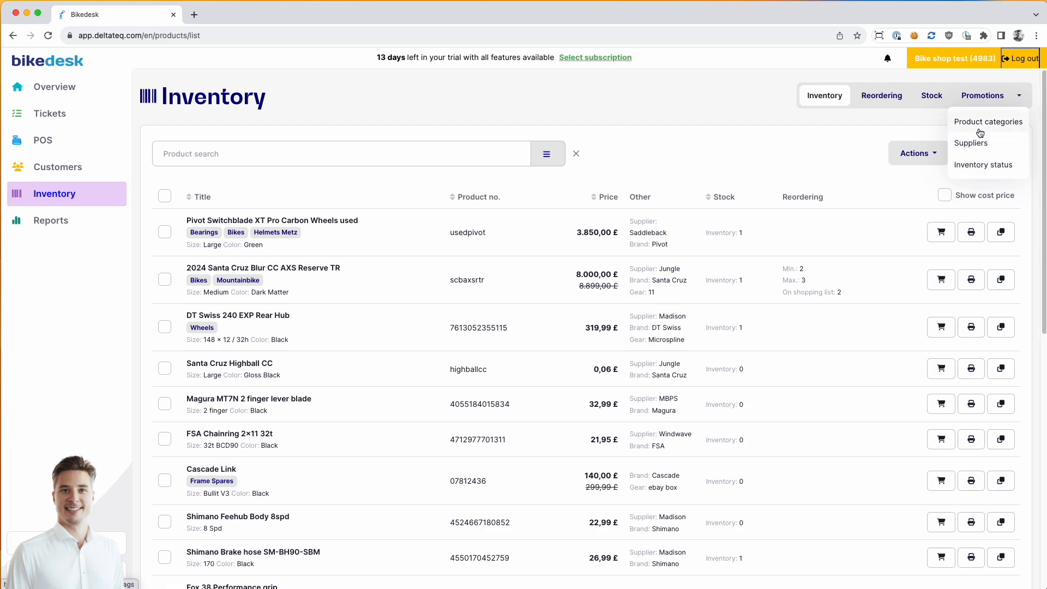
{"action": "left_click", "coordinate": [979, 126]}
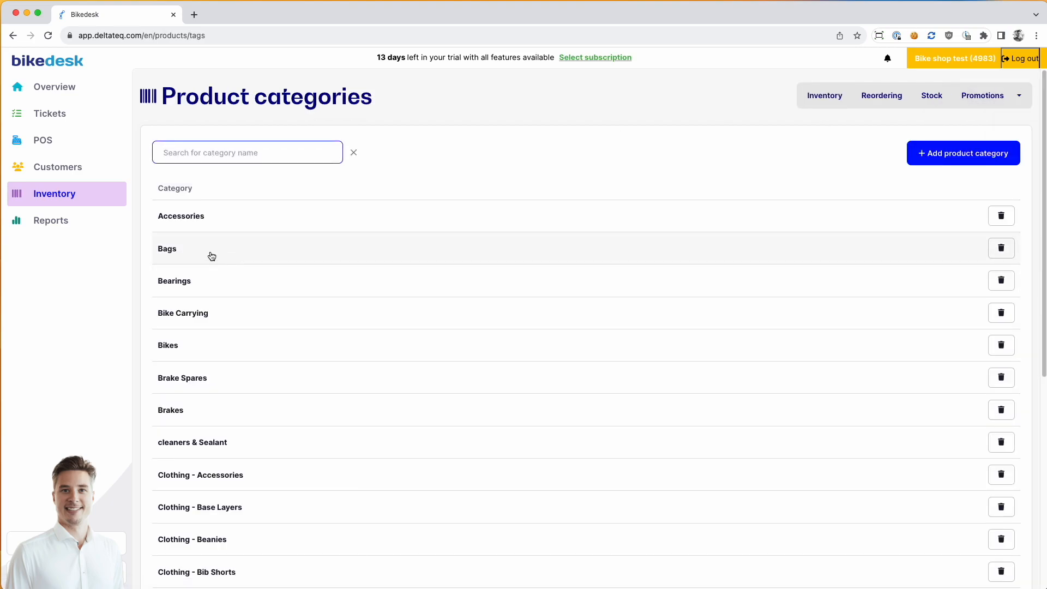
{"action": "left_click", "coordinate": [165, 249]}
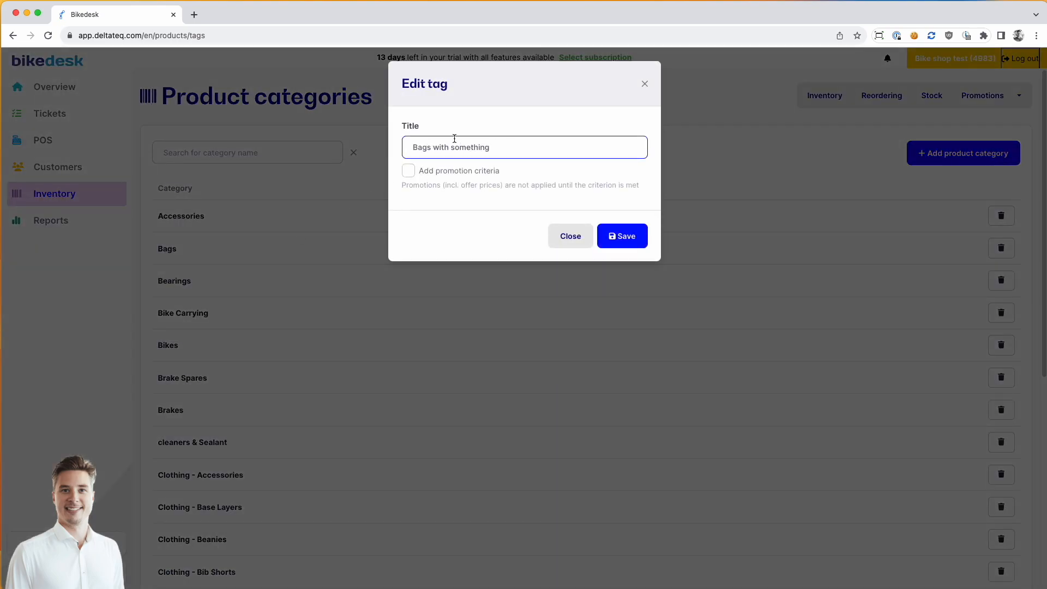
{"action": "left_click", "coordinate": [409, 171]}
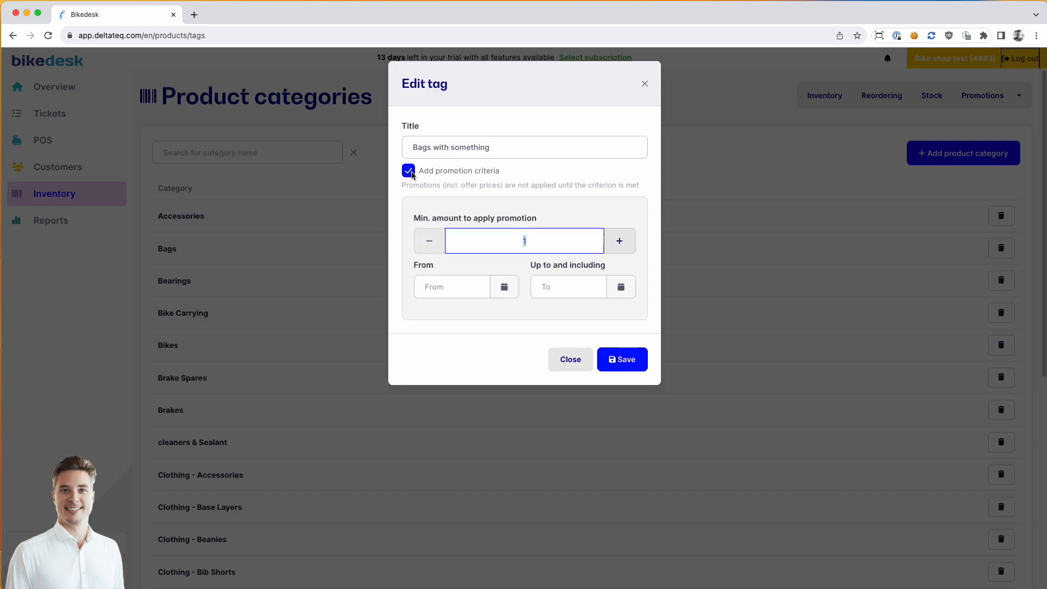
{"action": "left_click", "coordinate": [409, 172]}
{"action": "left_click", "coordinate": [425, 176]}
{"action": "left_click", "coordinate": [409, 173]}
{"action": "left_click", "coordinate": [625, 242]}
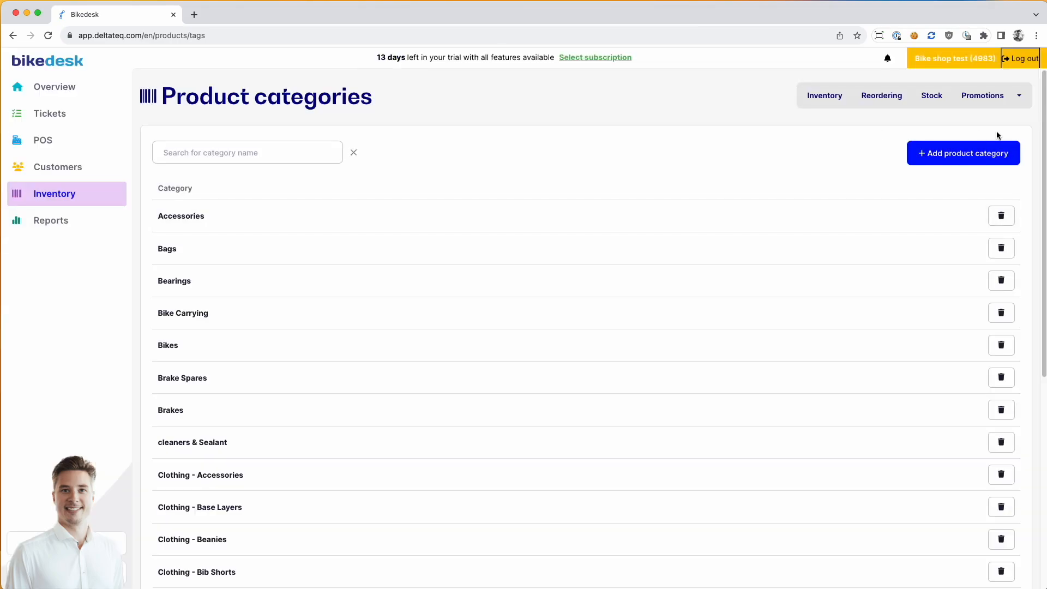
{"action": "left_click_drag", "start_coordinate": [824, 99], "coordinate": [973, 166]}
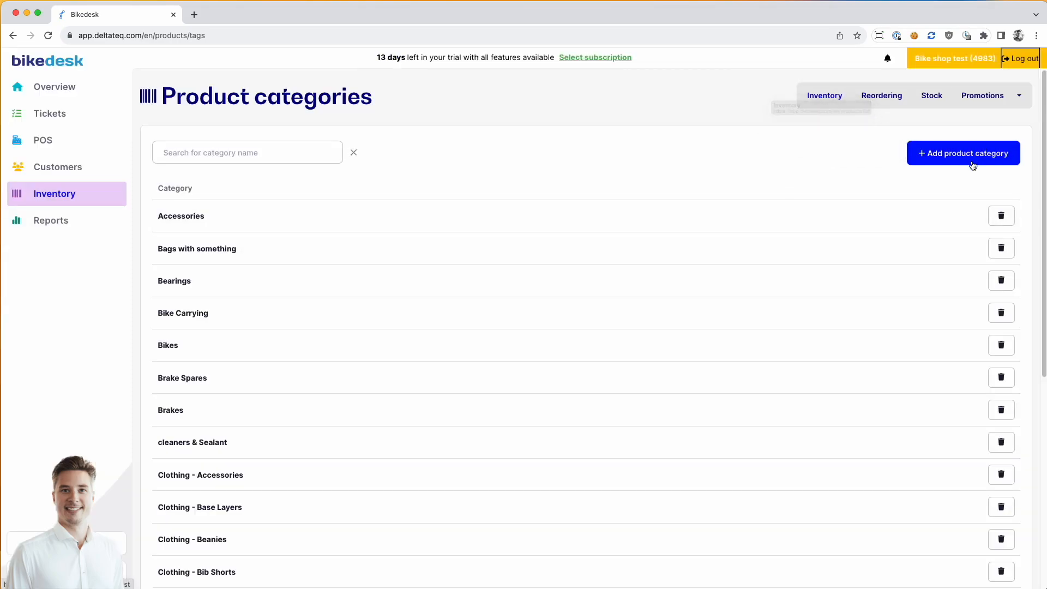
{"action": "left_click", "coordinate": [971, 158]}
{"action": "left_click", "coordinate": [574, 239]}
Step: Open the FSA Chainring 2x11 32t from the product inventory and show its variants
{"action": "left_click", "coordinate": [79, 195]}
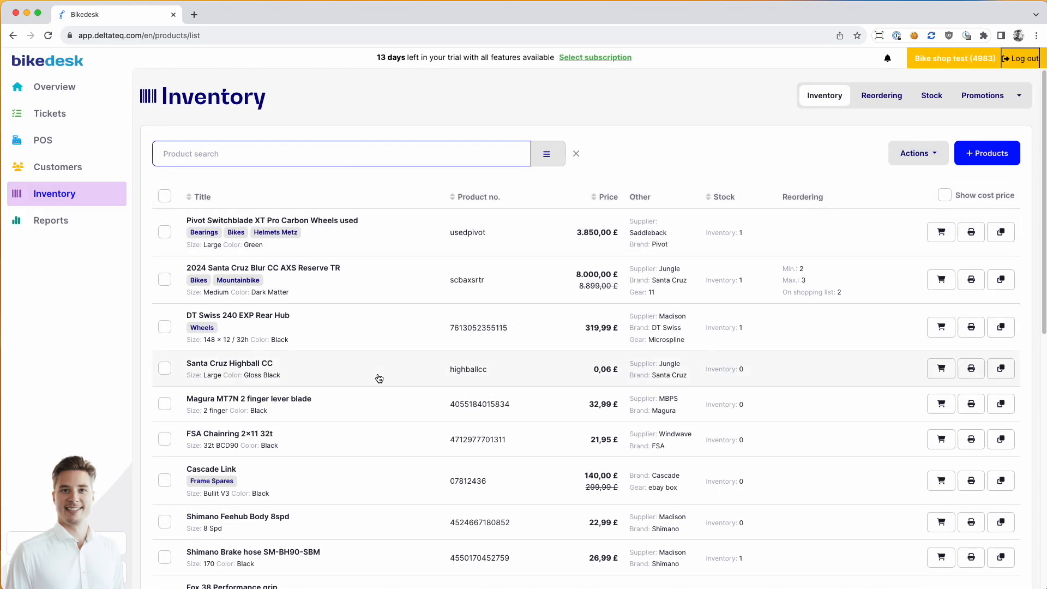
{"action": "scroll", "coordinate": [376, 377], "scroll_direction": "down", "scroll_amount": 5}
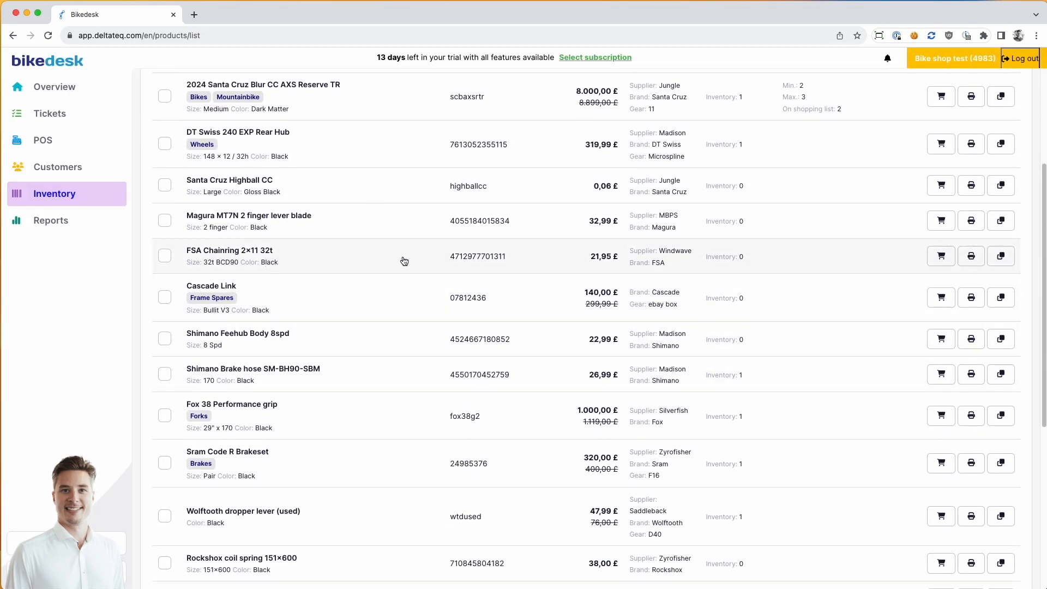
{"action": "left_click", "coordinate": [228, 259]}
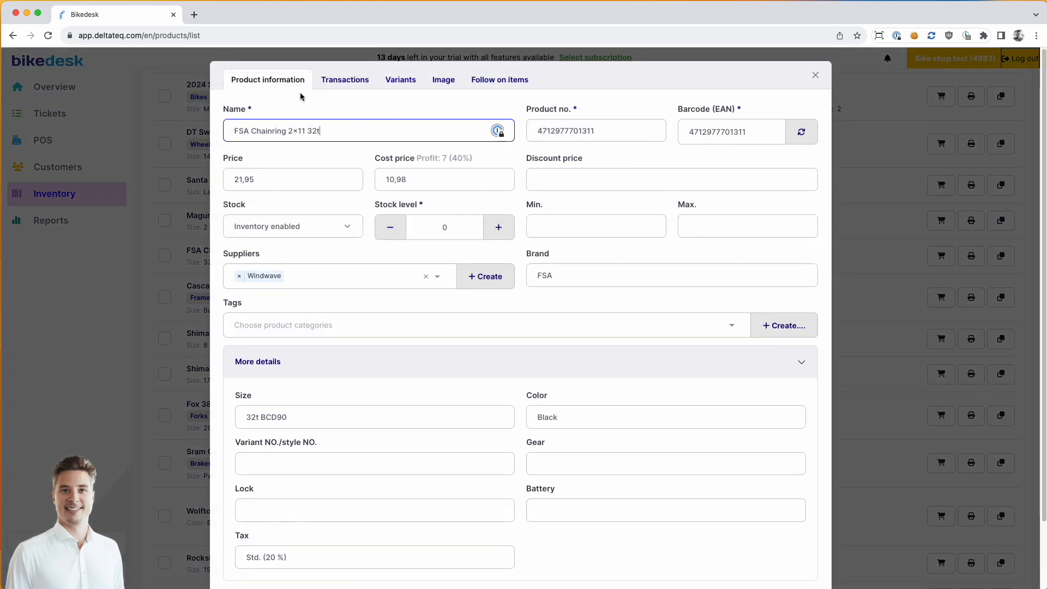
{"action": "left_click", "coordinate": [406, 82]}
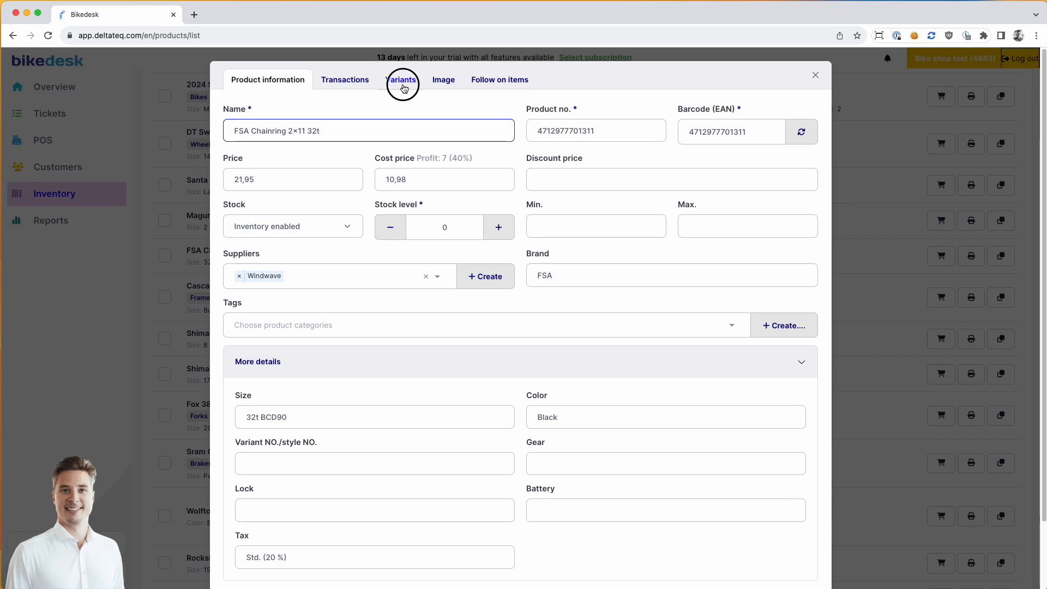
{"action": "left_click", "coordinate": [430, 130]}
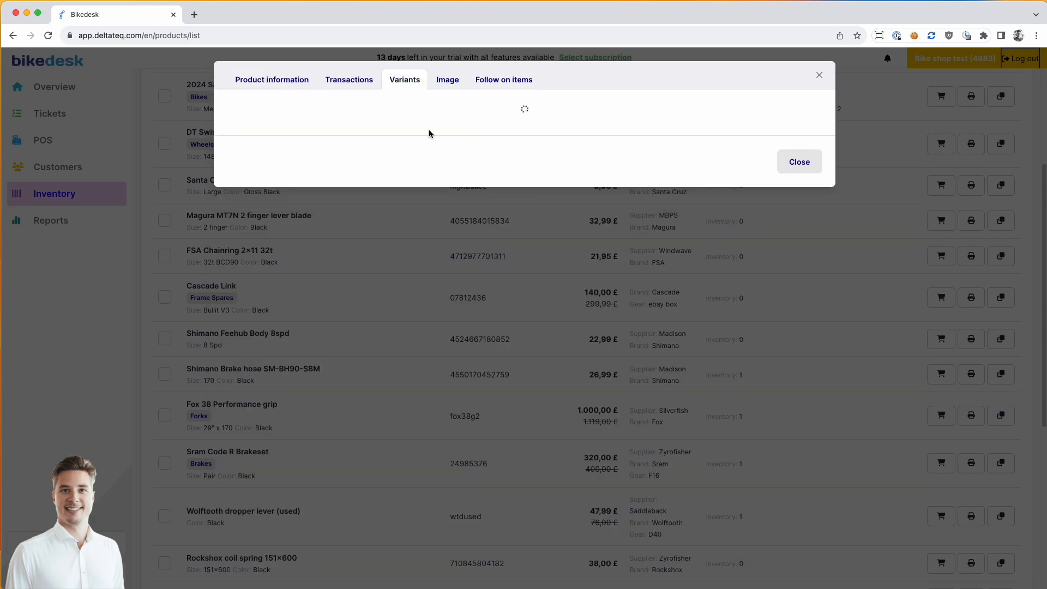
Step: Add a variant with size 36t BCD90, a generated EAN barcode and color Black, save it, and close the product
{"action": "left_click", "coordinate": [267, 192]}
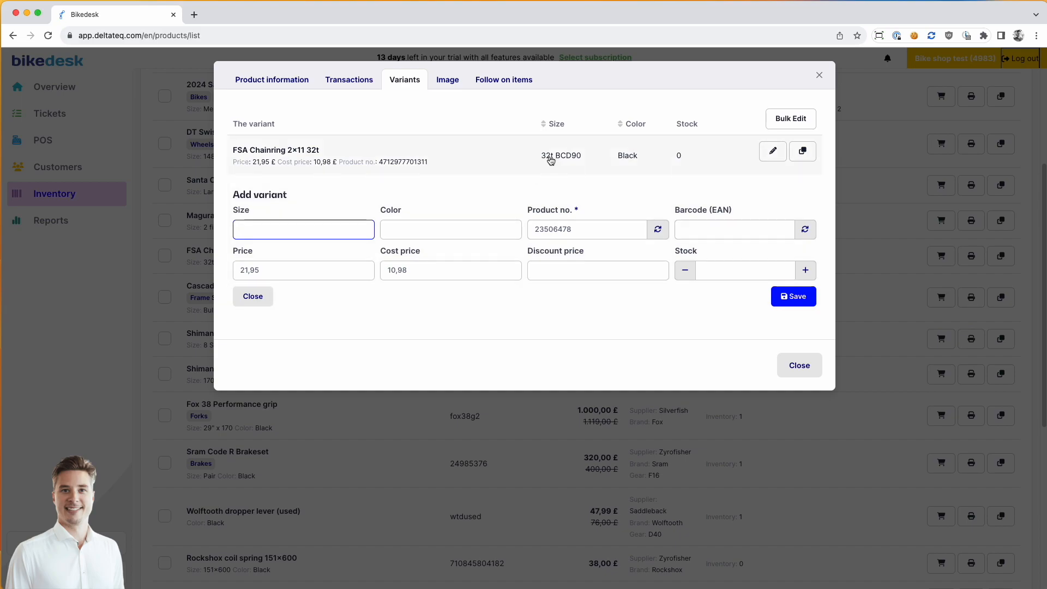
{"action": "left_click", "coordinate": [316, 236]}
{"action": "left_click", "coordinate": [769, 229]}
{"action": "left_click", "coordinate": [805, 229]}
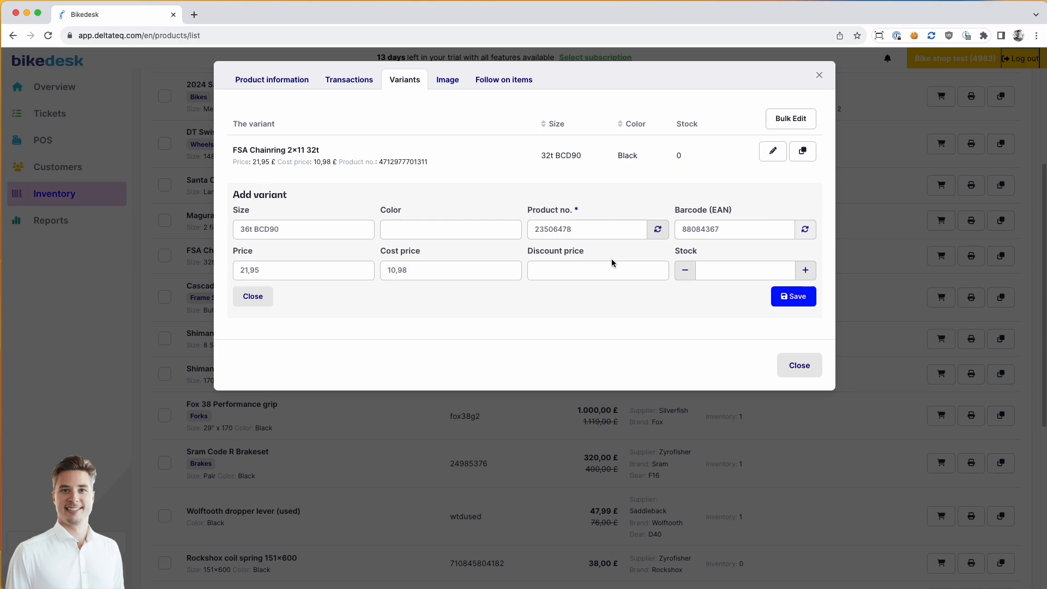
{"action": "left_click", "coordinate": [383, 225]}
{"action": "left_click", "coordinate": [445, 232]}
{"action": "type", "text": "Black"}
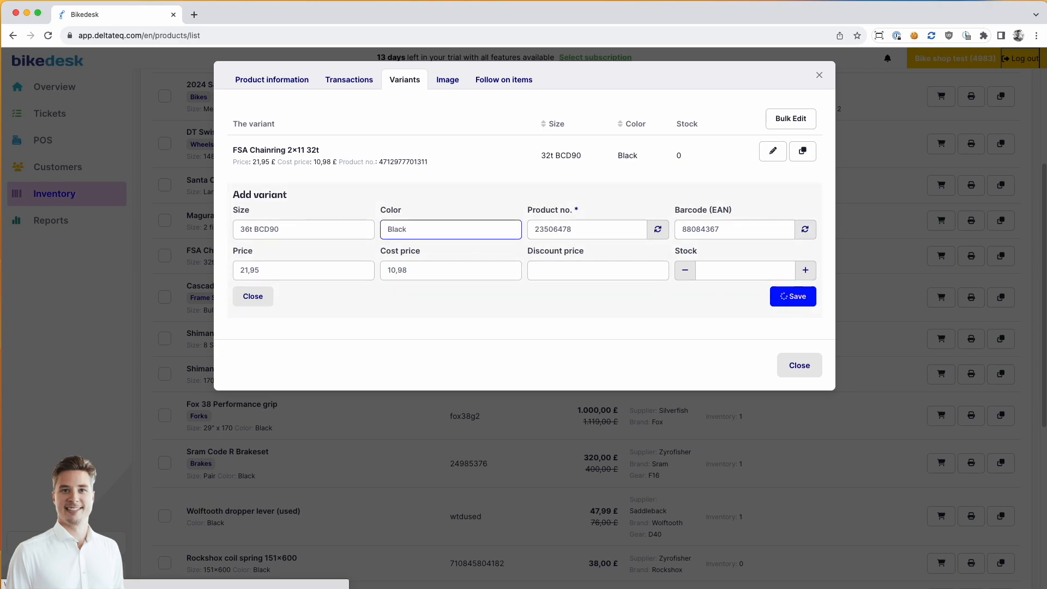
{"action": "key", "text": "Return"}
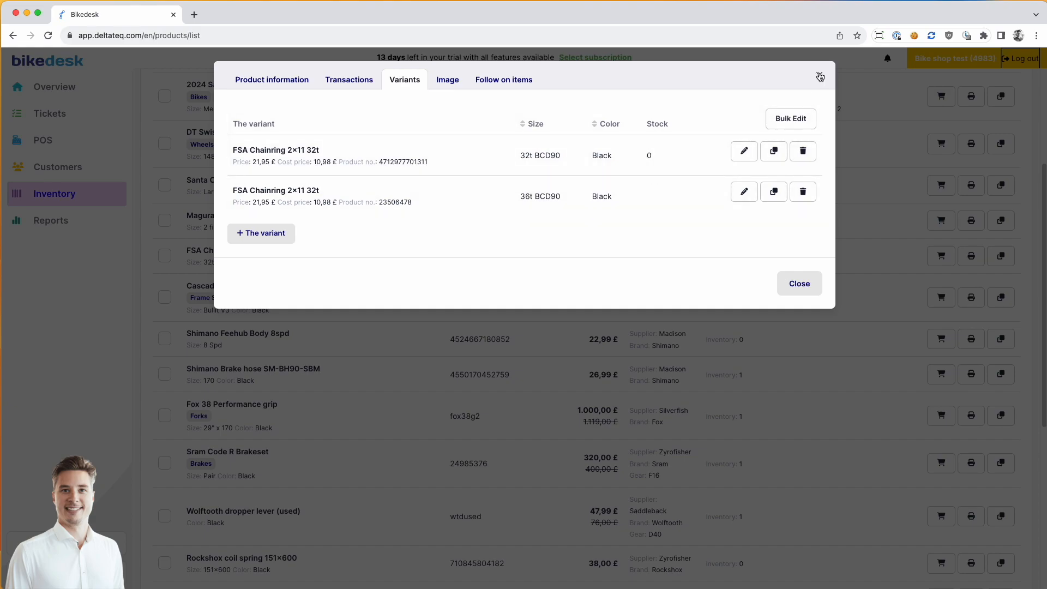
{"action": "left_click", "coordinate": [800, 282]}
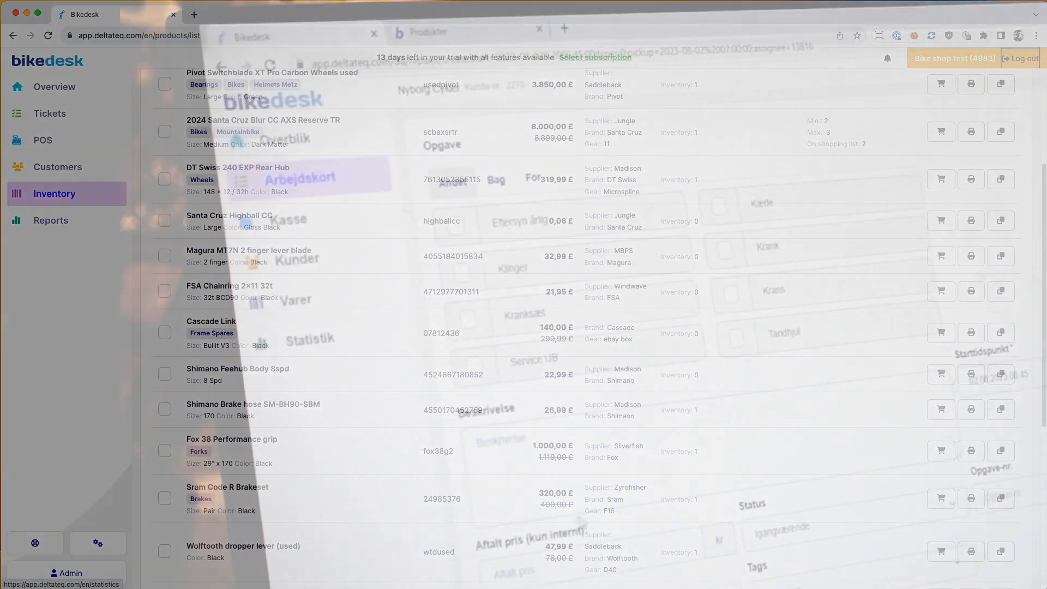